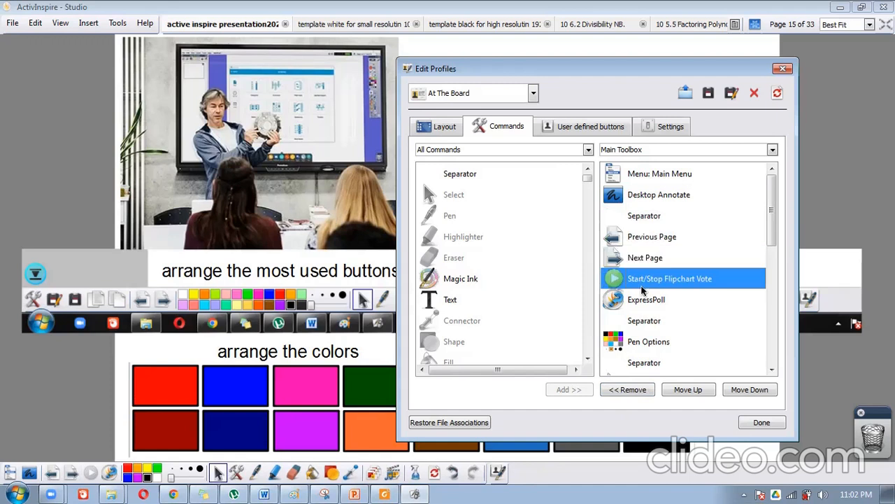
Step: Remove the Start/Stop Flipchart Vote and ExpressPoll commands from the Main Toolbox
click(642, 306)
click(647, 285)
click(627, 389)
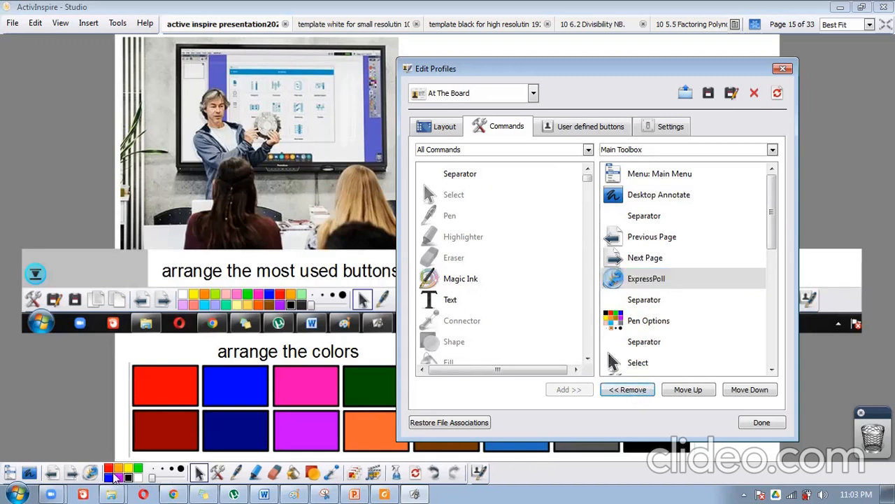
click(630, 281)
click(618, 392)
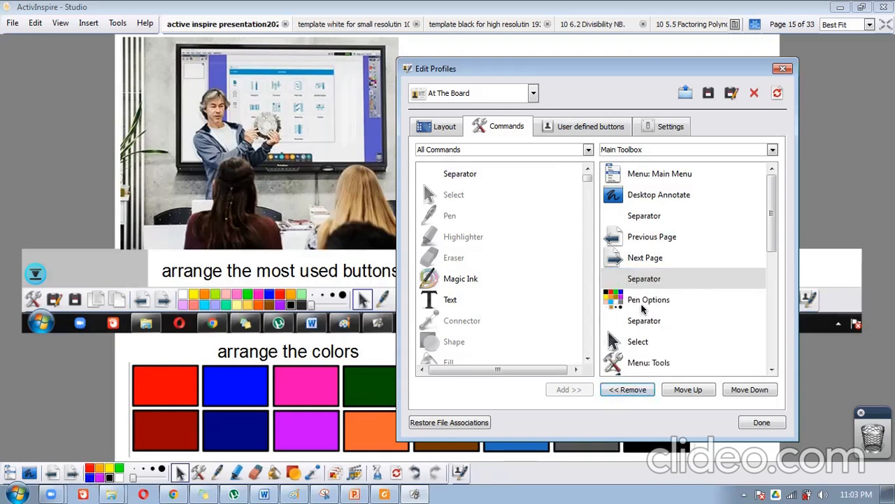
Step: Remove Resource Browser and the command directly above it from the Main Toolbox
click(643, 341)
scroll(646, 346, down, 1)
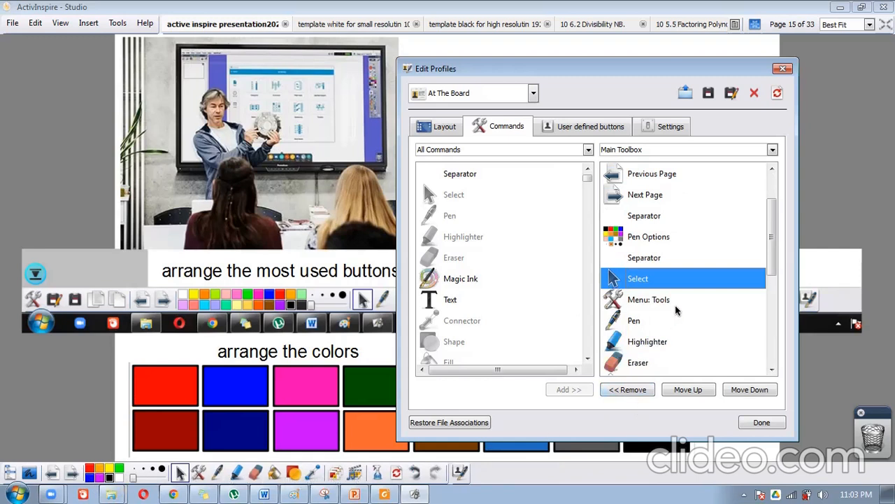
scroll(670, 300, down, 2)
scroll(670, 299, down, 1)
click(666, 282)
click(640, 392)
click(644, 284)
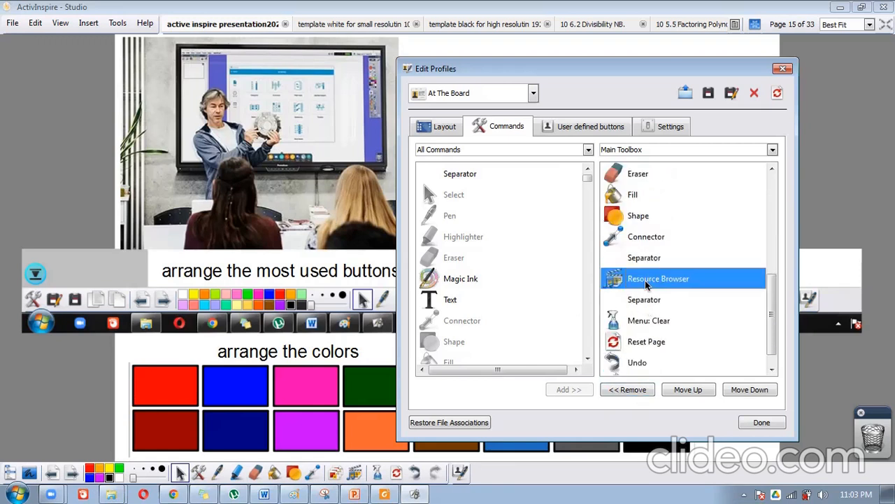
click(640, 391)
Step: Remove the duplicate separator between Connector and Menu: Clear from the Main Toolbox
click(637, 259)
click(637, 281)
click(640, 260)
click(644, 281)
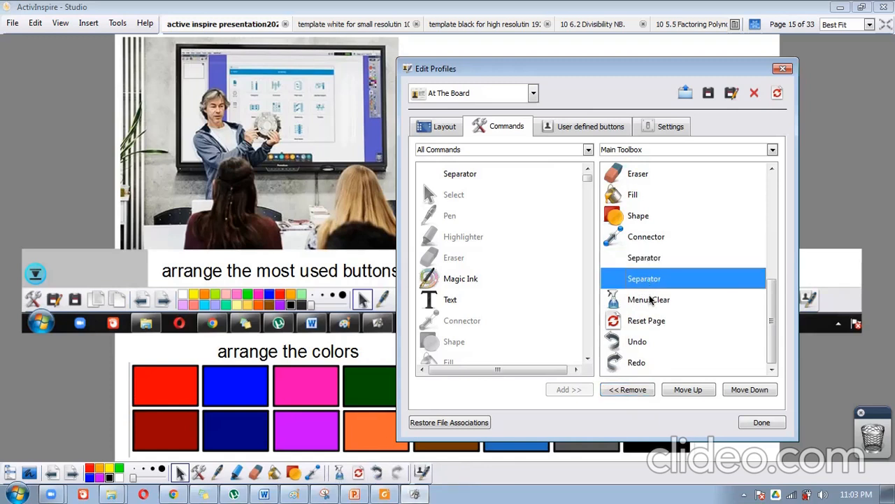
click(620, 390)
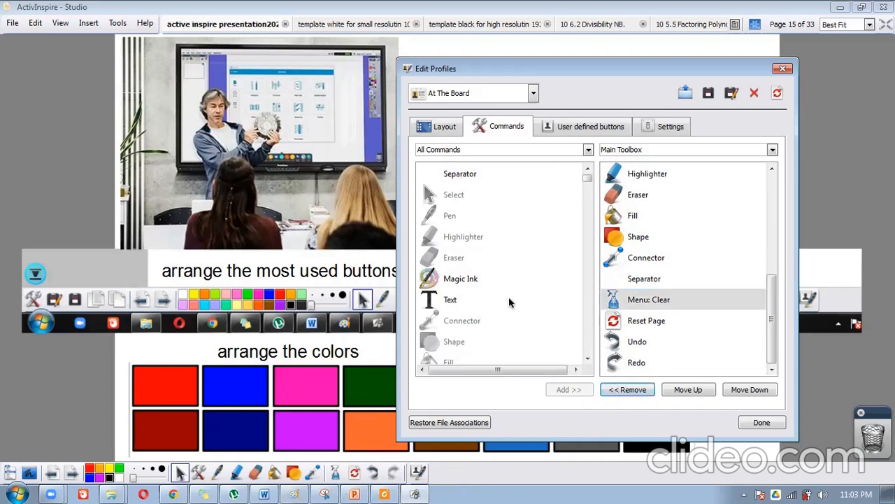
Step: Remove the Reset Page and Menu: Clear commands from the Main Toolbox
click(638, 322)
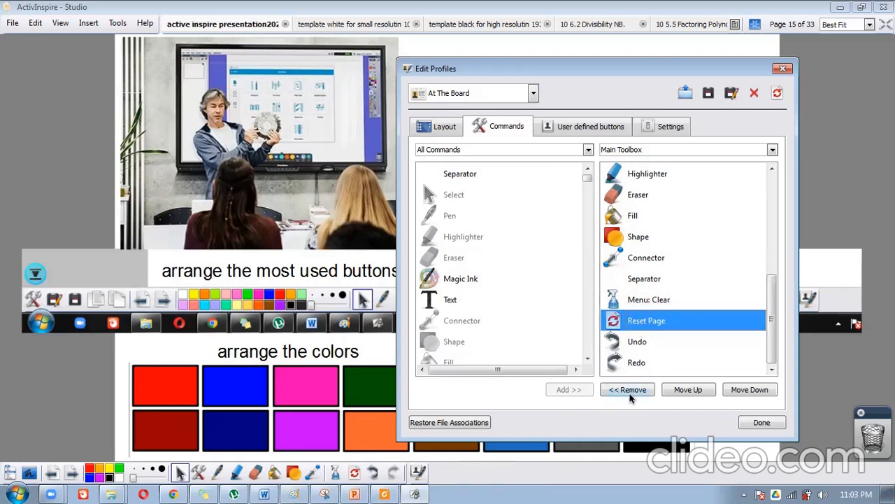
click(634, 390)
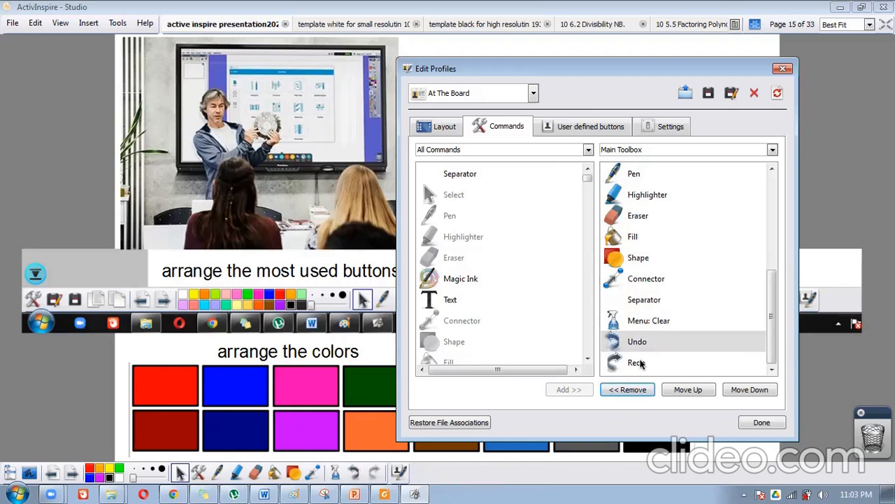
click(647, 321)
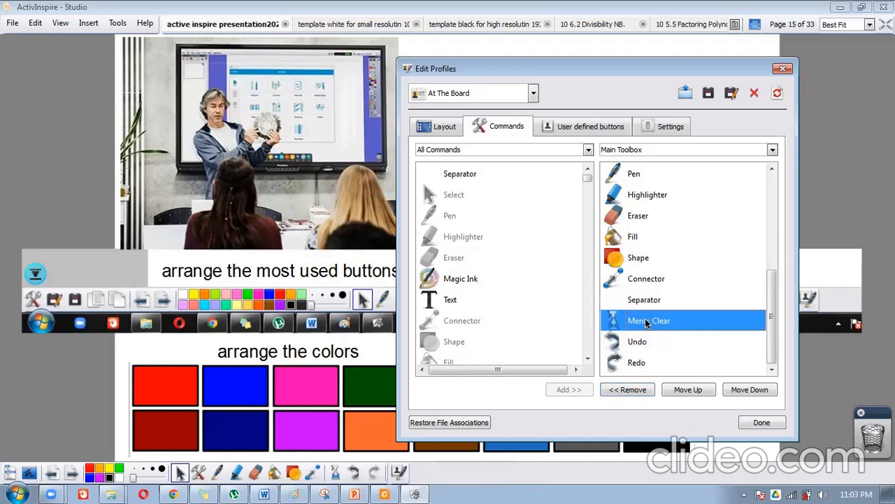
click(638, 392)
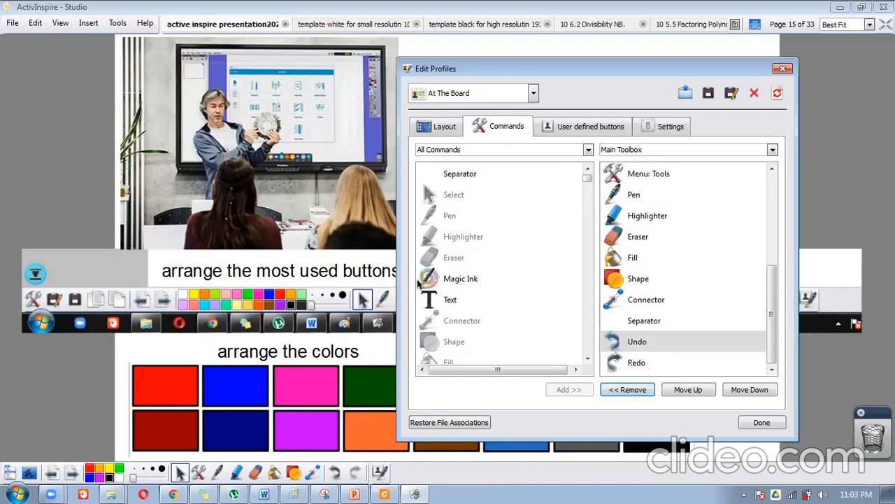
Step: Look through the All Commands list for the file-saving commands
scroll(476, 223, down, 3)
scroll(488, 300, down, 10)
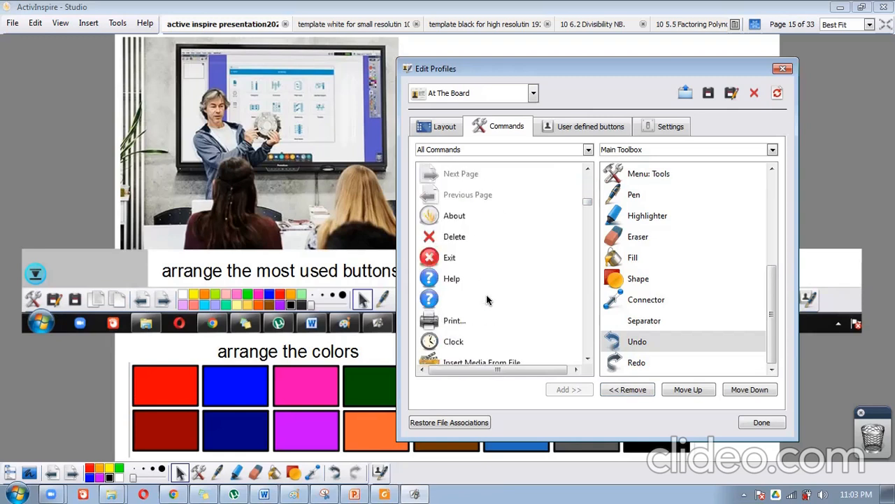
scroll(487, 300, up, 4)
scroll(488, 300, down, 4)
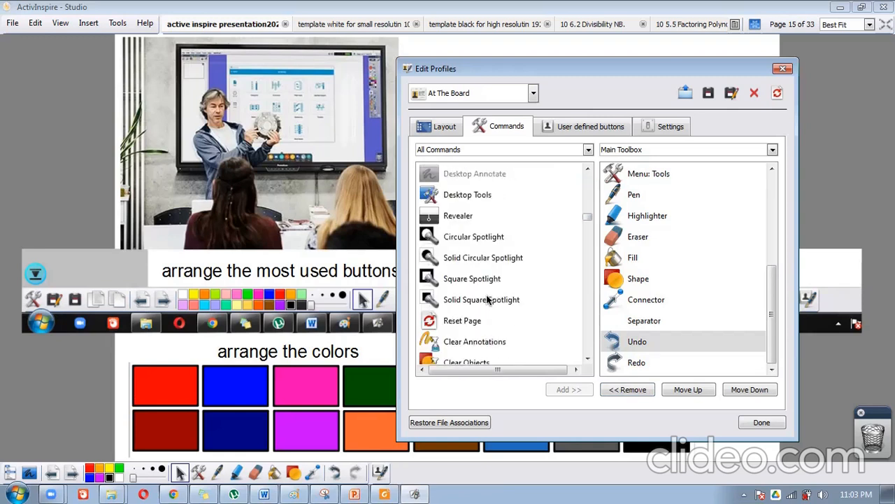
scroll(487, 299, up, 3)
scroll(487, 299, up, 3)
scroll(488, 299, down, 4)
scroll(488, 300, up, 2)
scroll(487, 299, down, 5)
scroll(488, 300, down, 8)
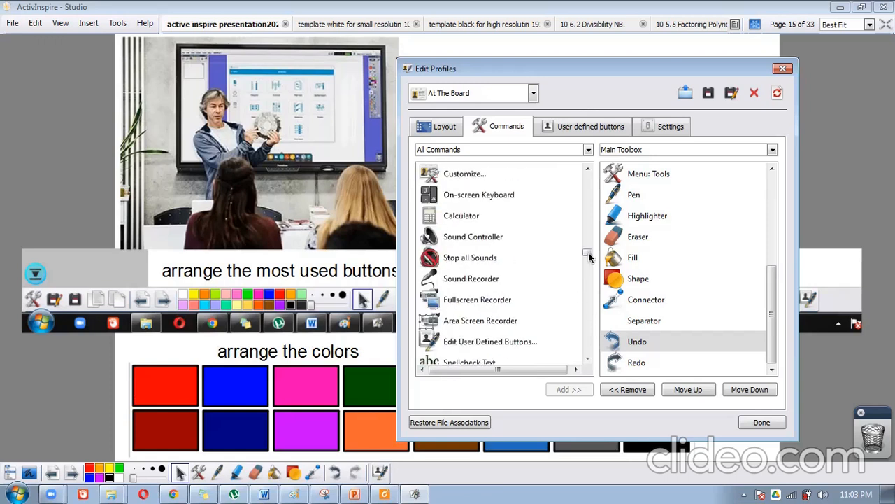
scroll(472, 263, down, 10)
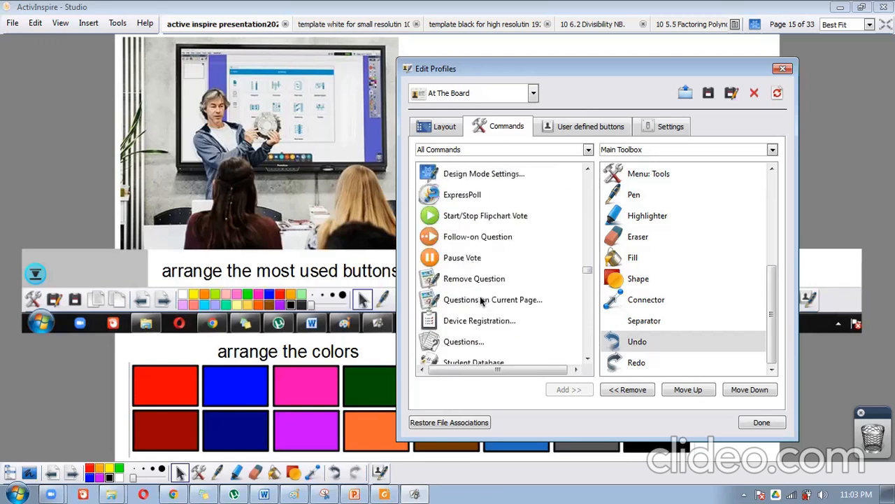
scroll(483, 318, up, 1)
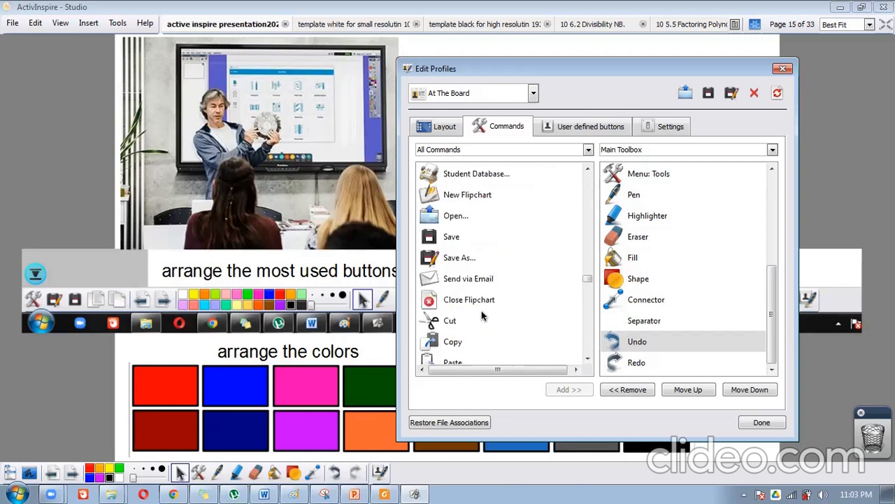
click(452, 241)
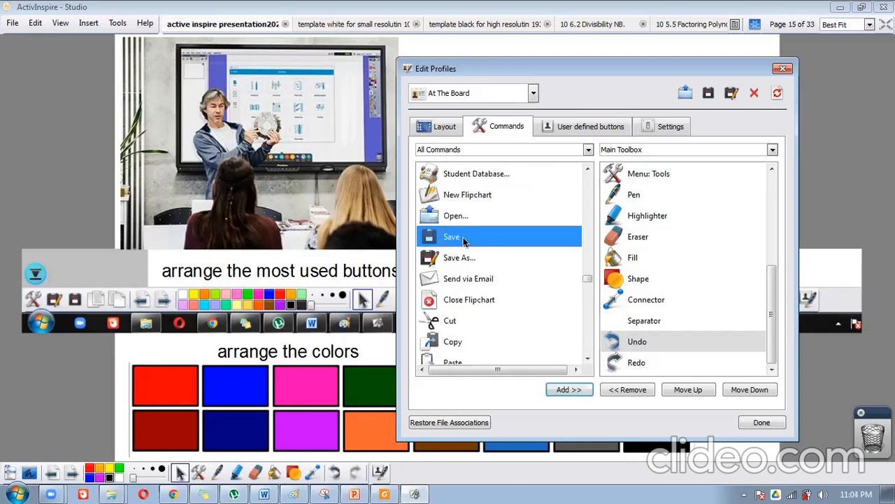
click(566, 390)
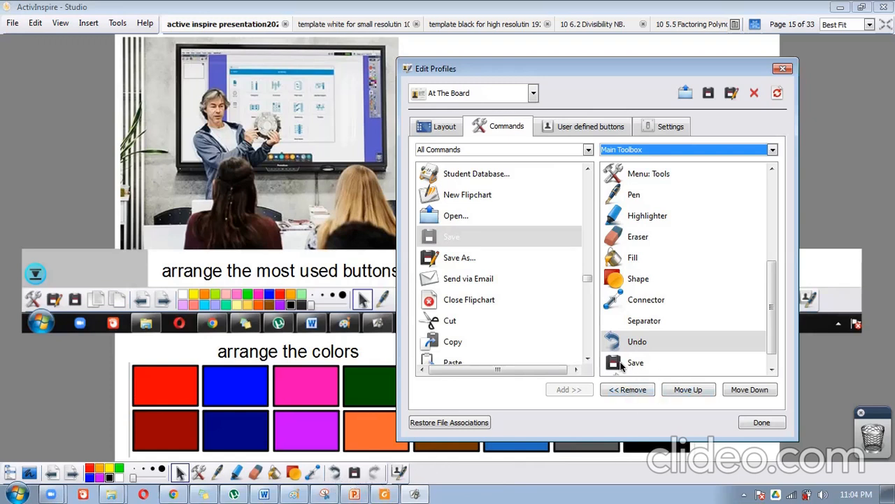
click(629, 390)
Step: Add the Save and Save As commands to the Main Toolbox directly below Menu: Main Menu, with Save As above Save
scroll(699, 265, up, 3)
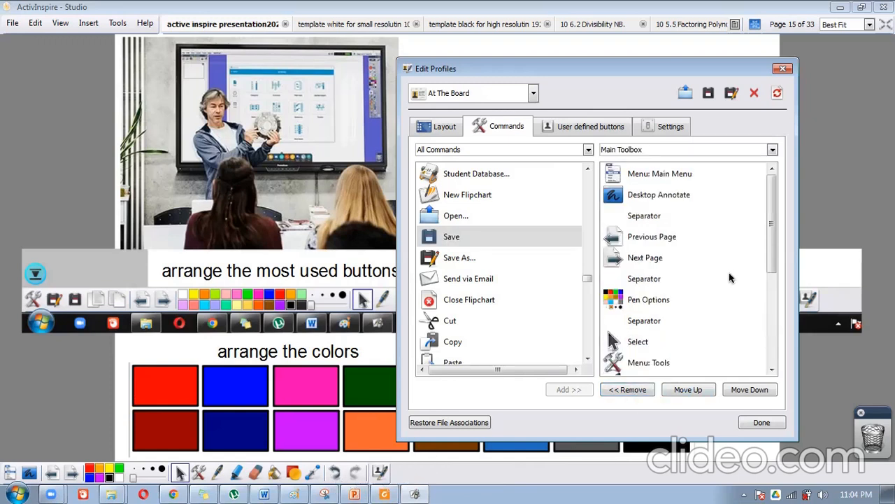
click(641, 175)
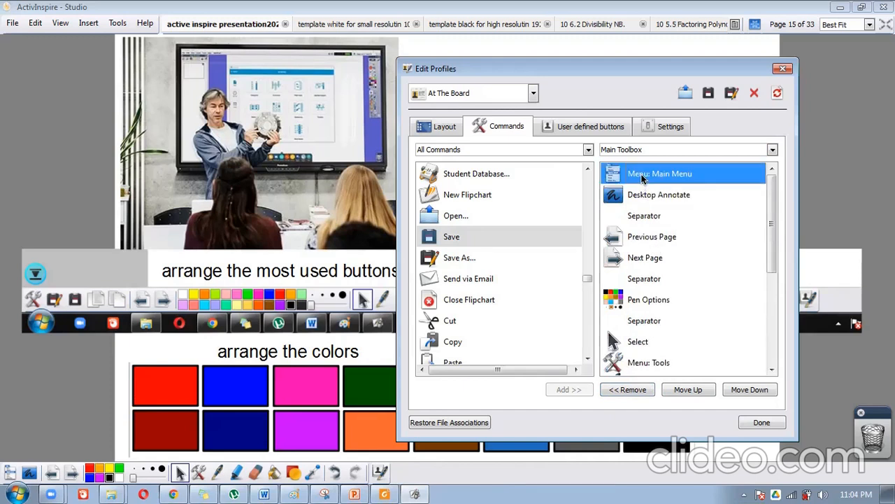
click(456, 257)
click(455, 242)
click(569, 390)
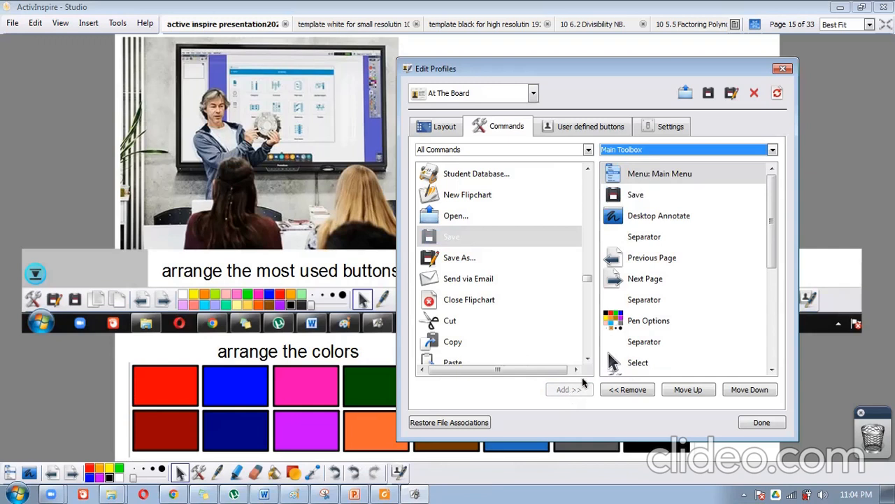
click(442, 263)
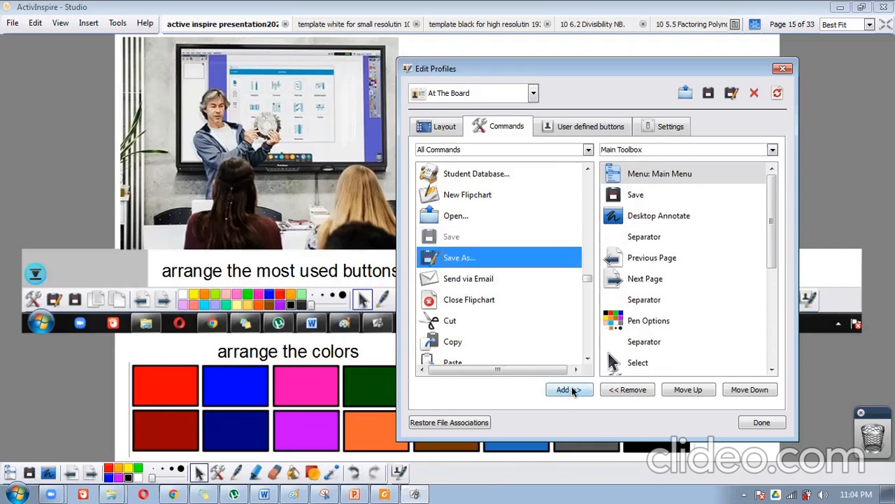
click(570, 389)
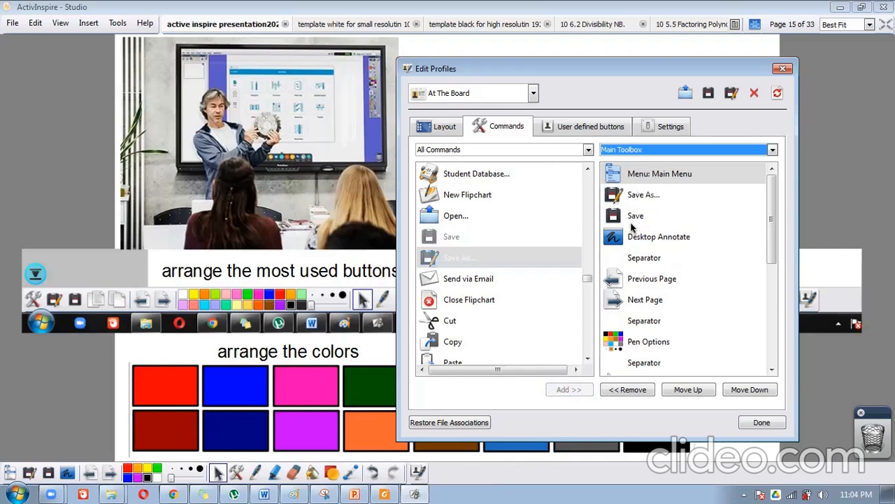
Step: Add a separator after Redo at the end of the Main Toolbox
drag(588, 280, 591, 180)
scroll(466, 260, down, 1)
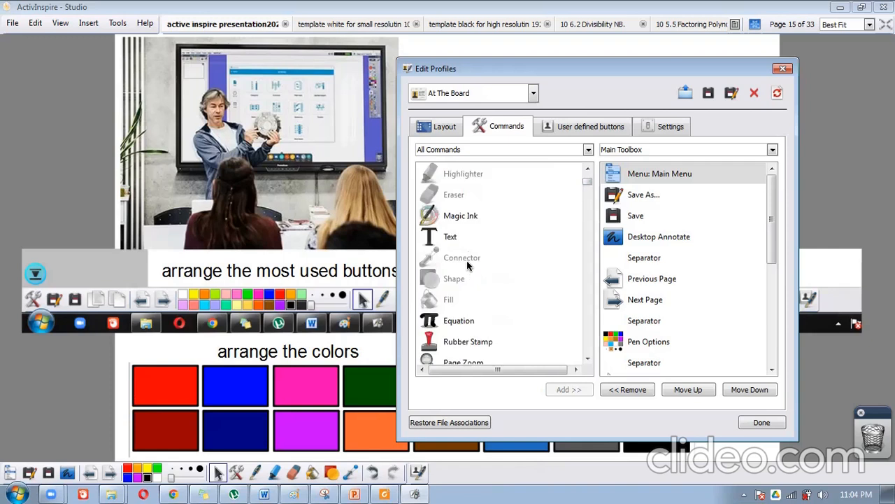
scroll(465, 281, down, 1)
click(451, 261)
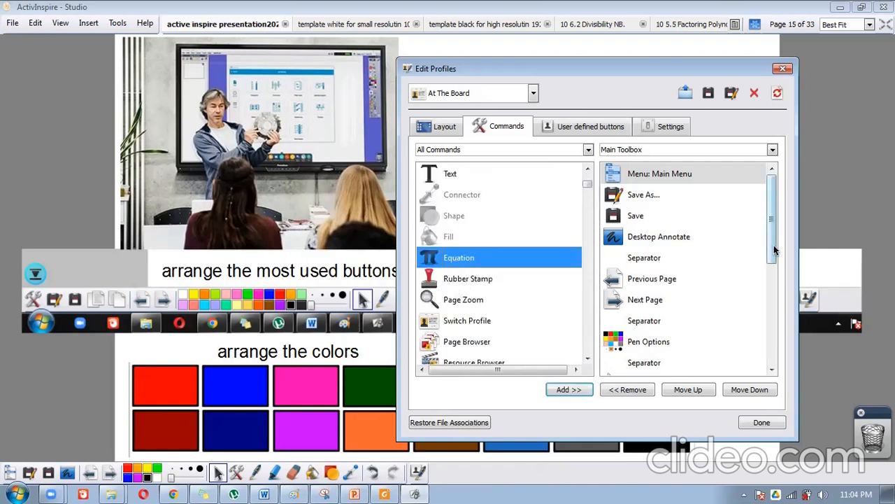
drag(773, 245, 769, 353)
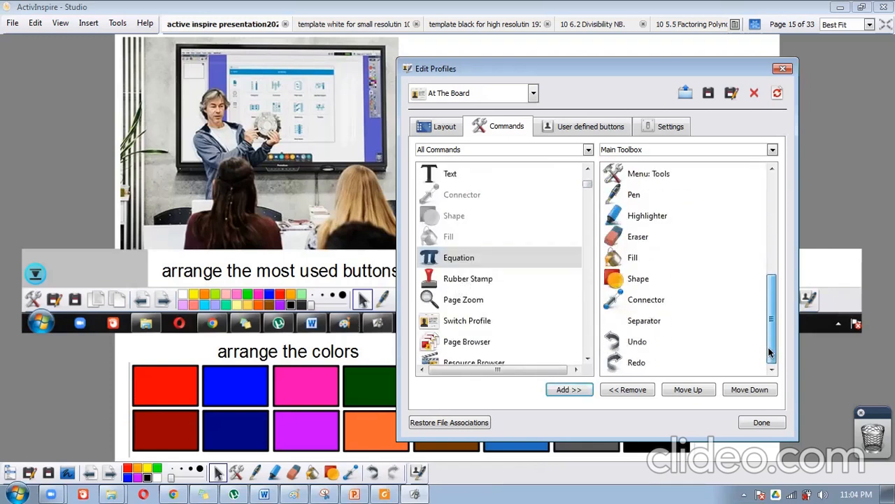
click(633, 321)
click(627, 365)
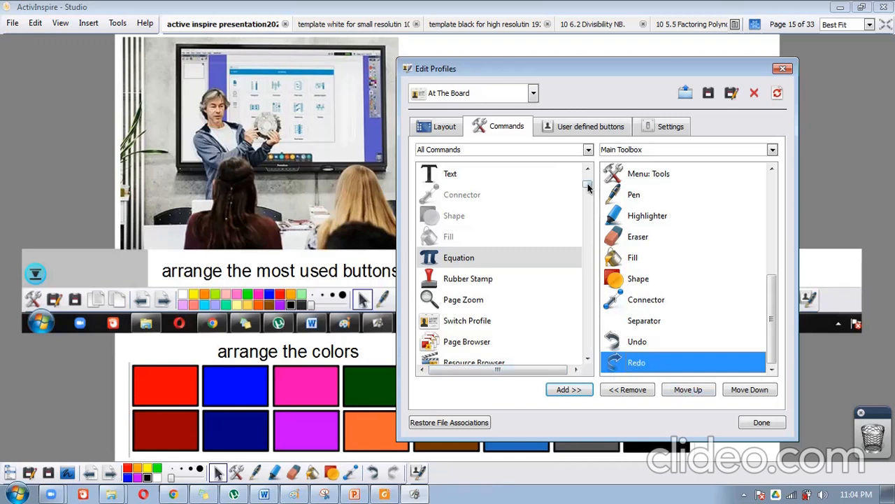
drag(587, 183, 590, 175)
click(505, 176)
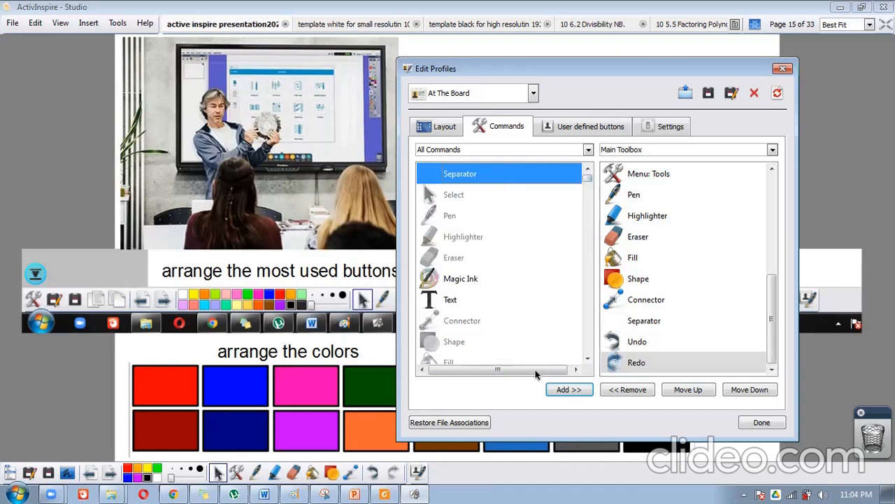
click(568, 390)
Step: Add the Equation command to the Main Toolbox below the separator that follows Redo
scroll(460, 315, down, 3)
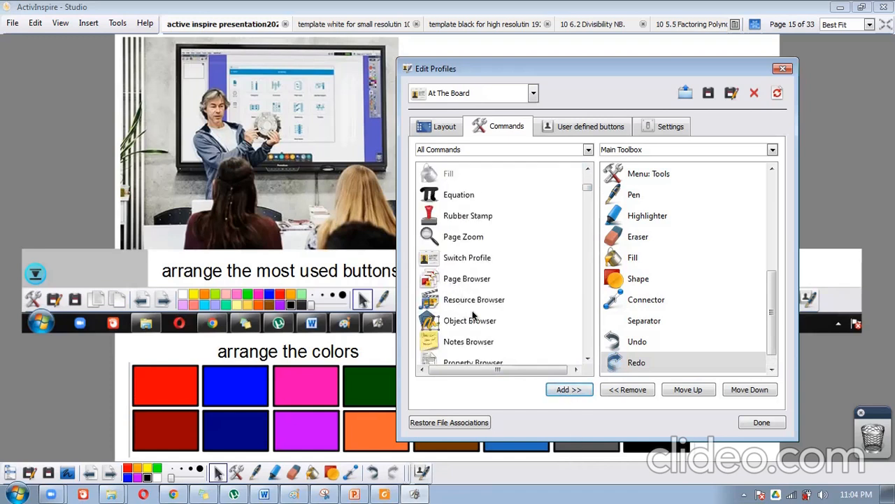
click(470, 198)
click(715, 355)
scroll(685, 358, down, 1)
click(649, 364)
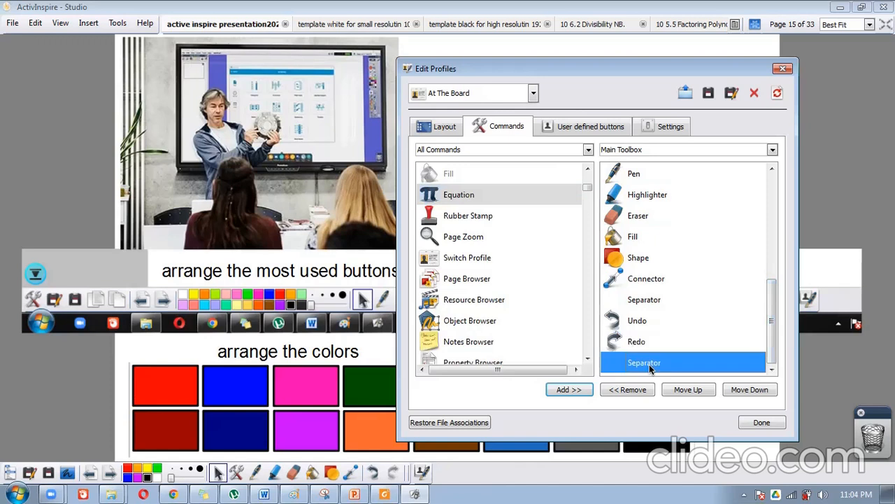
click(446, 198)
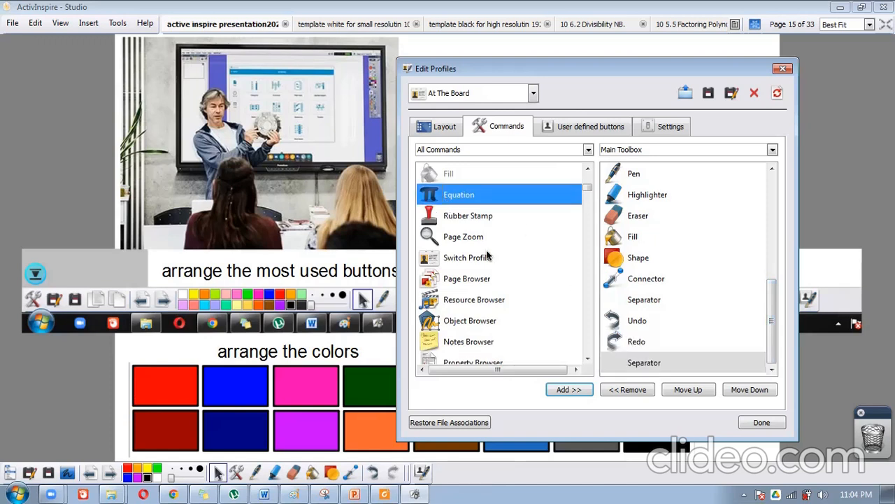
click(633, 364)
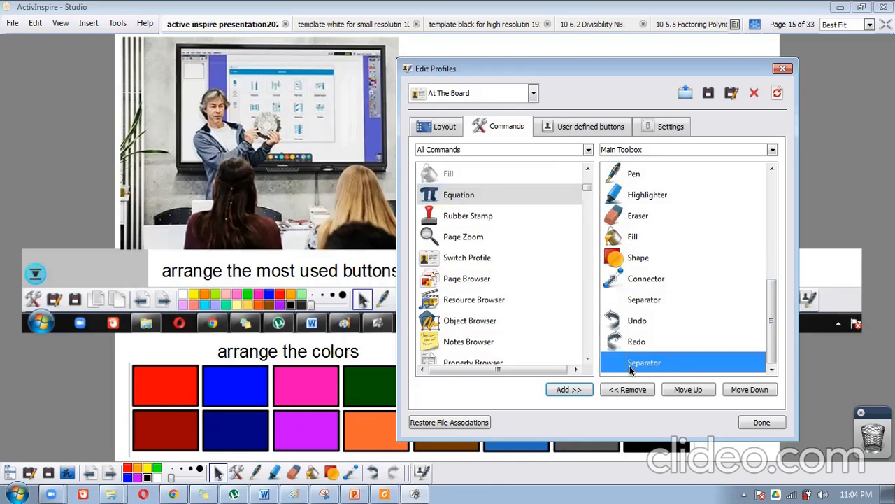
click(568, 389)
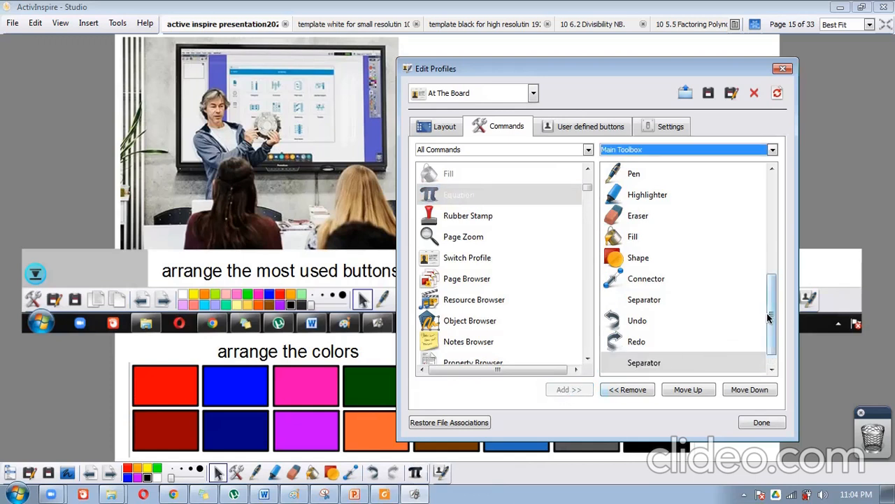
scroll(772, 345, down, 1)
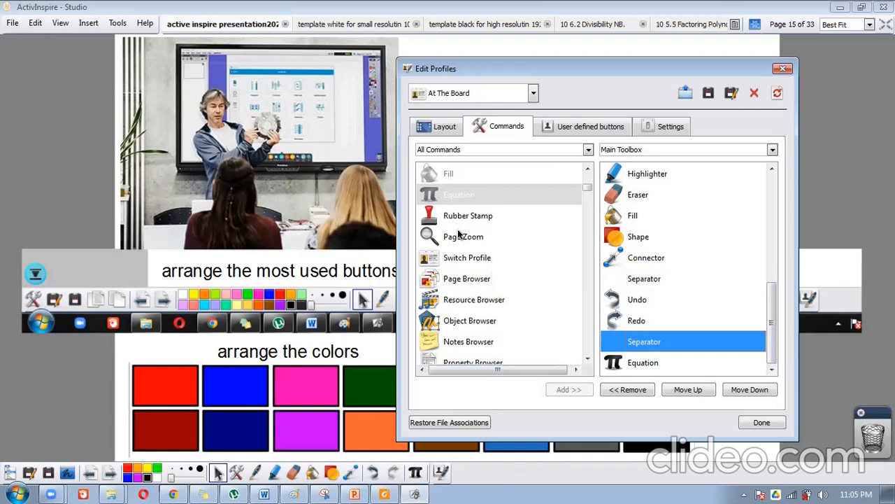
Step: Add the Delete command to the Main Toolbox directly below the separator that follows Redo
scroll(470, 274, down, 1)
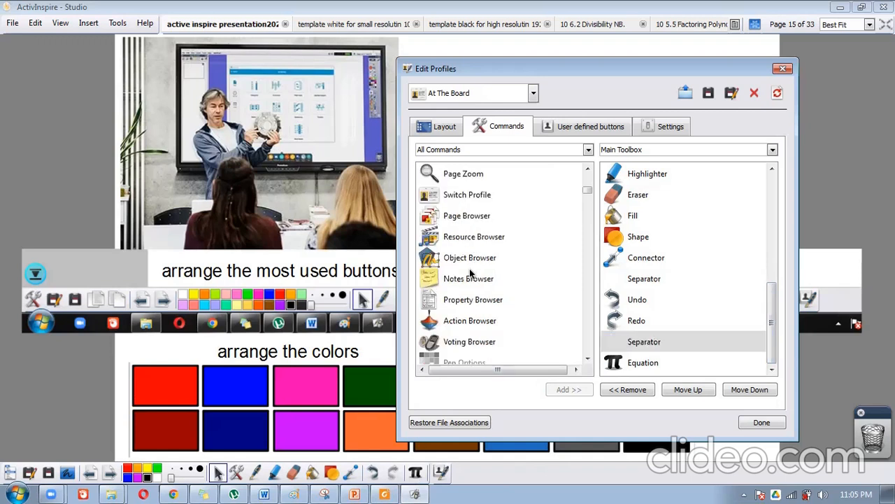
scroll(467, 297, down, 3)
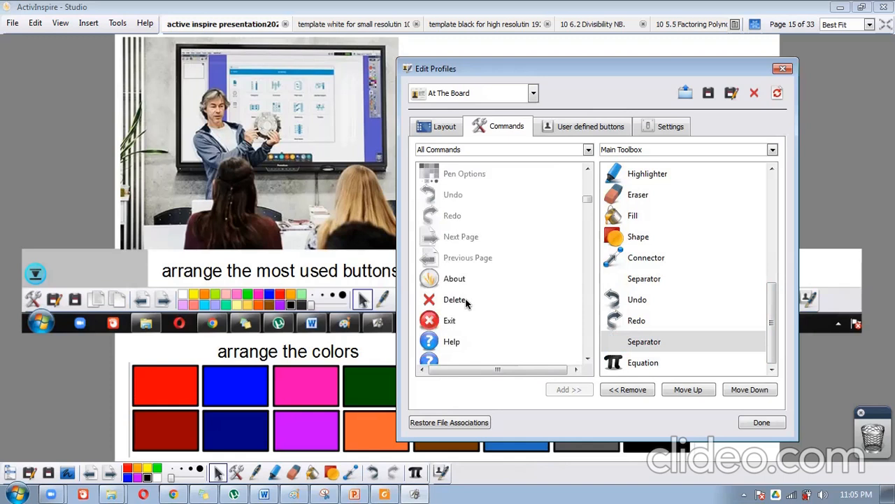
click(456, 303)
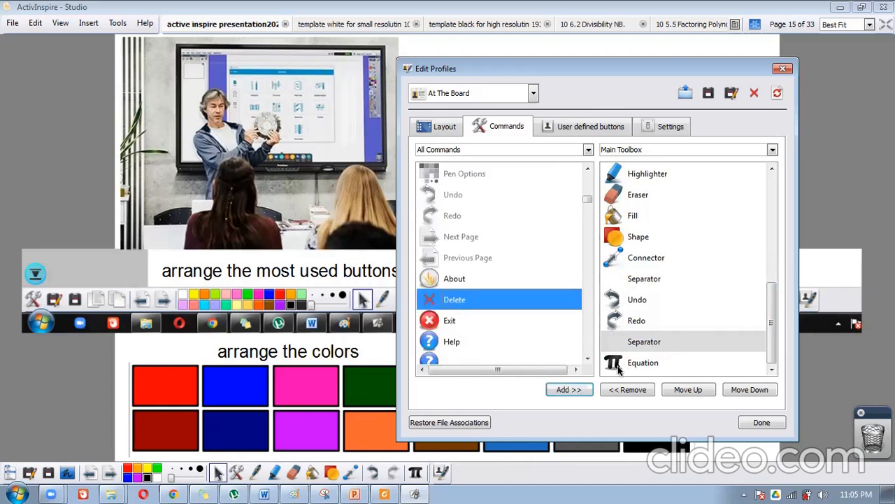
click(568, 389)
Step: Add the Revealer command to the Main Toolbox between the separator after Redo and Delete
scroll(475, 299, down, 1)
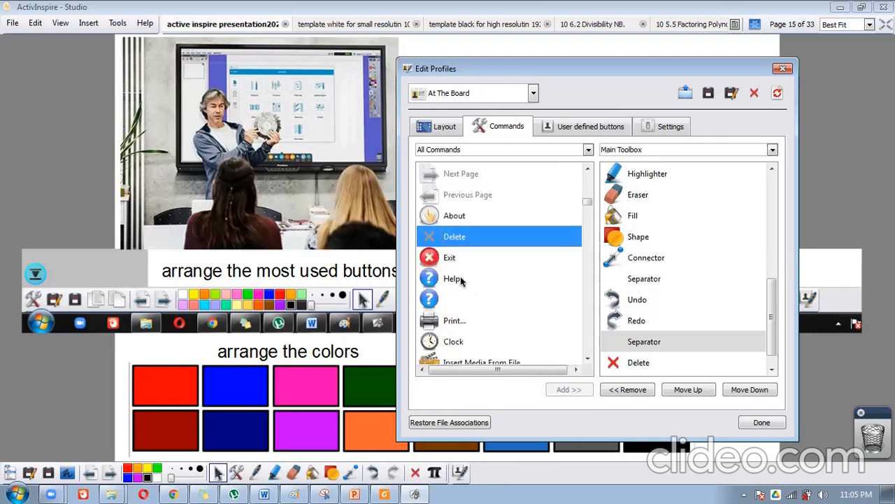
scroll(462, 280, down, 1)
scroll(462, 286, down, 1)
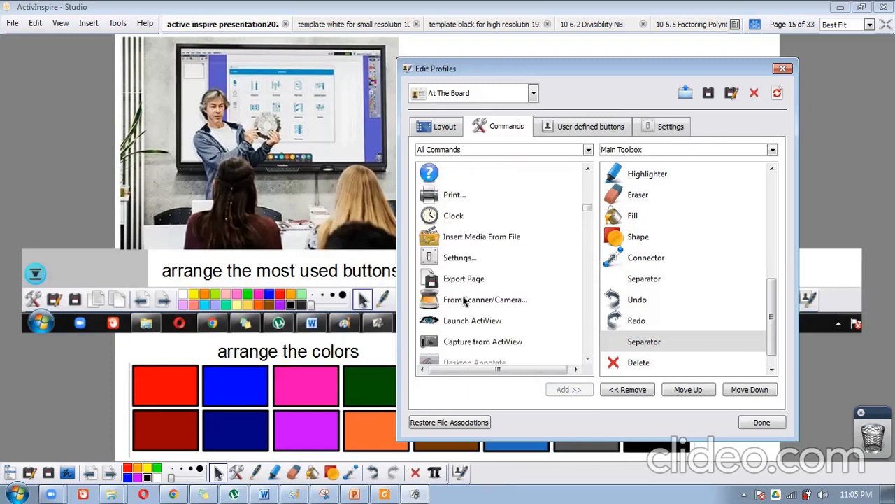
scroll(459, 303, down, 1)
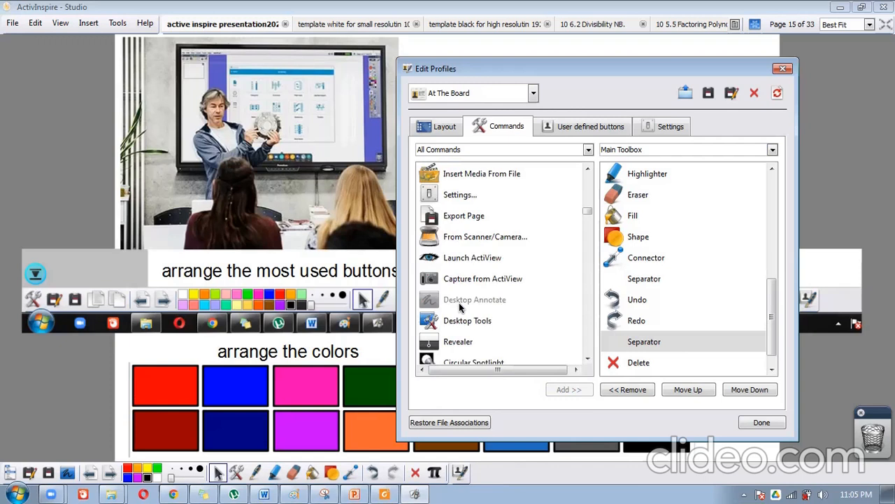
click(455, 343)
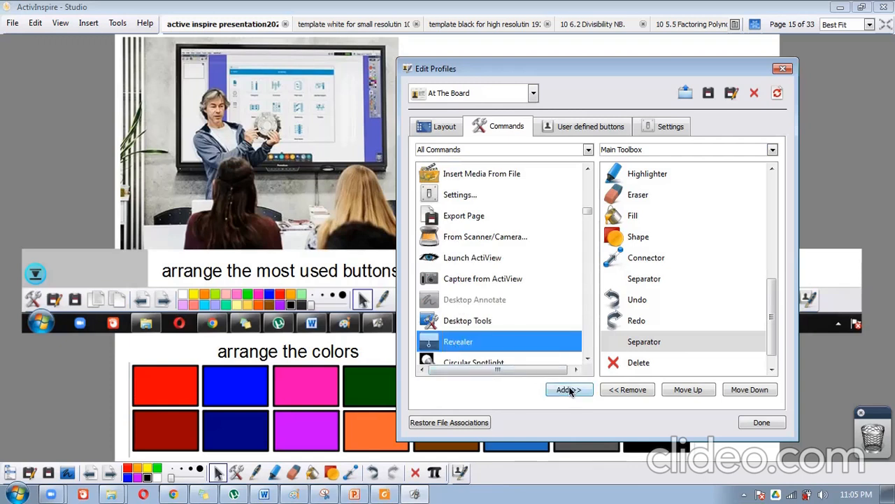
click(567, 389)
Step: Add the Clear Annotations command to the Main Toolbox between the separator after Redo and Revealer
scroll(497, 298, down, 1)
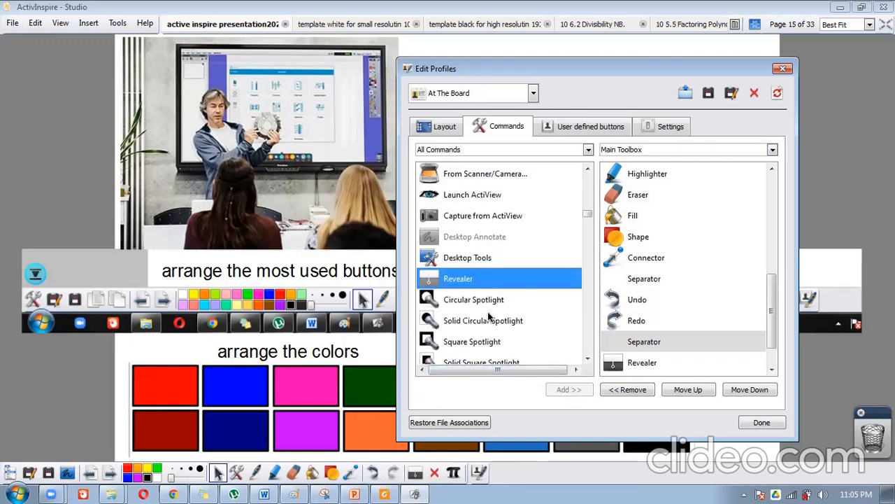
scroll(468, 261, down, 2)
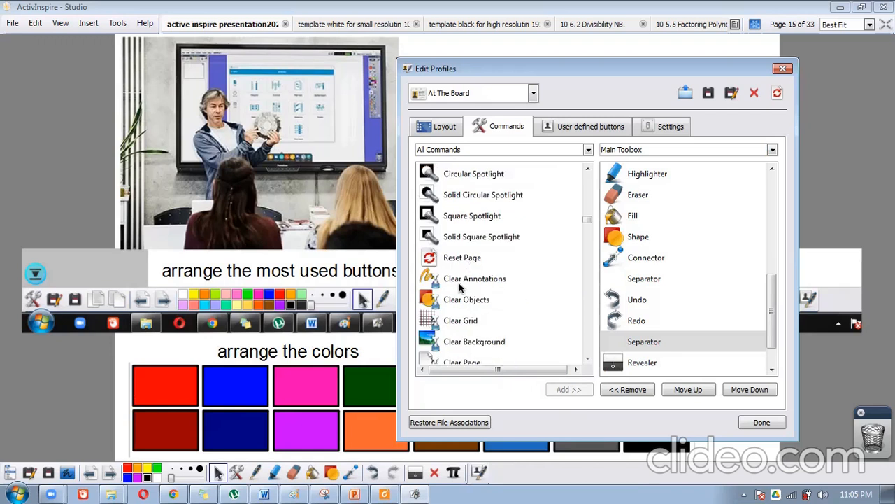
click(459, 279)
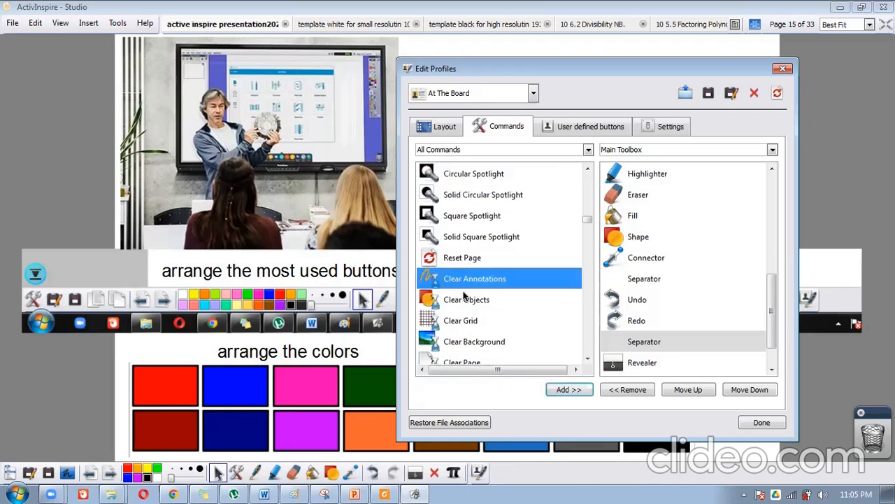
click(568, 391)
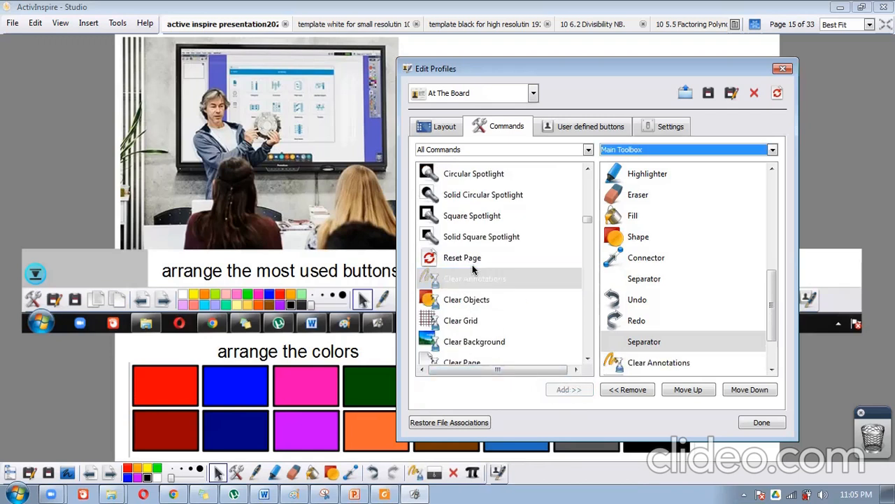
Step: Look through the All Commands list for the commands that insert blank pages
scroll(473, 269, down, 2)
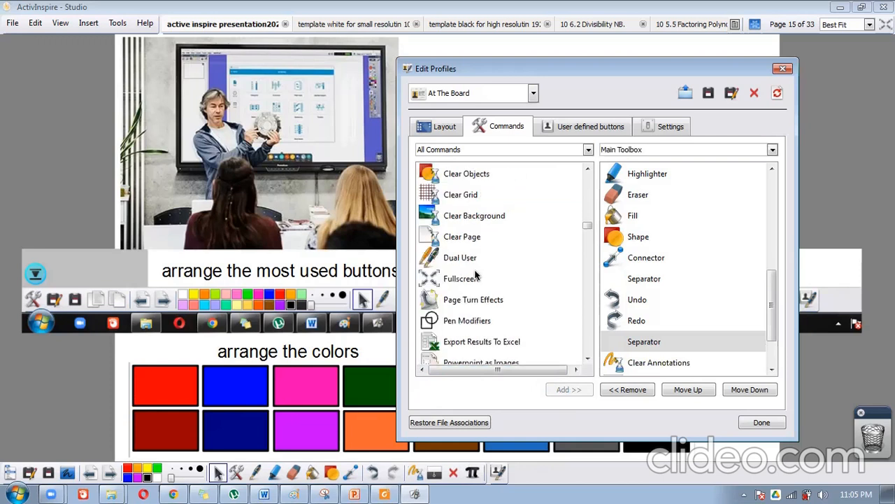
scroll(475, 276, down, 3)
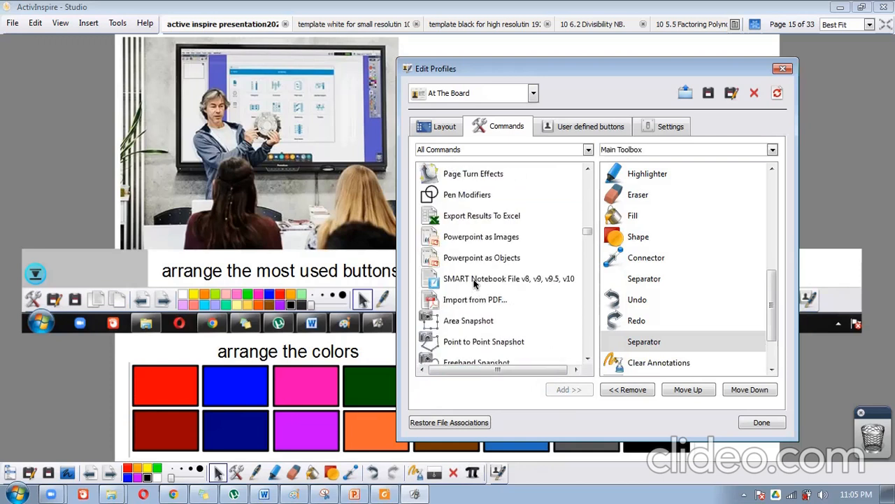
scroll(474, 283, down, 2)
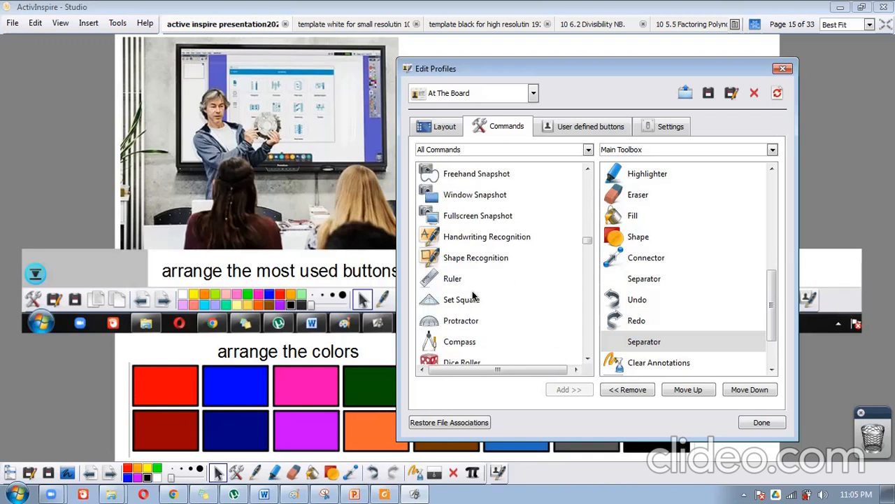
scroll(470, 294, down, 3)
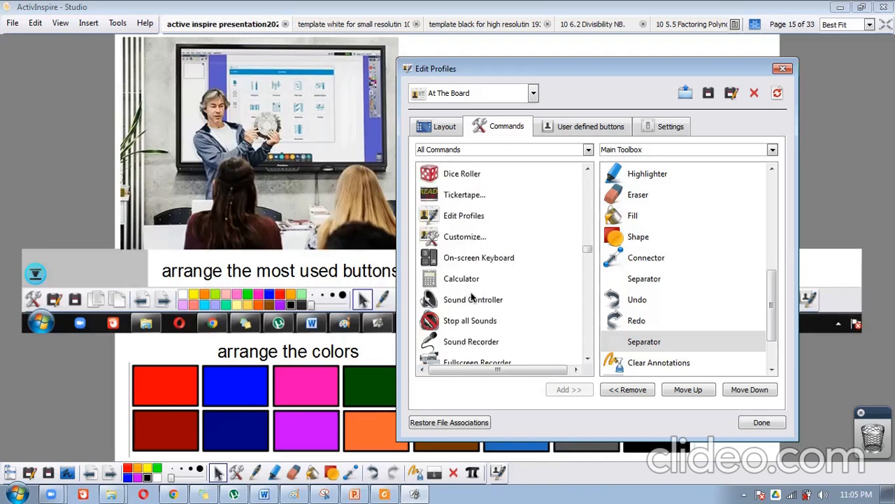
scroll(470, 294, down, 1)
scroll(470, 288, down, 6)
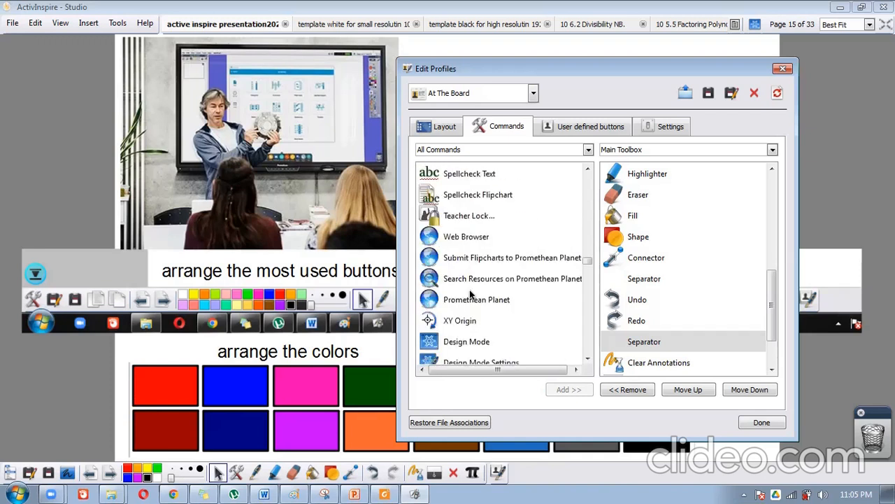
scroll(470, 296, down, 3)
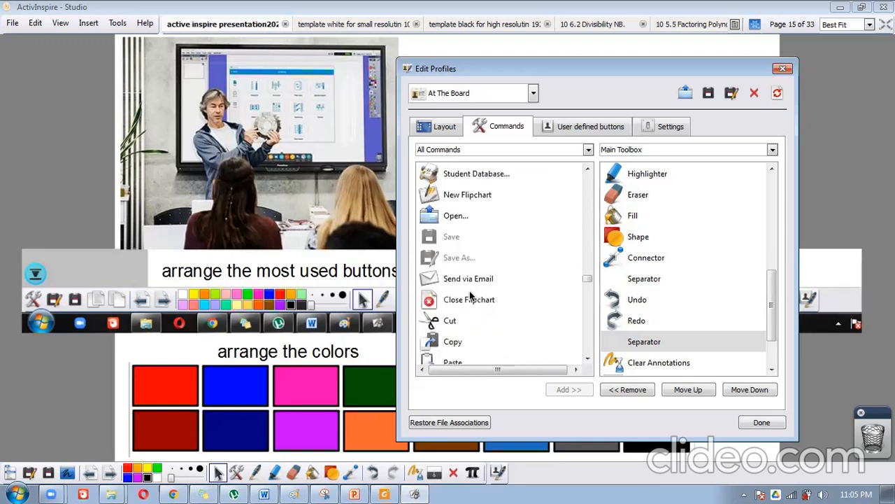
scroll(470, 295, down, 3)
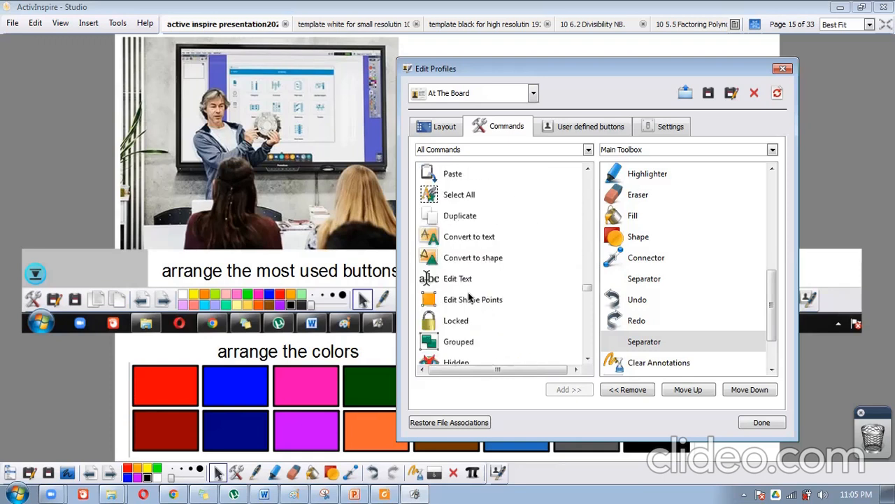
scroll(461, 280, down, 1)
scroll(460, 280, up, 2)
scroll(460, 290, down, 2)
scroll(459, 295, down, 7)
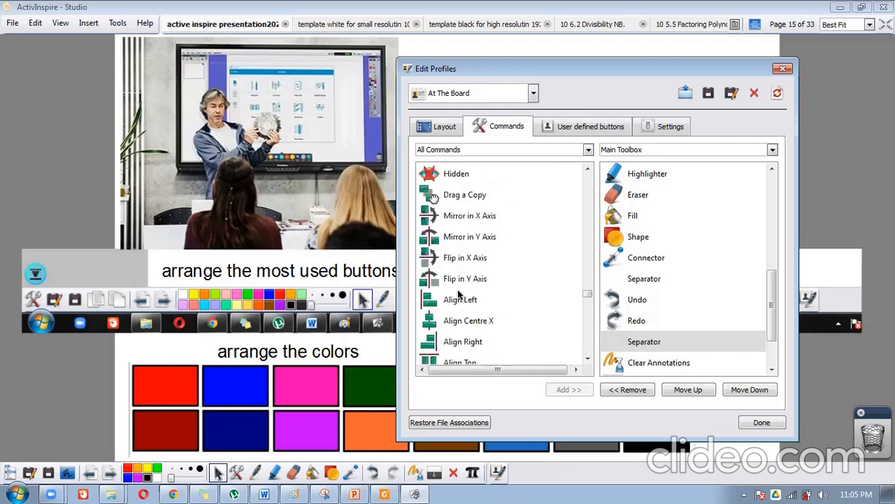
scroll(459, 294, down, 1)
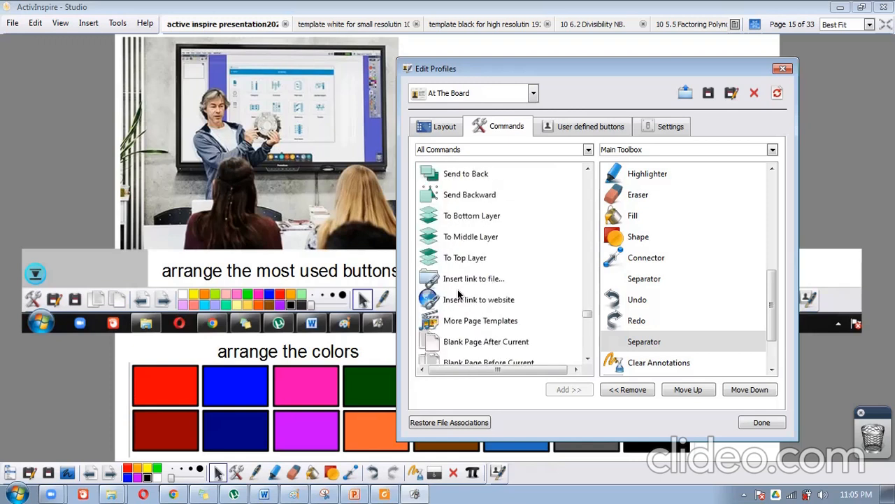
scroll(458, 298, down, 1)
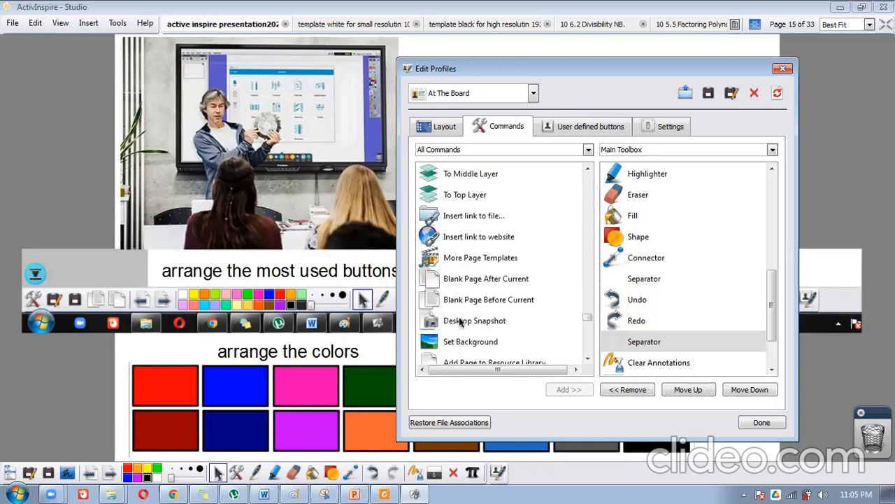
Step: Add Blank Page After Current and Blank Page Before Current to the Main Toolbox directly below Desktop Annotate, with Blank Page Before Current on top
click(470, 283)
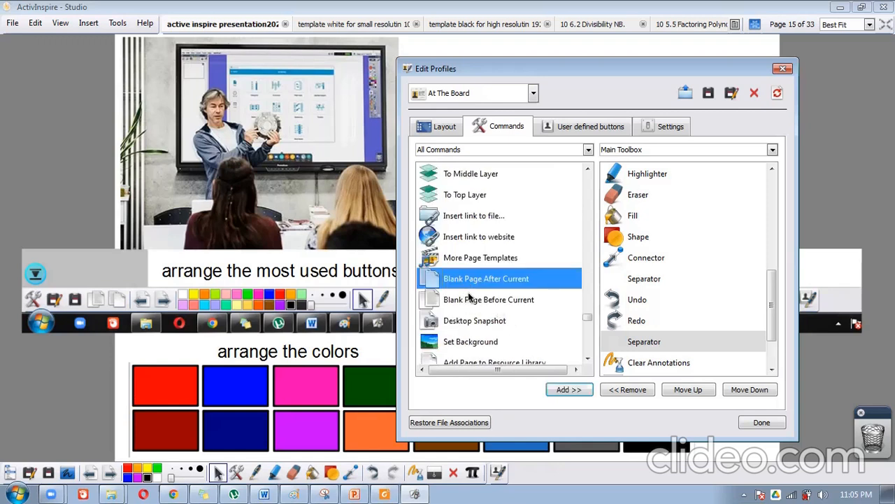
click(469, 302)
click(474, 283)
drag(775, 200, 772, 214)
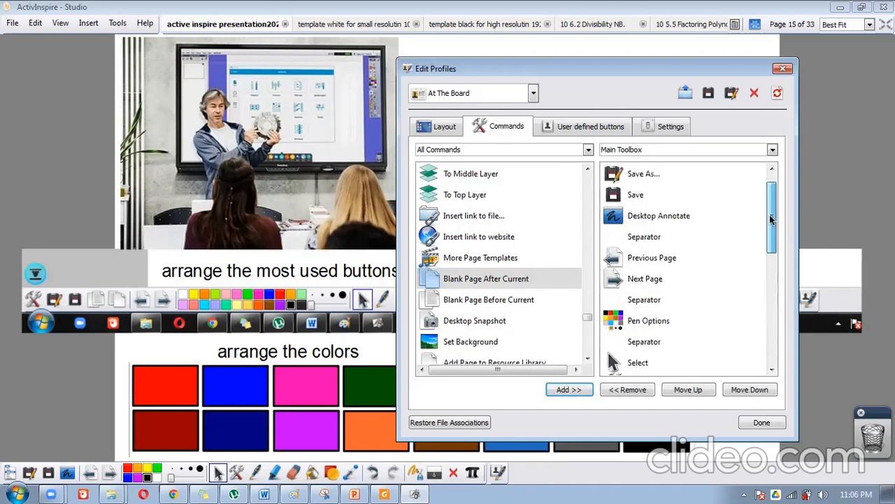
click(645, 239)
click(637, 218)
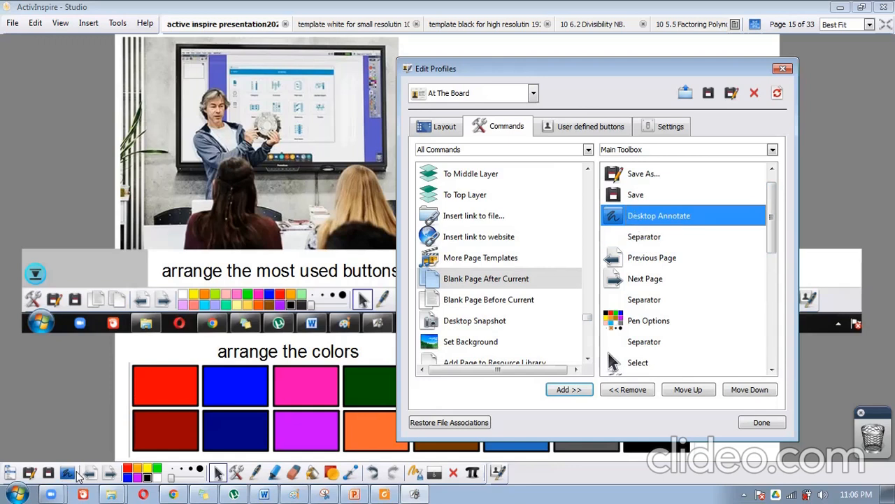
click(500, 281)
click(564, 391)
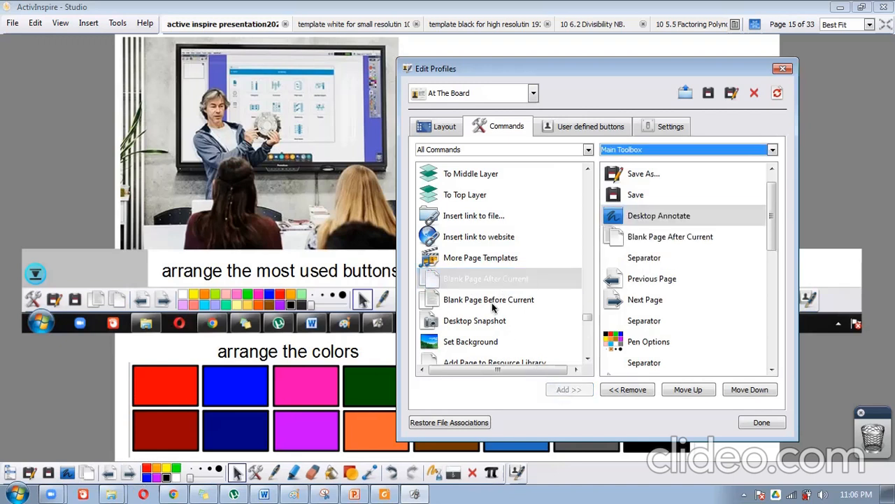
click(563, 390)
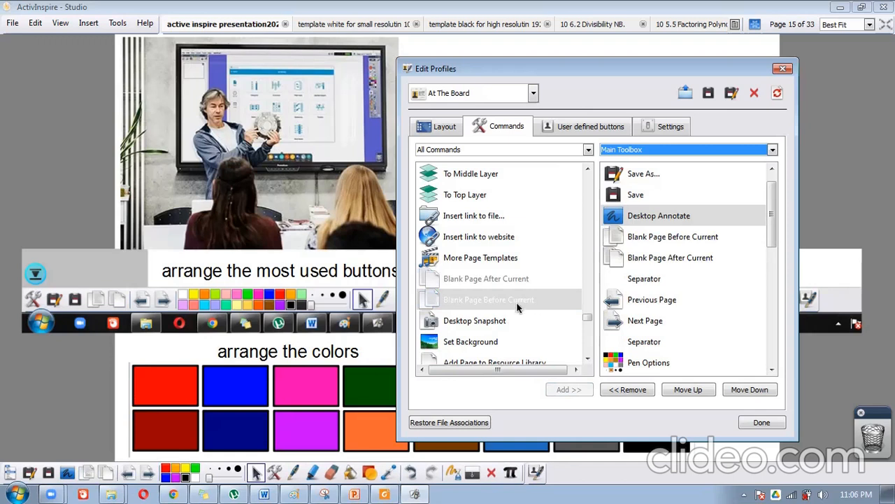
Step: Add the Hide Grid and Grid Designer commands to the Main Toolbox directly below Equation, with Grid Designer above Hide Grid
scroll(514, 313, down, 2)
click(459, 302)
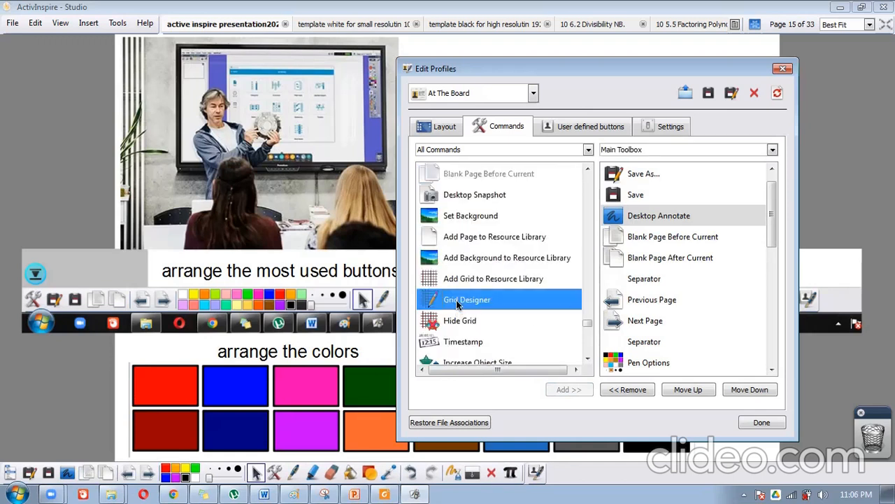
click(459, 324)
click(459, 301)
click(460, 322)
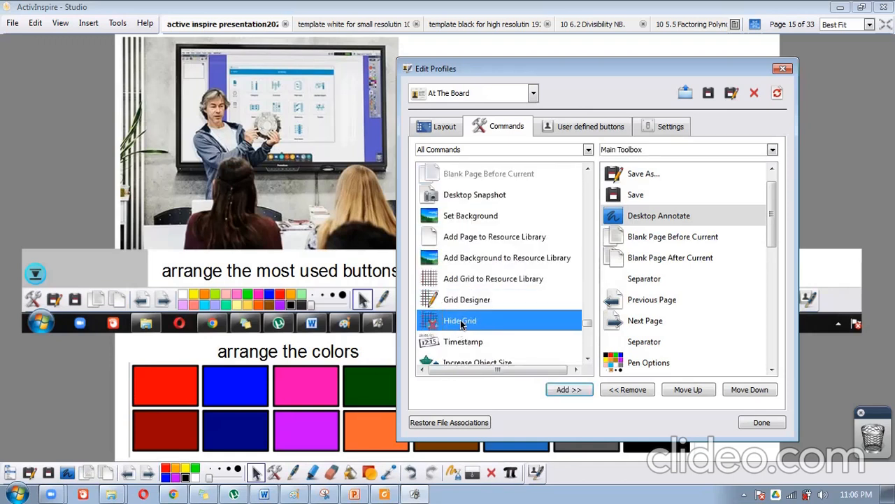
scroll(665, 328, down, 5)
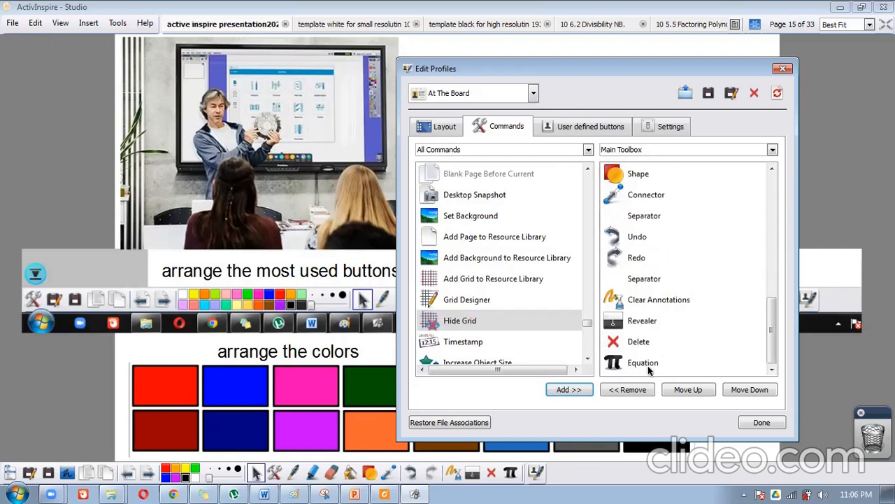
click(627, 369)
click(560, 390)
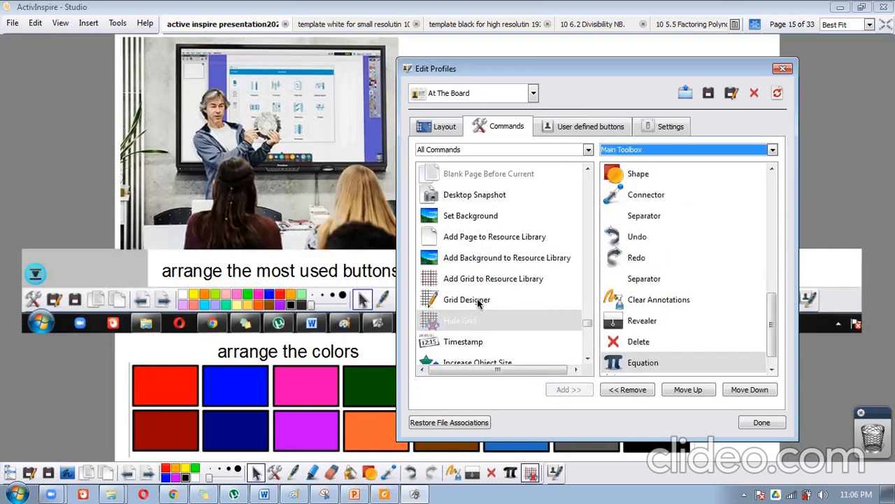
click(468, 301)
click(573, 390)
Step: Find and select the Menu: Maths Tools command in the All Commands list for the Main Toolbox
scroll(513, 302, down, 3)
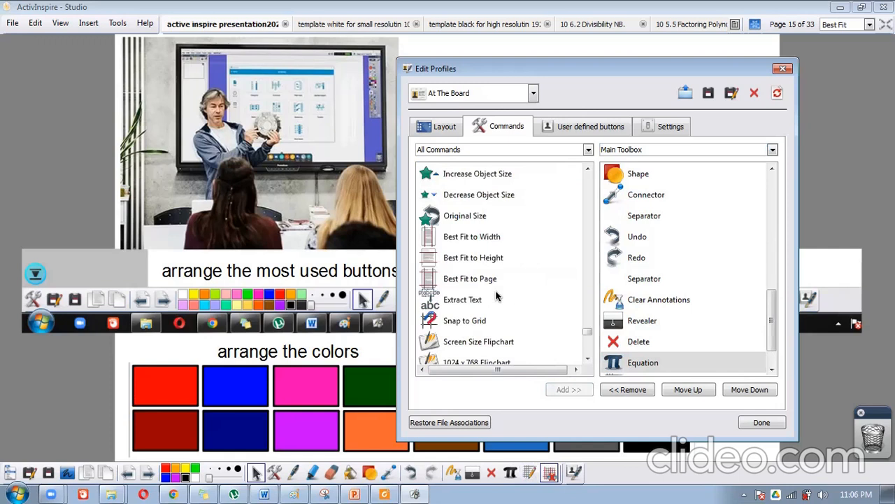
scroll(496, 297, down, 3)
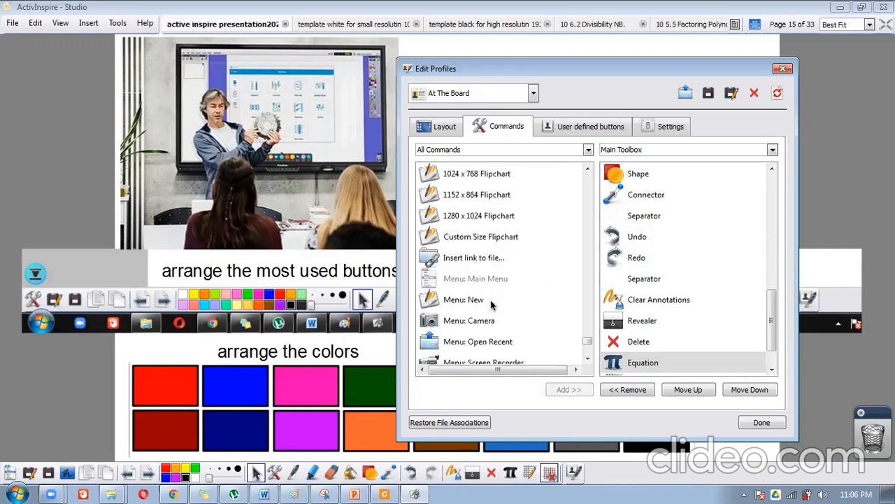
scroll(490, 300, up, 2)
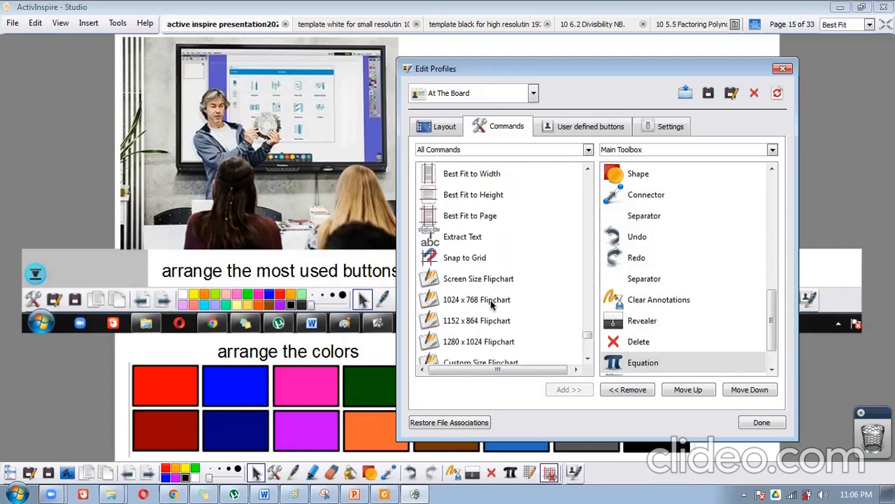
scroll(491, 300, down, 3)
scroll(490, 300, down, 2)
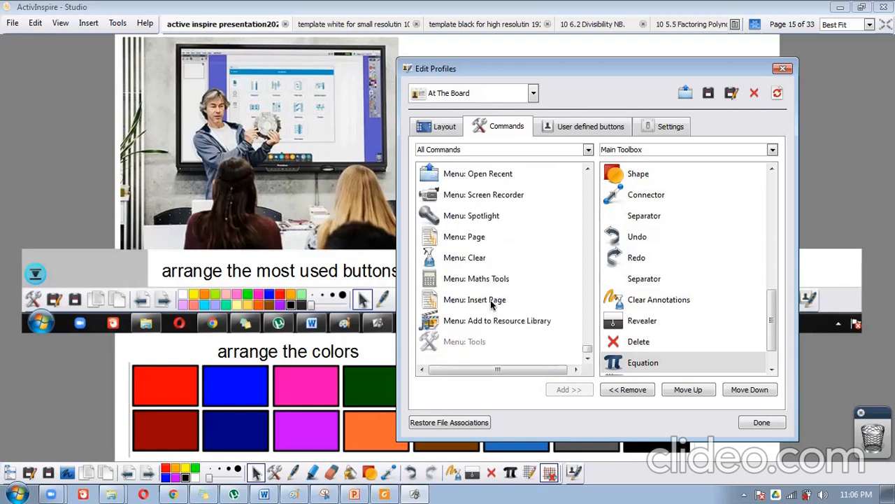
click(472, 280)
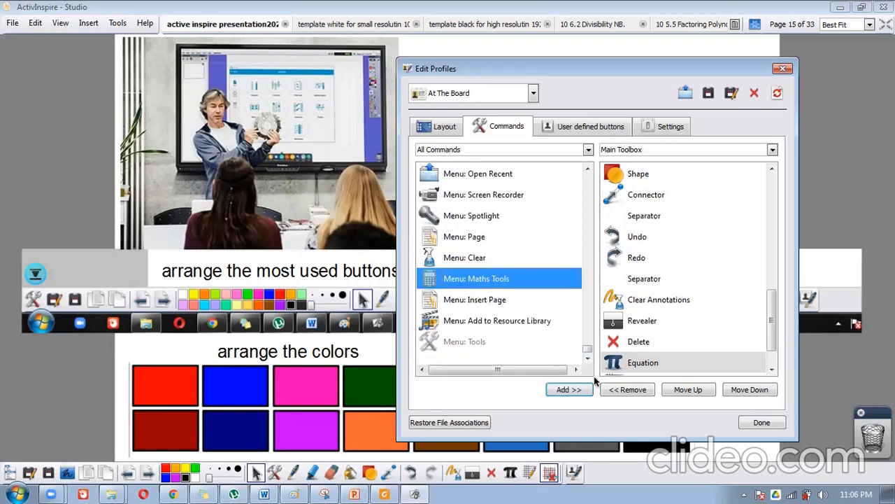
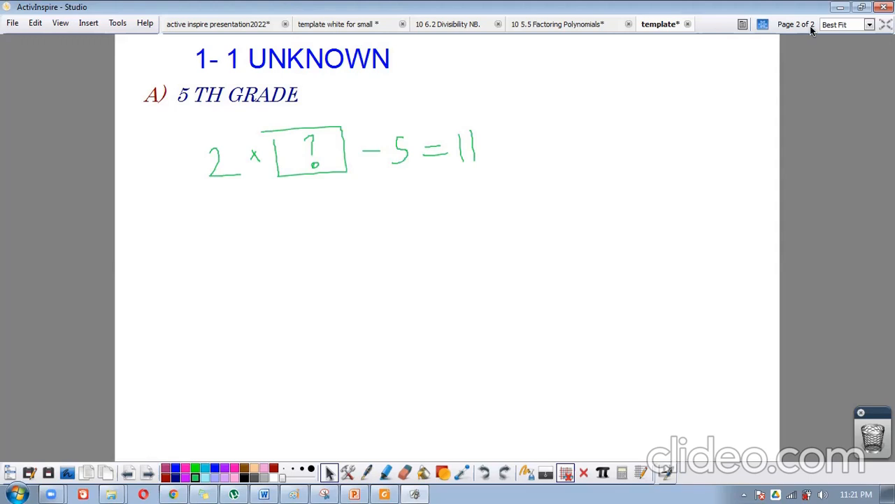
Step: Advance to a new third page and handwrite a 3 with an open frame around it, once in green and once in dark red
click(148, 479)
click(366, 473)
mouse_move(293, 216)
mouse_down()
mouse_move(350, 201)
mouse_move(349, 293)
mouse_up()
mouse_move(234, 104)
mouse_down()
mouse_move(422, 340)
mouse_move(505, 168)
mouse_up()
click(166, 478)
mouse_move(296, 205)
mouse_down()
mouse_move(350, 241)
mouse_move(333, 284)
mouse_up()
mouse_move(228, 117)
mouse_down()
mouse_move(238, 350)
mouse_move(565, 175)
mouse_up()
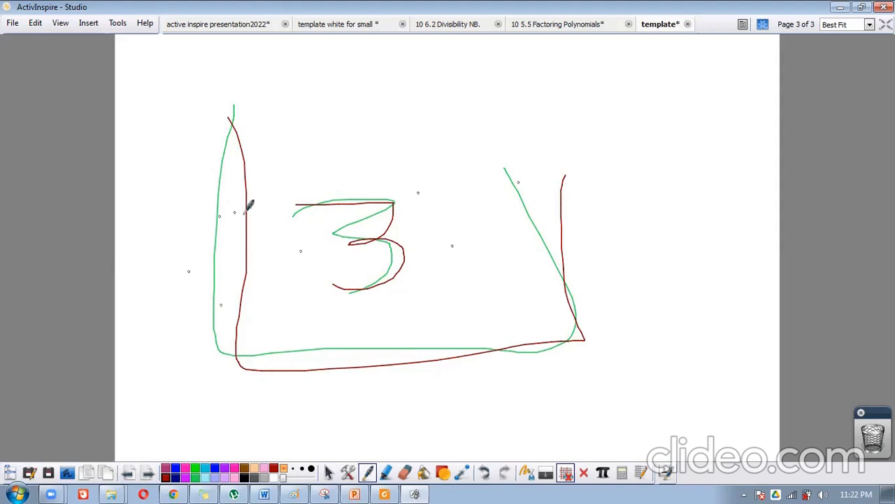
Step: Advance to a new fourth page and handwrite a 4 with a wide frame across it in dark red
click(149, 474)
mouse_move(353, 138)
mouse_down()
mouse_move(380, 213)
mouse_move(364, 247)
mouse_up()
mouse_move(302, 110)
mouse_down()
mouse_move(583, 200)
mouse_move(249, 115)
mouse_up()
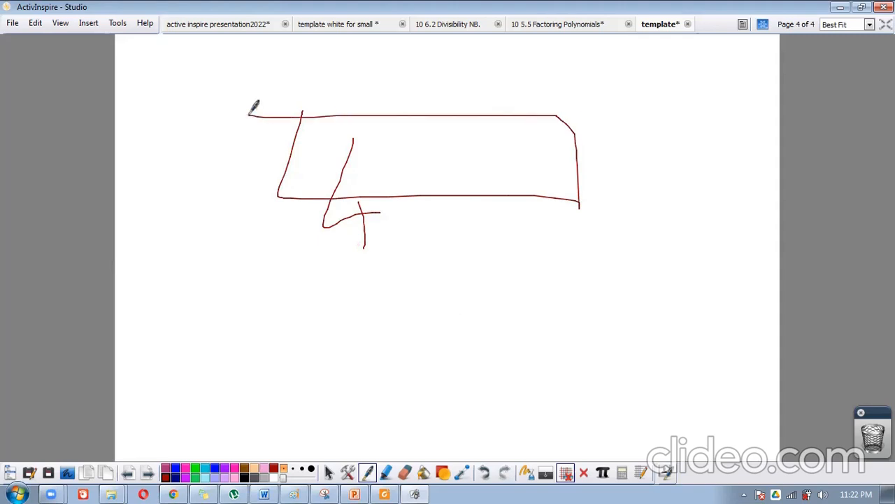
Step: Save the flipchart under the name 1.1 1 UNKK in the presntation folder
click(29, 473)
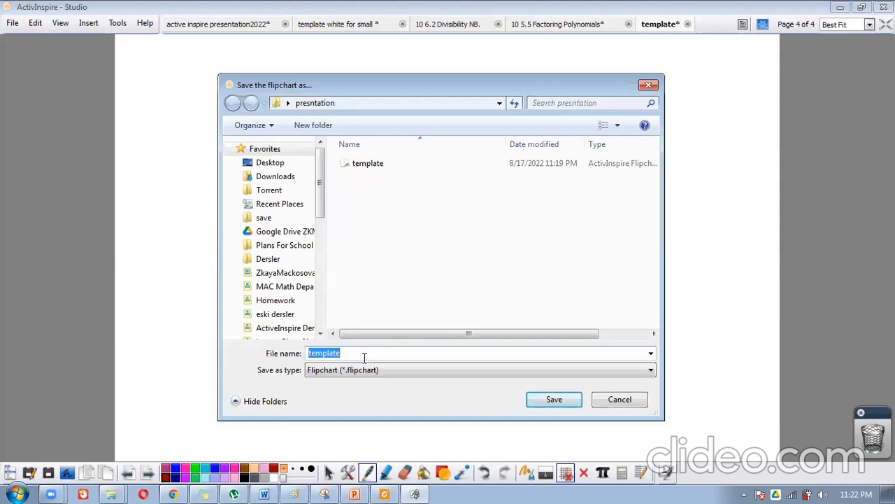
text(1)
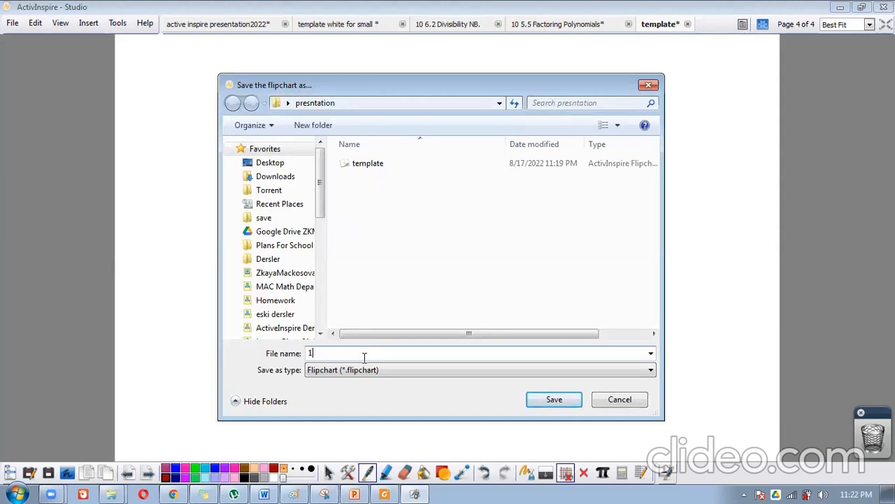
text(.1 1 UNKK)
click(553, 399)
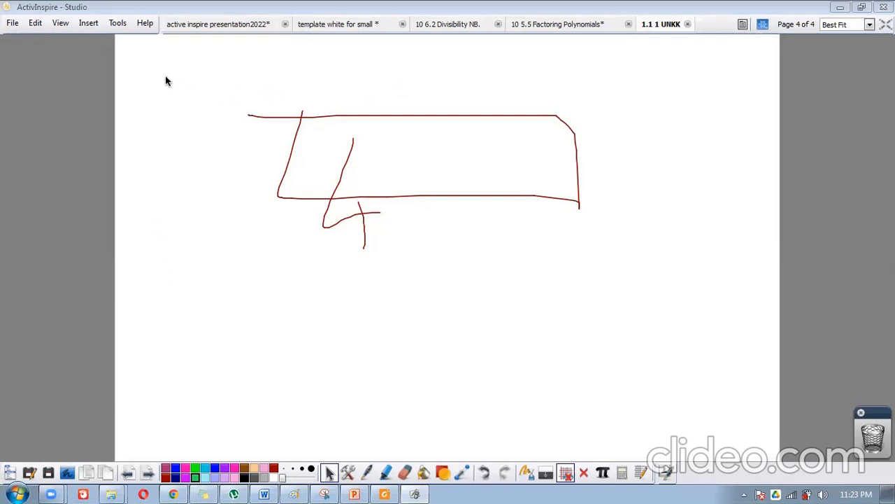
Step: Write the text ERSERSRXTH HCVUVK above the drawing on page 4 and widen its text box
click(213, 79)
text(ERS)
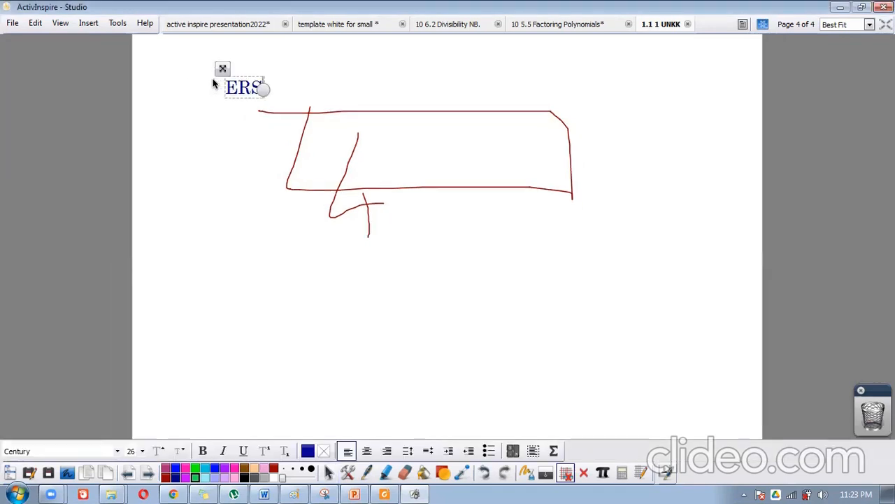
text(ERSRXTH  HCVUVK)
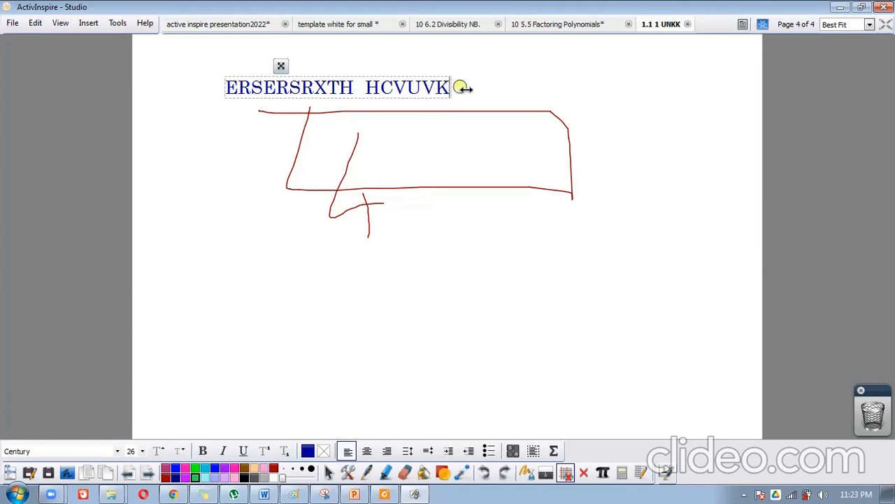
drag(459, 86, 538, 86)
Step: Pull the selected parts RSERSRXTH HCVUVK and HCVUVK out of the top text as separate copies and place them below the drawing
drag(455, 87, 229, 84)
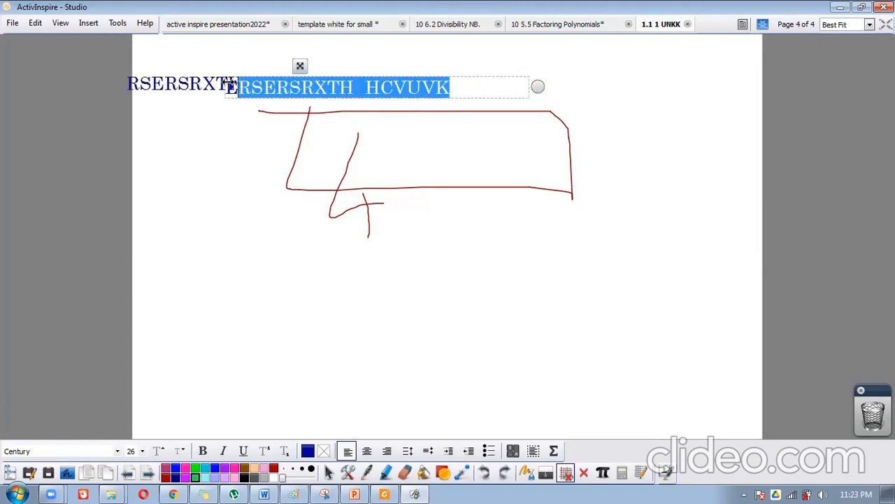
click(200, 149)
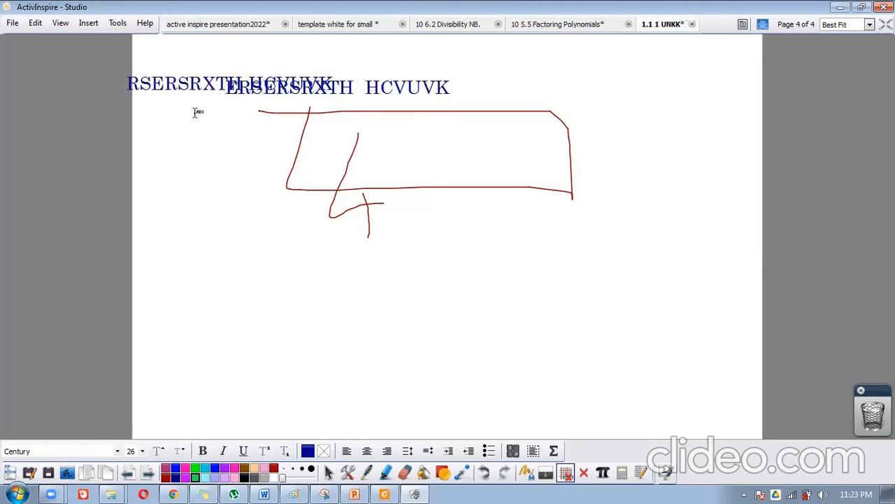
click(329, 472)
drag(201, 86, 285, 309)
drag(334, 95, 546, 279)
Step: Set the font of the whole top text ERSERSRXTH HCVUVK to Arial and its colour to black
double_click(318, 84)
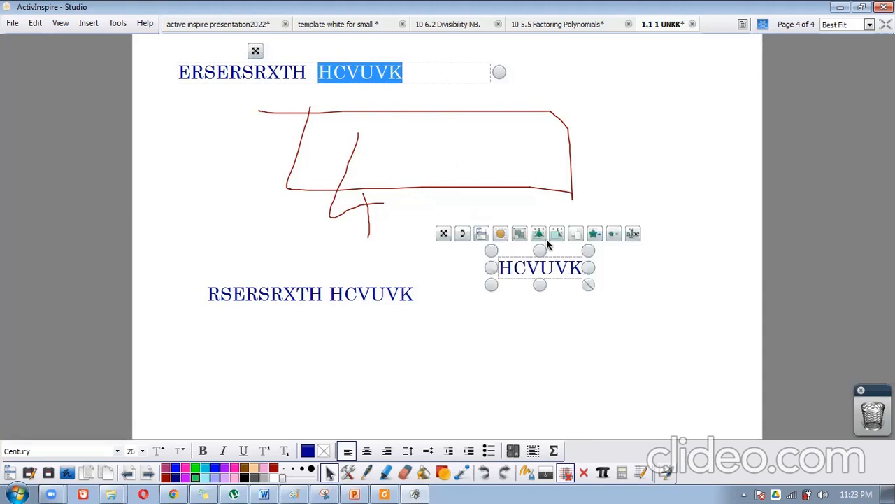
drag(404, 77, 177, 78)
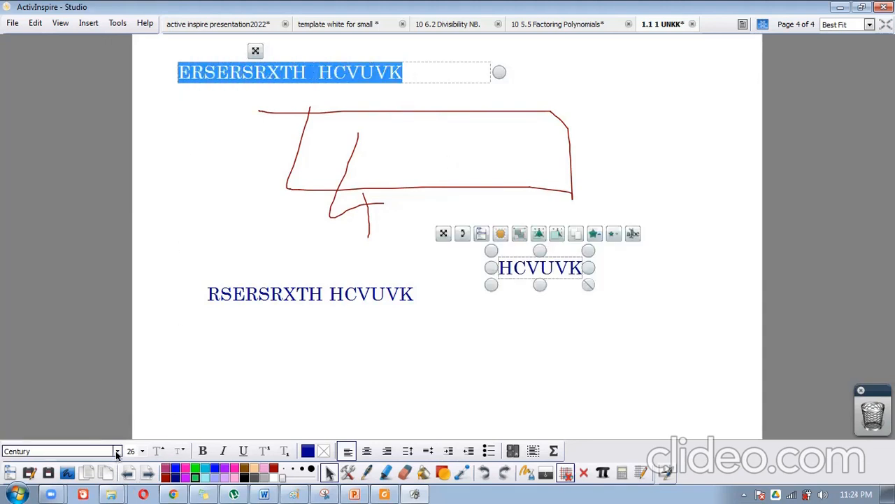
click(117, 451)
scroll(63, 406, up, 4)
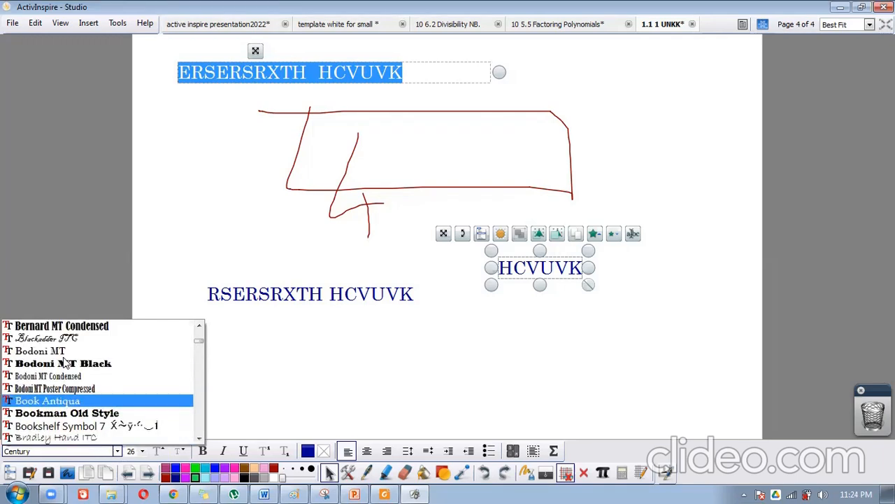
scroll(62, 367, up, 7)
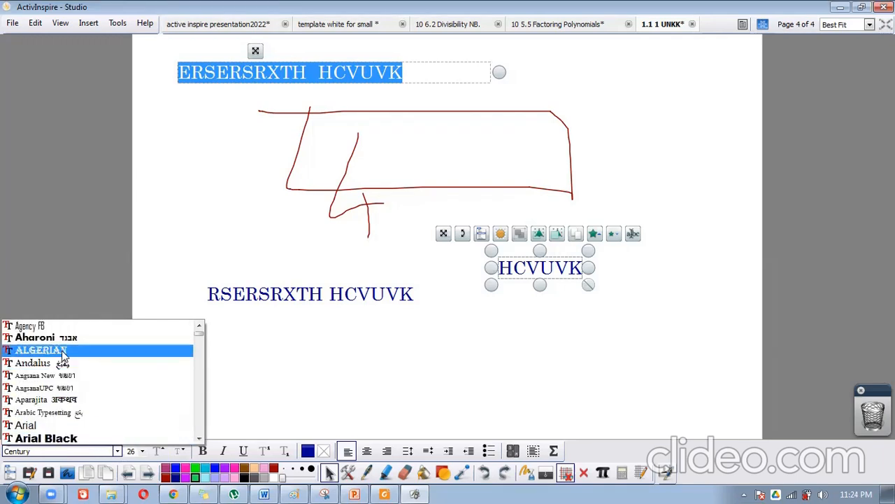
click(69, 425)
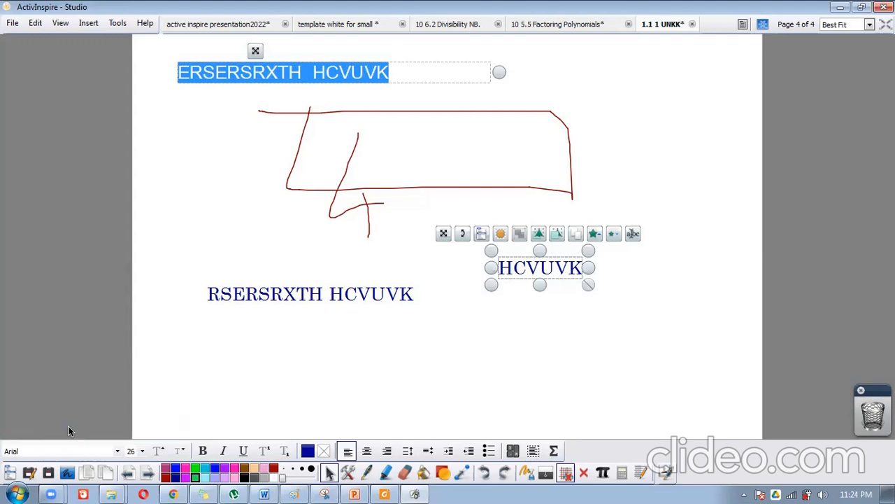
click(307, 449)
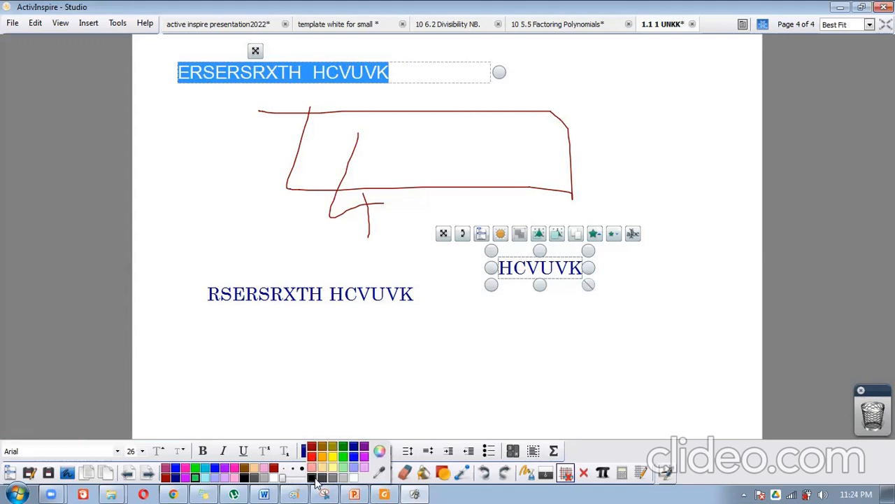
click(312, 478)
click(198, 213)
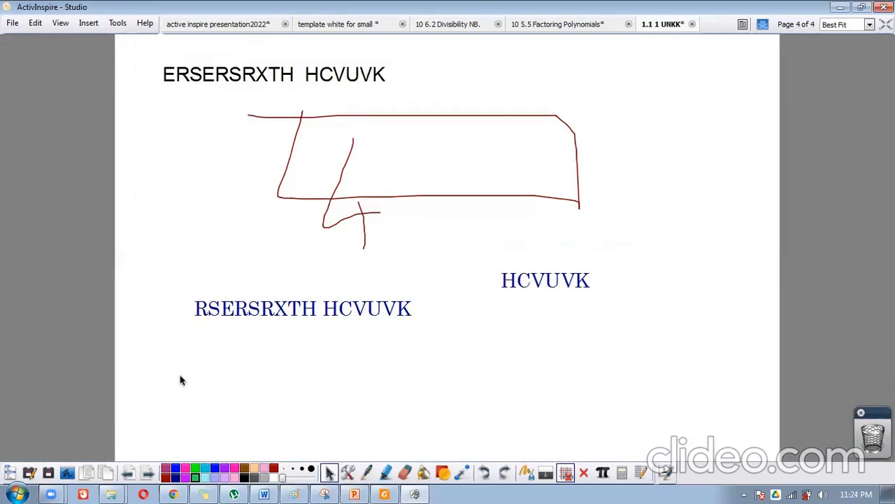
Step: Set the font size of the whole top text to 36
click(201, 82)
drag(389, 72, 160, 176)
click(141, 451)
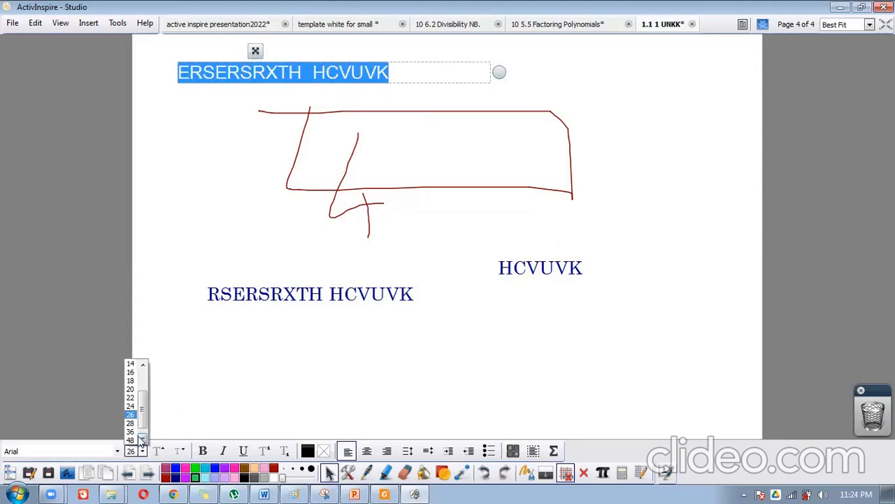
click(133, 430)
click(244, 180)
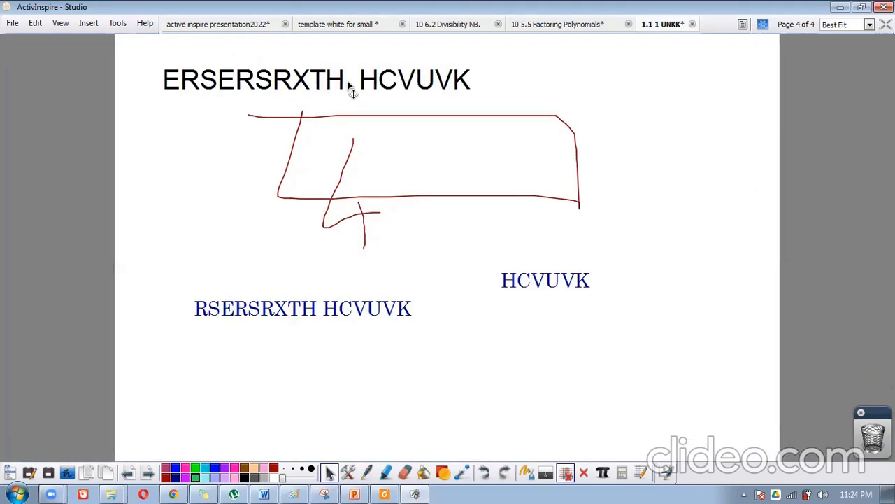
Step: Enlarge the top text object further in steps with Increase Object Size
click(353, 93)
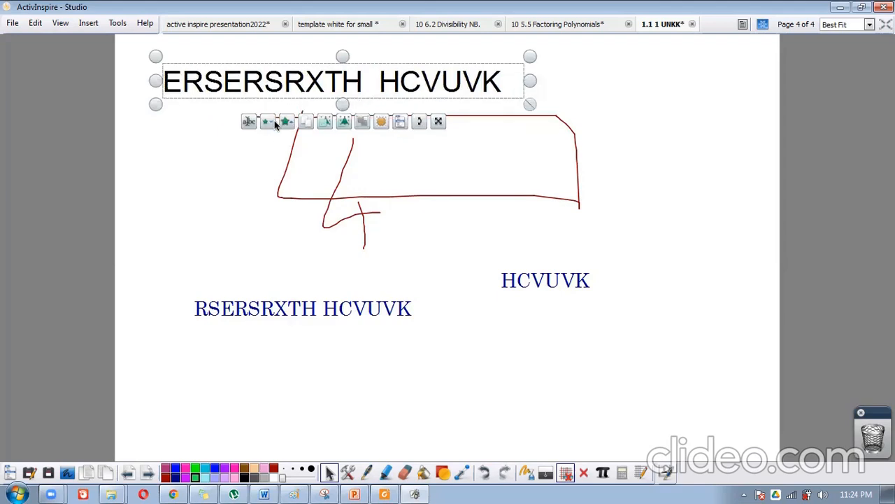
click(286, 123)
click(306, 130)
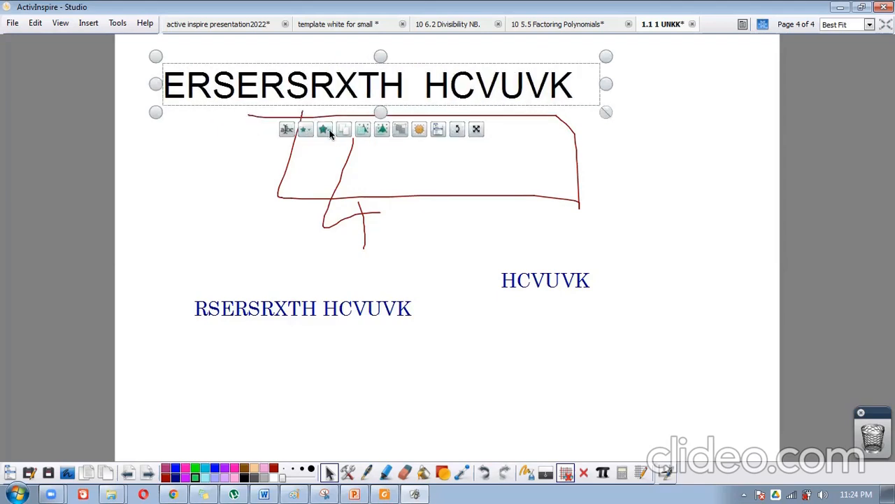
click(330, 134)
click(350, 224)
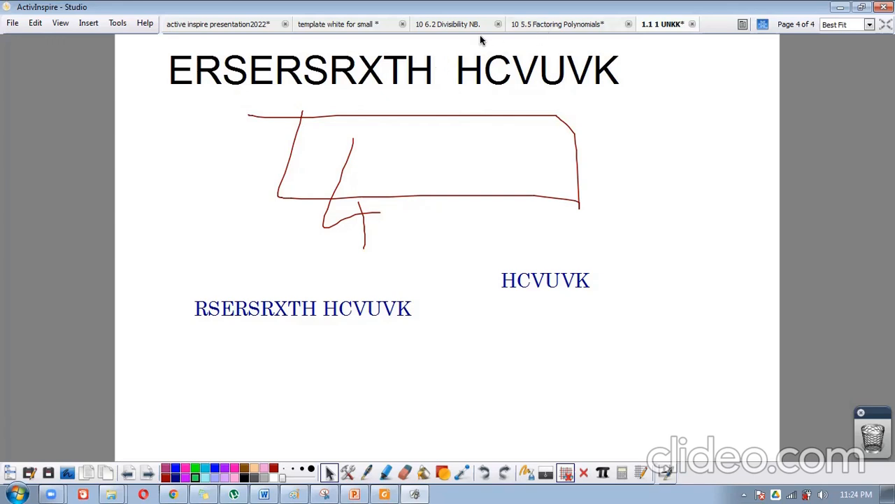
Step: Look at page 2 of the 10 6.2 Divisibility flipchart, where a grey rectangle covers the list of properties
click(442, 25)
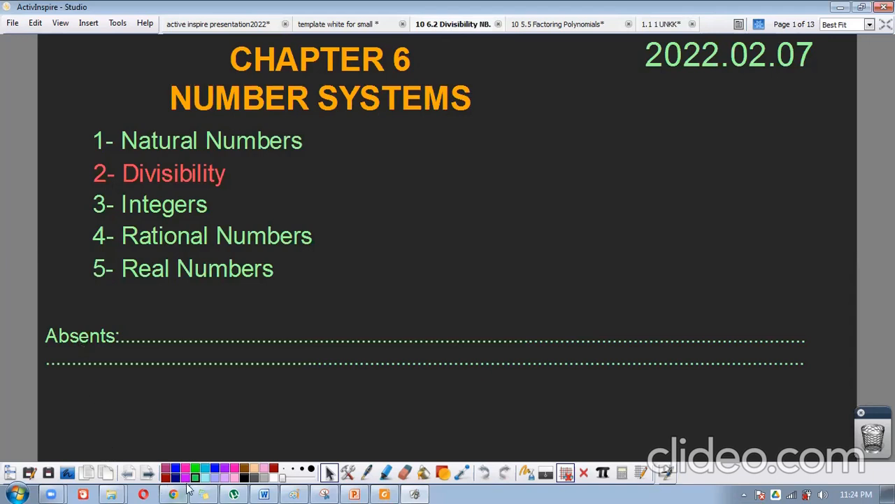
click(150, 473)
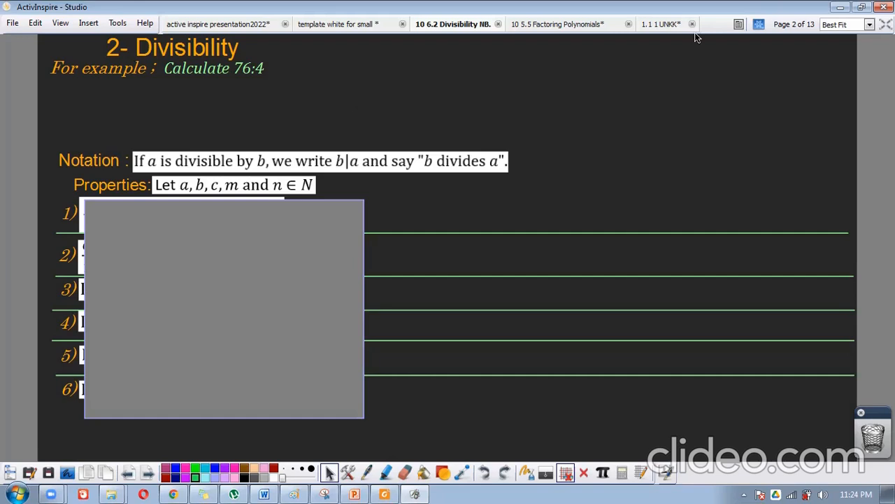
Step: In the 1.1 1 UNKK flipchart, move RSERSRXTH HCVUVK under the heading and arrange four HCVUVK texts in a column below it
click(663, 25)
drag(314, 310, 287, 159)
drag(559, 283, 250, 386)
click(278, 180)
click(273, 250)
click(278, 299)
click(387, 392)
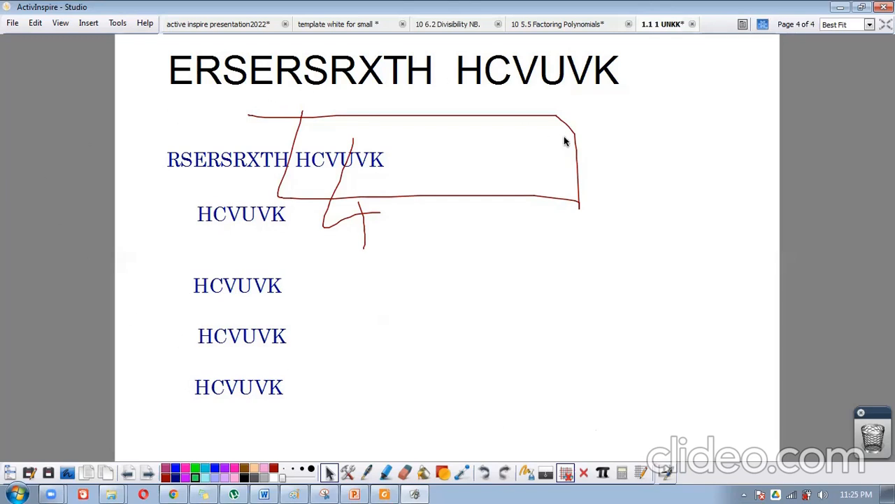
Step: Draw a large orange rectangle with a red outline that covers all the blue texts below the heading
click(444, 473)
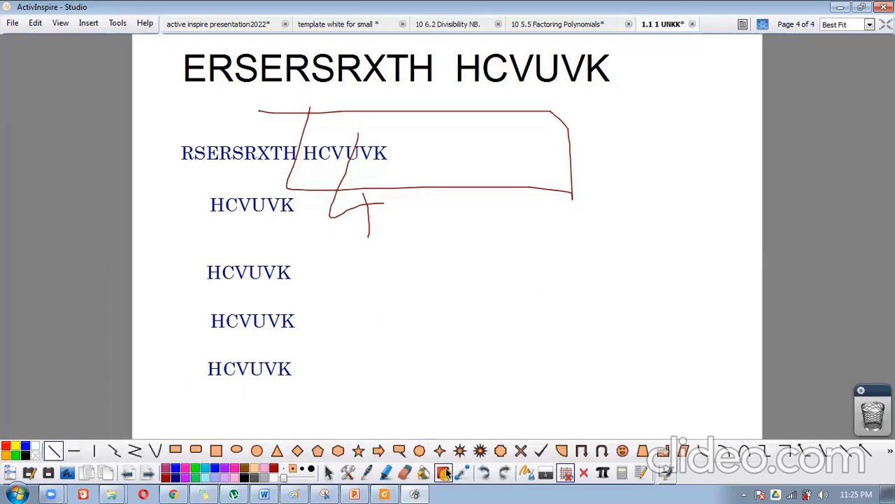
click(175, 450)
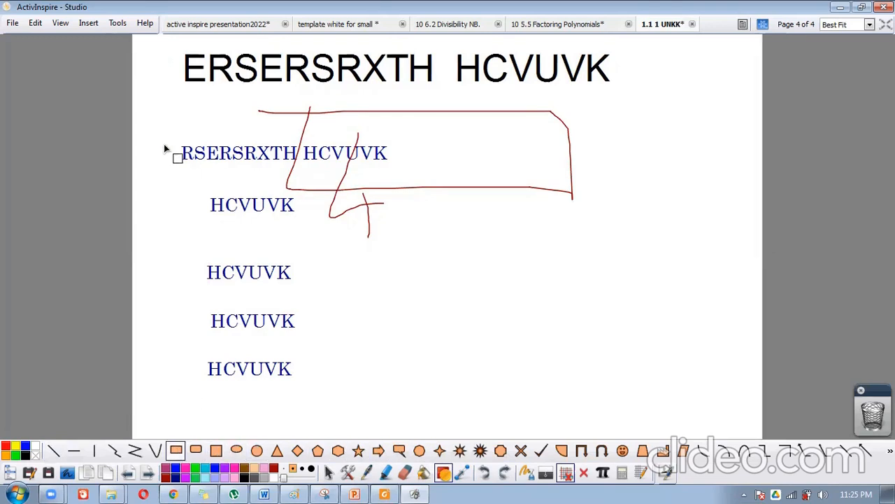
mouse_move(154, 112)
mouse_down()
mouse_move(364, 389)
mouse_move(627, 421)
mouse_up()
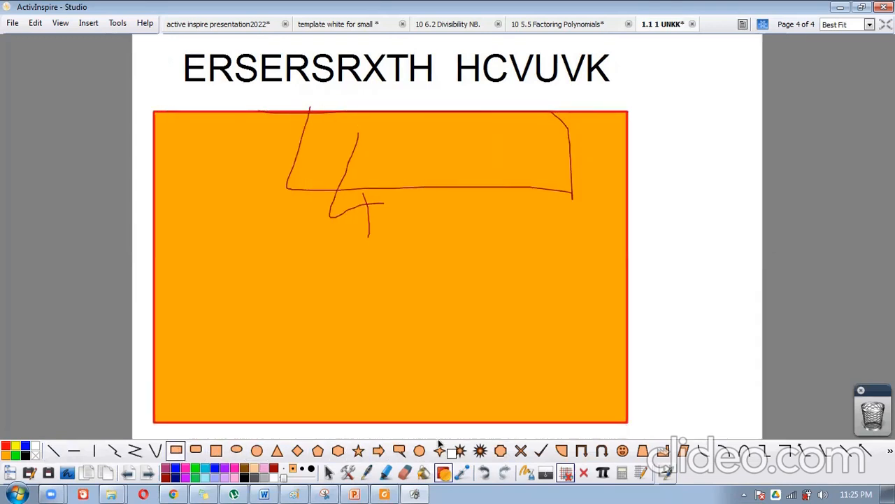
click(328, 474)
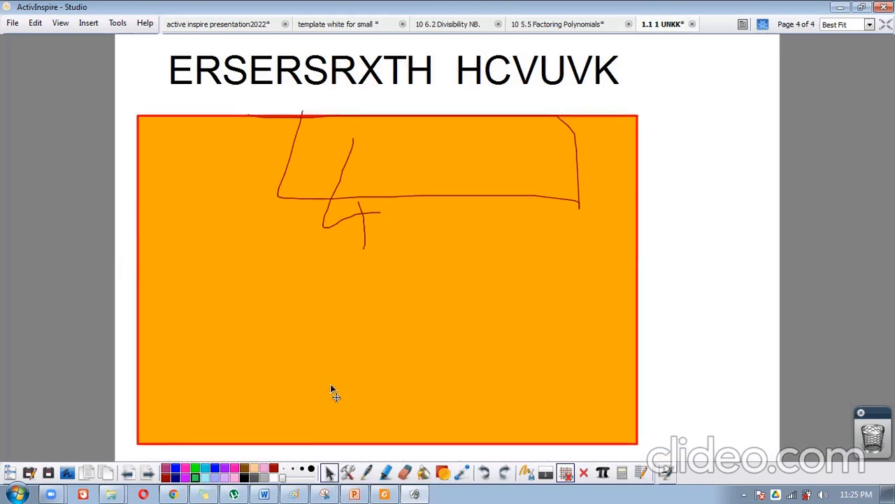
Step: Write short dark red strokes with the Pen beside the orange rectangle on page 4 and on page 3, and return to page 4
click(367, 473)
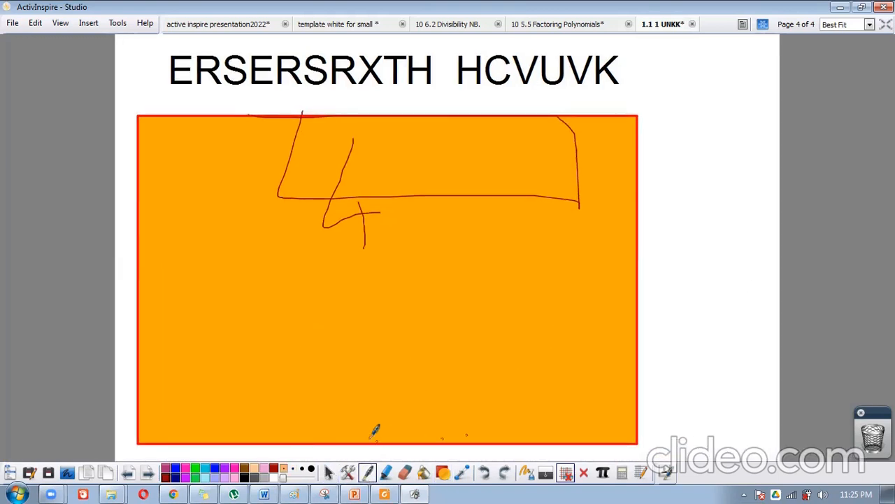
mouse_move(703, 205)
mouse_down()
mouse_move(707, 223)
mouse_move(757, 223)
mouse_up()
drag(692, 256, 751, 269)
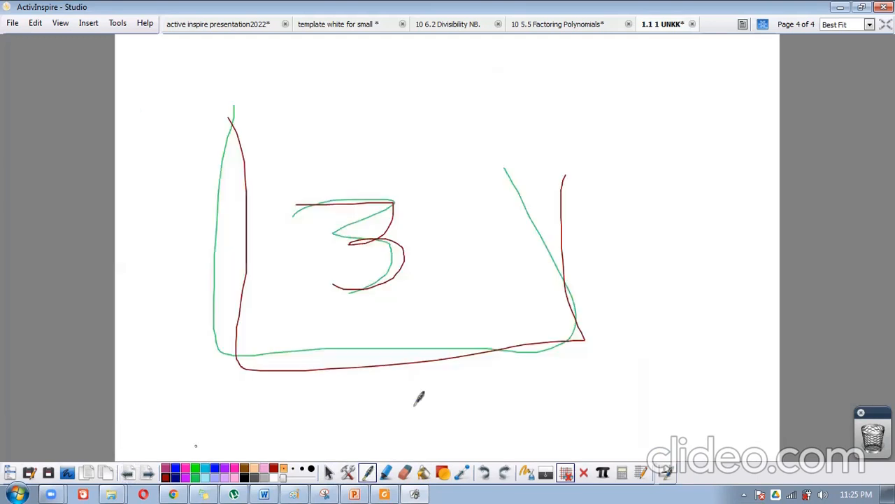
drag(605, 271, 695, 278)
drag(522, 341, 644, 366)
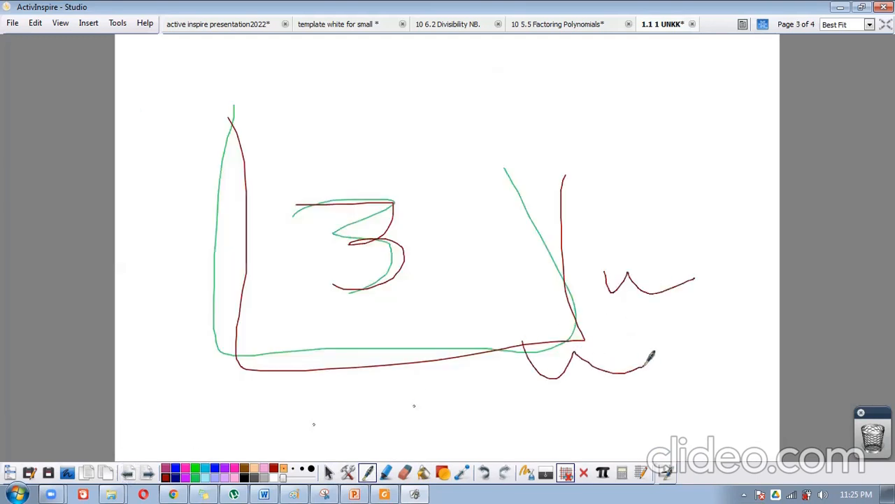
click(147, 473)
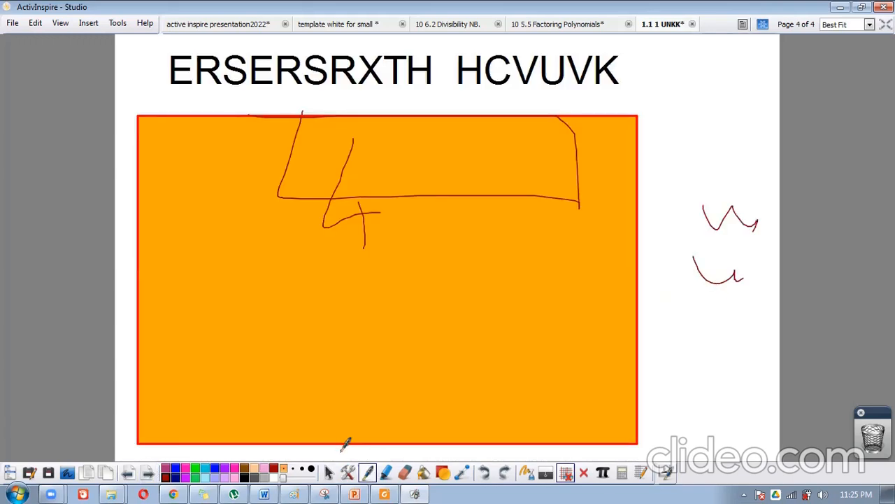
Step: Uncover the blue texts by discarding the orange rectangle in the trash bin, and cover page 4 with the Revealer
click(329, 474)
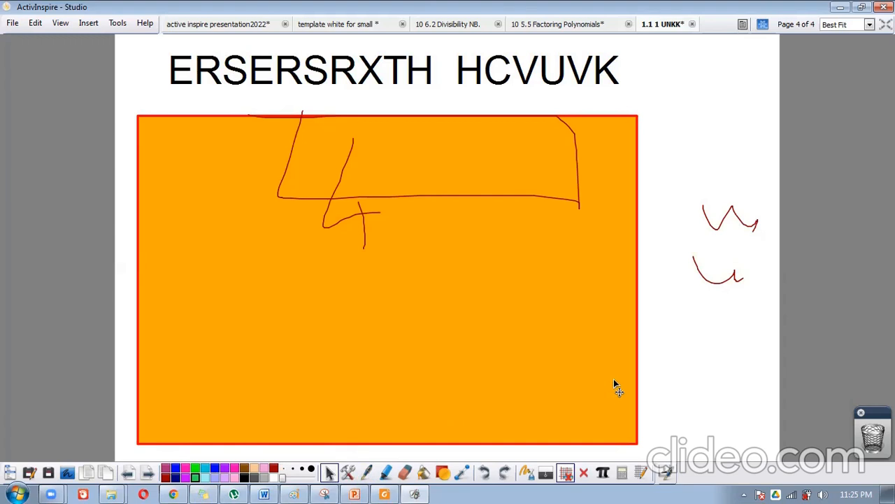
click(627, 150)
click(692, 148)
click(606, 151)
click(704, 132)
click(624, 144)
click(695, 132)
click(617, 150)
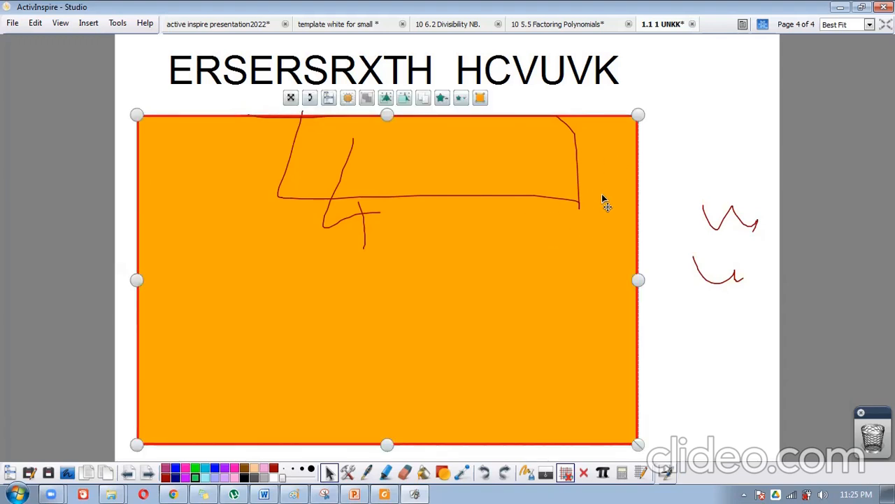
drag(602, 197, 605, 264)
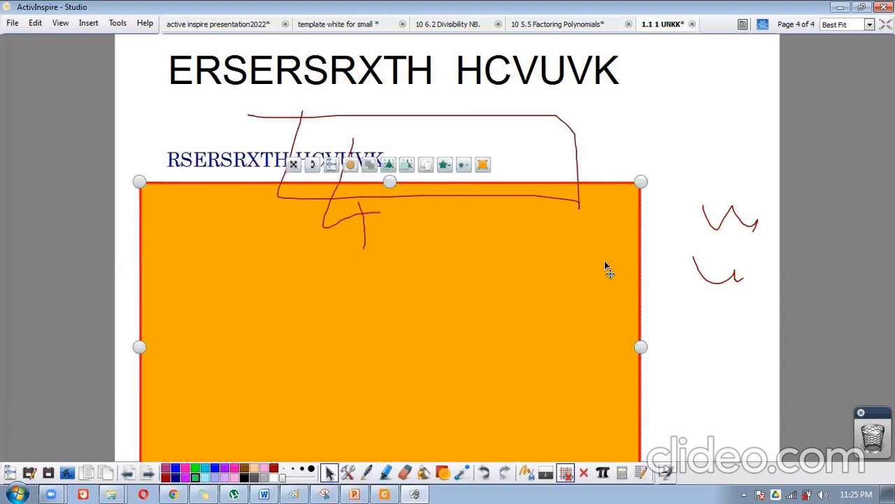
drag(603, 259, 873, 430)
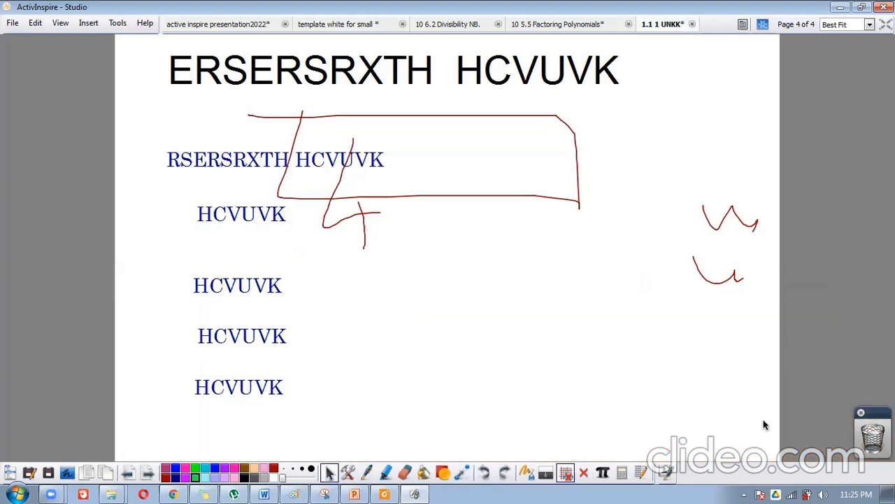
click(548, 475)
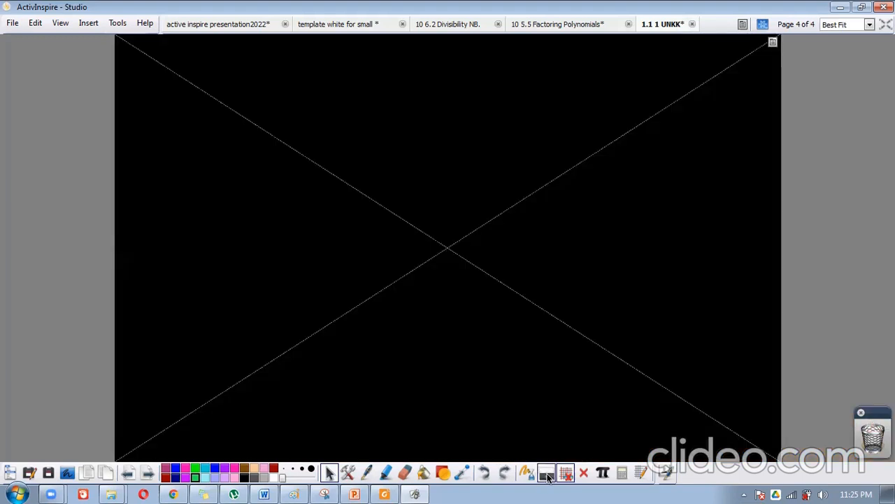
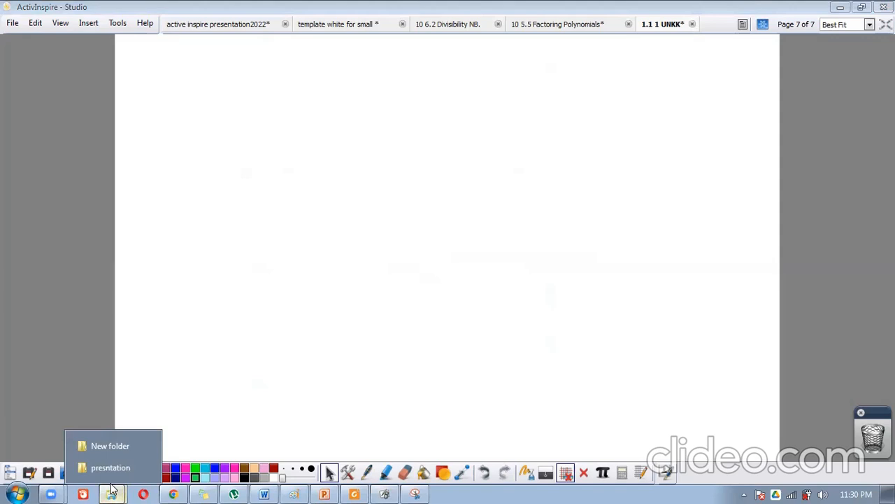
Step: Switch to the presntation folder and copy the video file "active inspire presentation human eye"
click(110, 475)
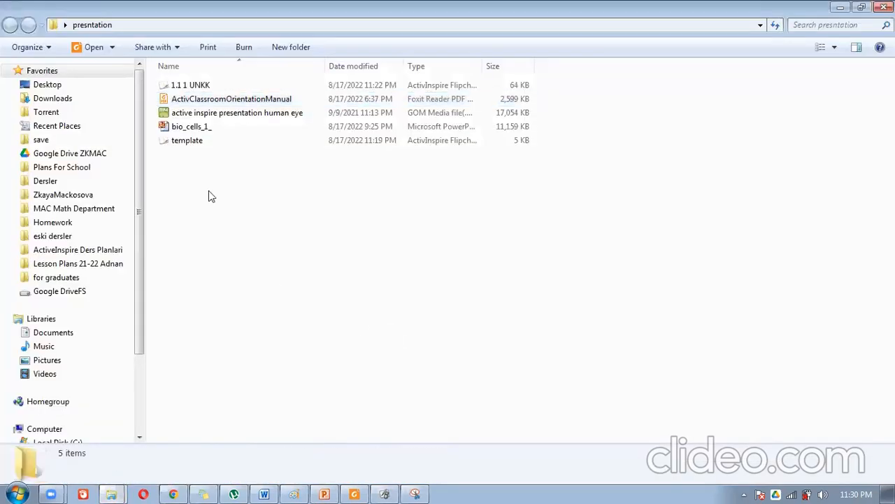
click(177, 116)
right_click(174, 118)
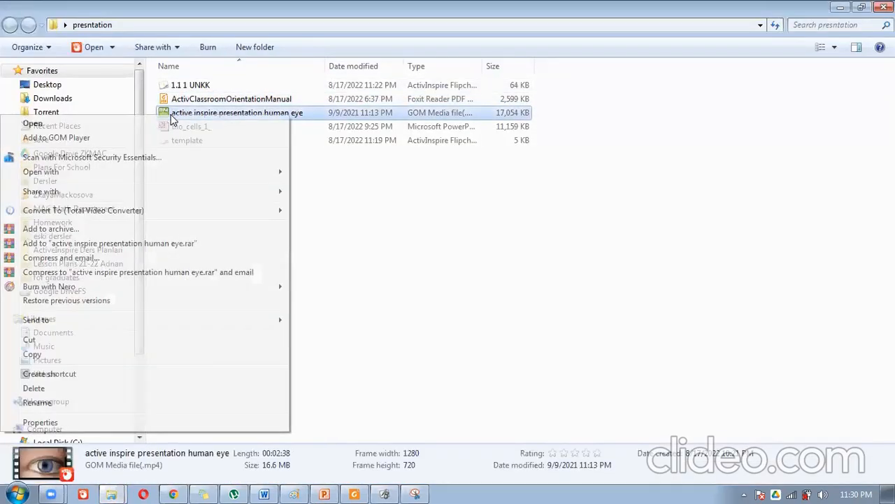
click(44, 351)
Step: Switch back to ActivInspire and paste the copied video onto the empty page 7 of the 1.1 1 UNKK flipchart
click(384, 494)
right_click(319, 350)
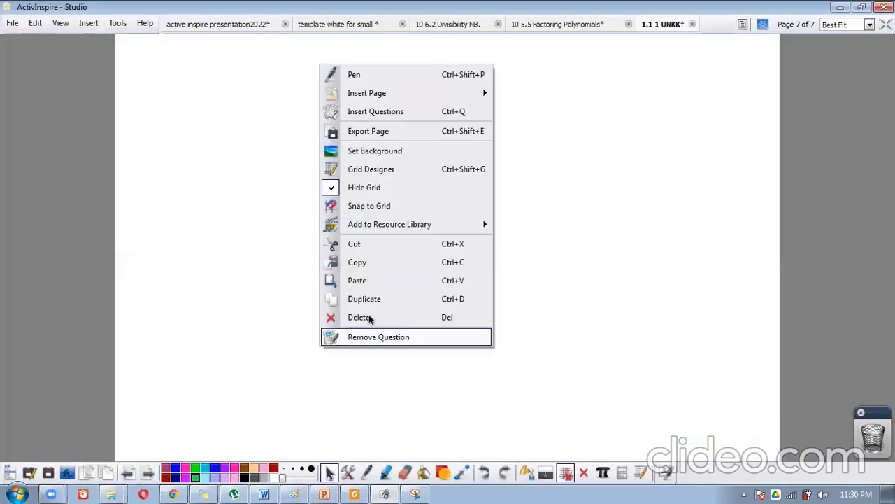
click(358, 282)
click(363, 170)
drag(391, 224, 698, 323)
click(698, 323)
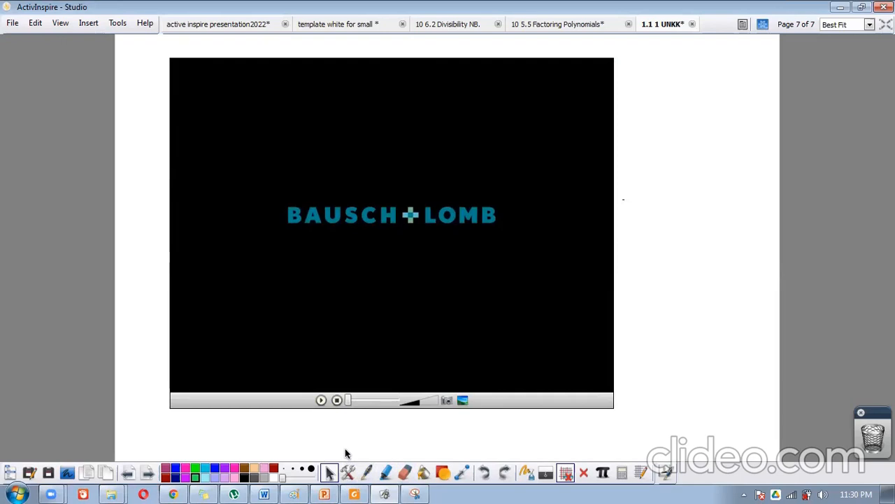
Step: Leave page 7 and return to it, and scribble over the playing video with the Pen
click(127, 472)
click(147, 473)
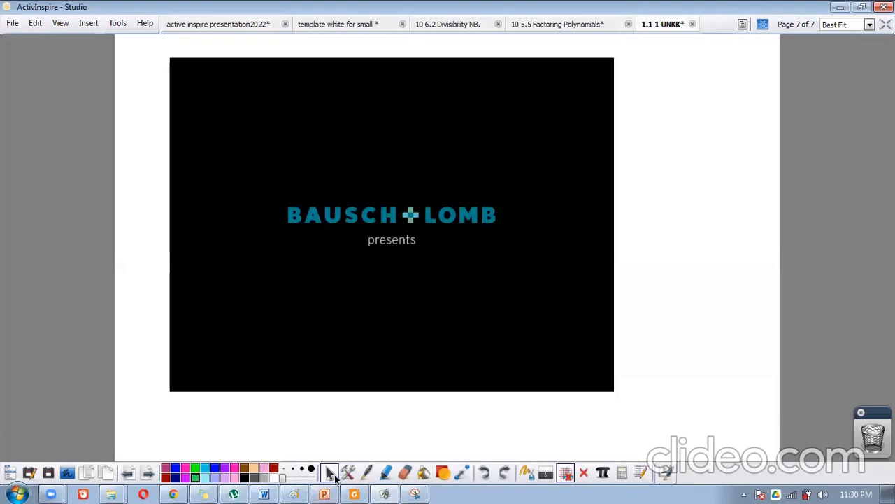
click(367, 473)
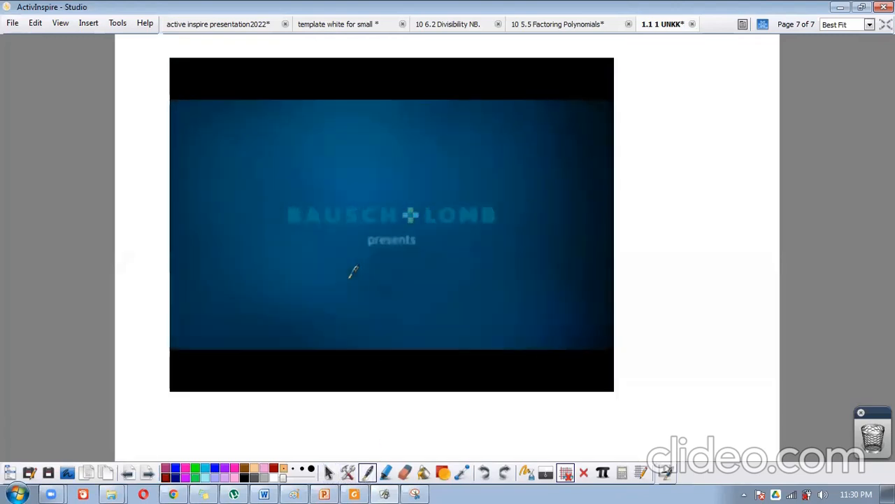
mouse_move(306, 364)
mouse_down()
mouse_move(324, 395)
mouse_move(397, 373)
mouse_up()
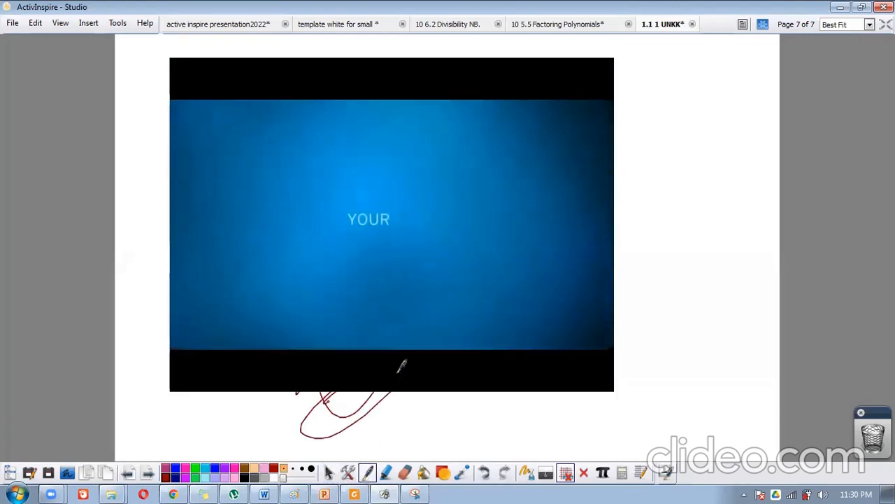
click(329, 472)
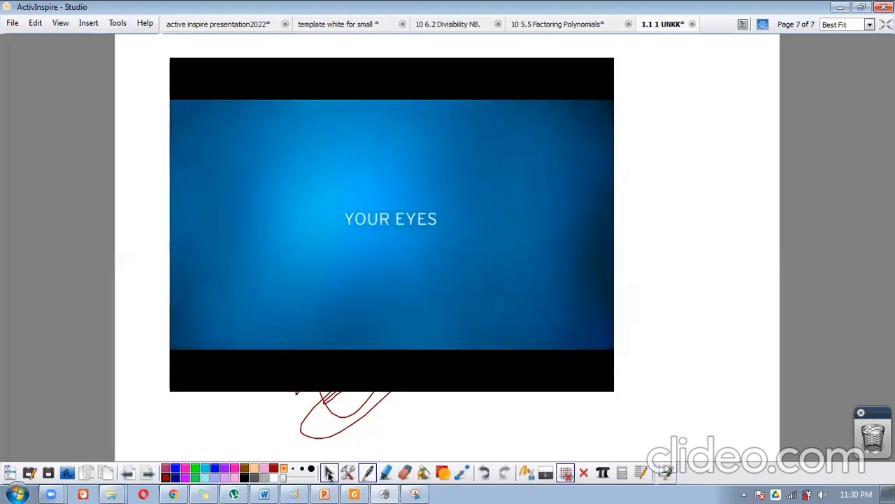
Step: Select the video on page 7, pause it and stop its playback
click(414, 256)
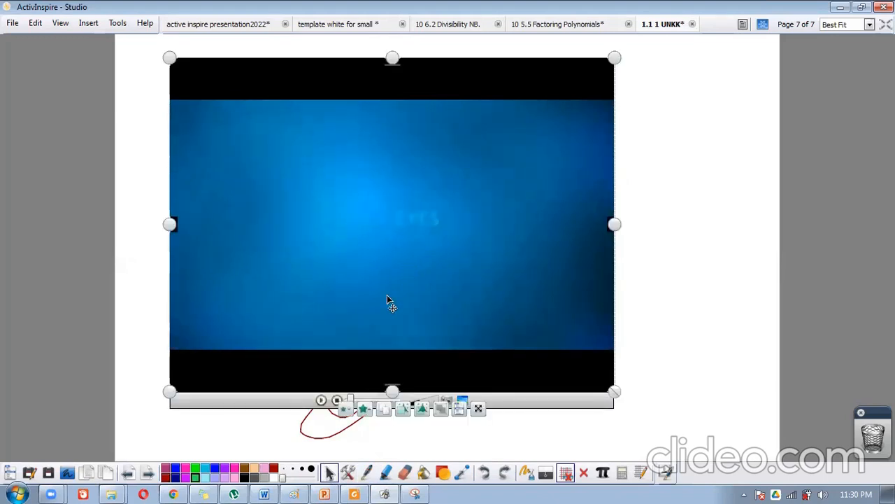
click(321, 401)
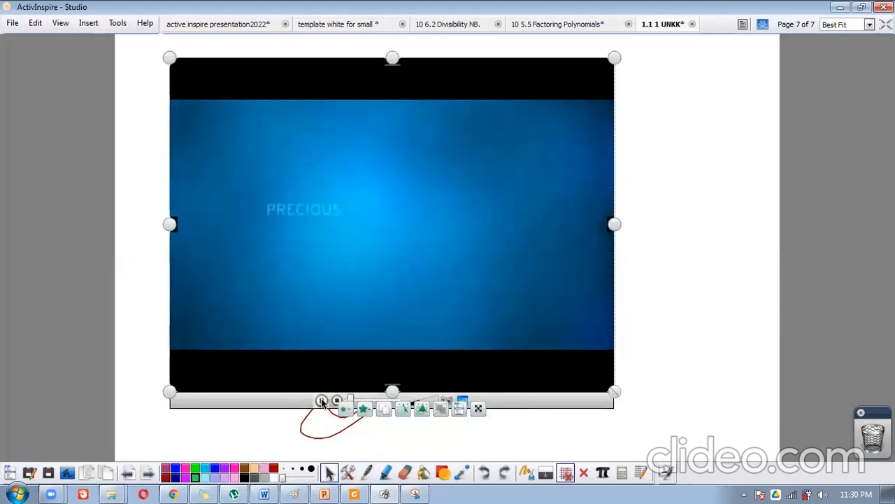
click(336, 401)
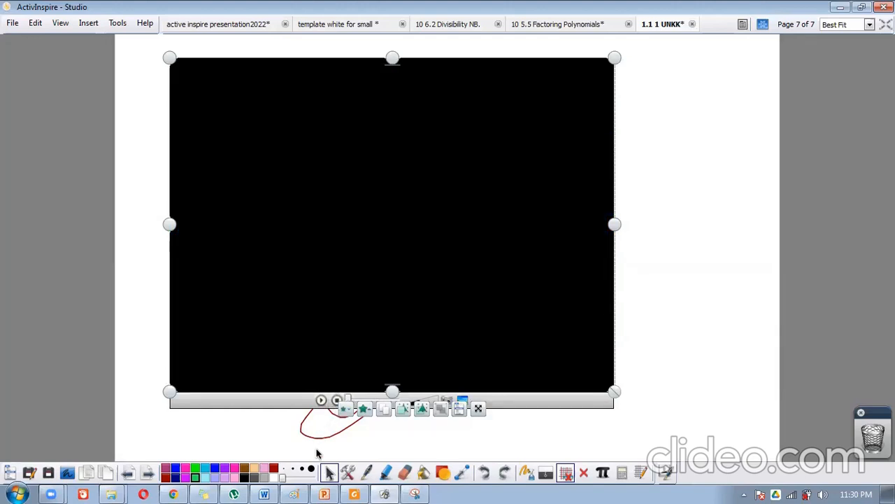
click(460, 410)
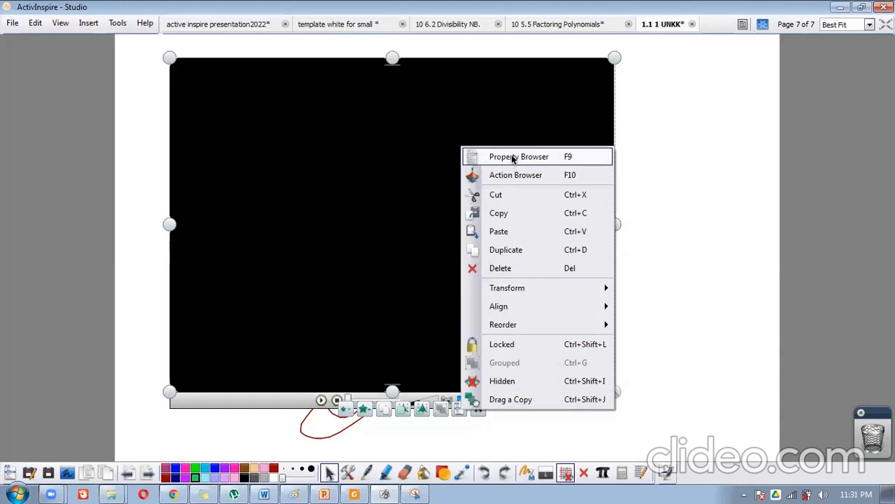
click(667, 350)
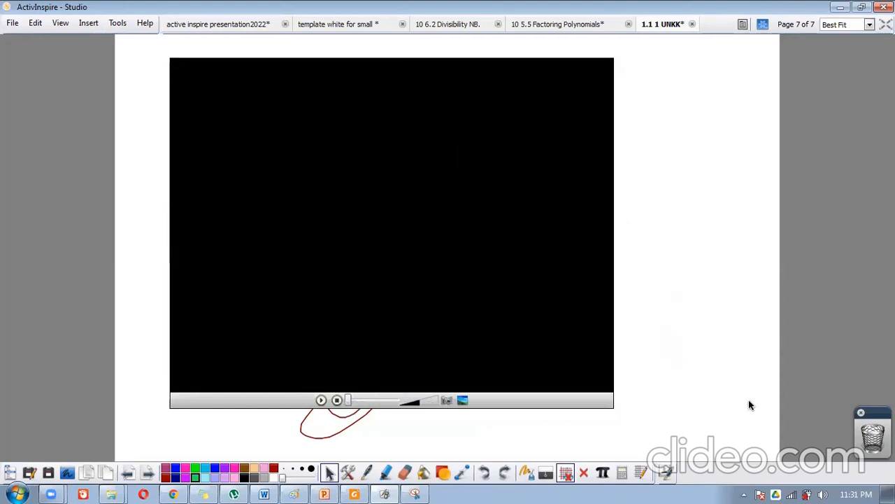
Step: Pause the video and set its Autoplay property to False in the Property Browser
click(409, 248)
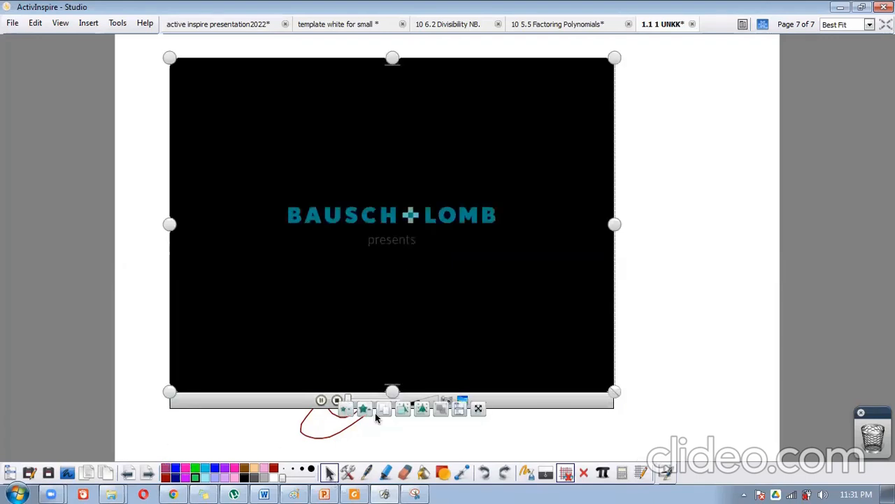
click(459, 409)
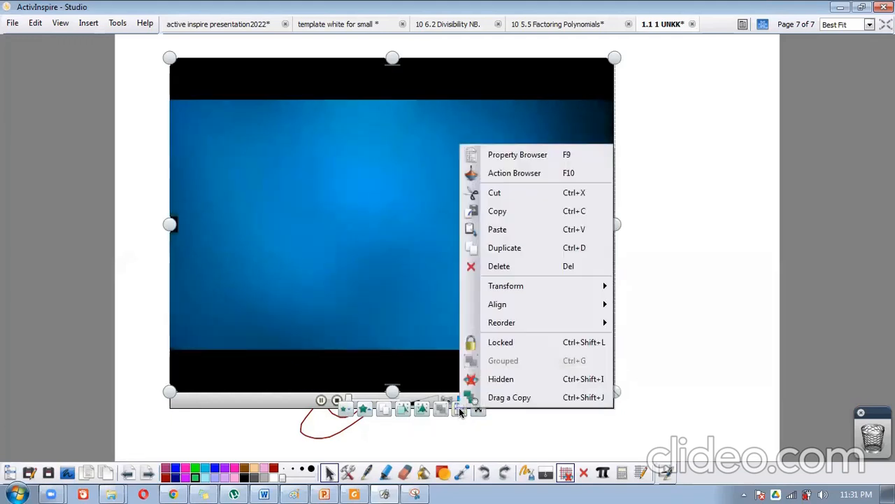
click(530, 156)
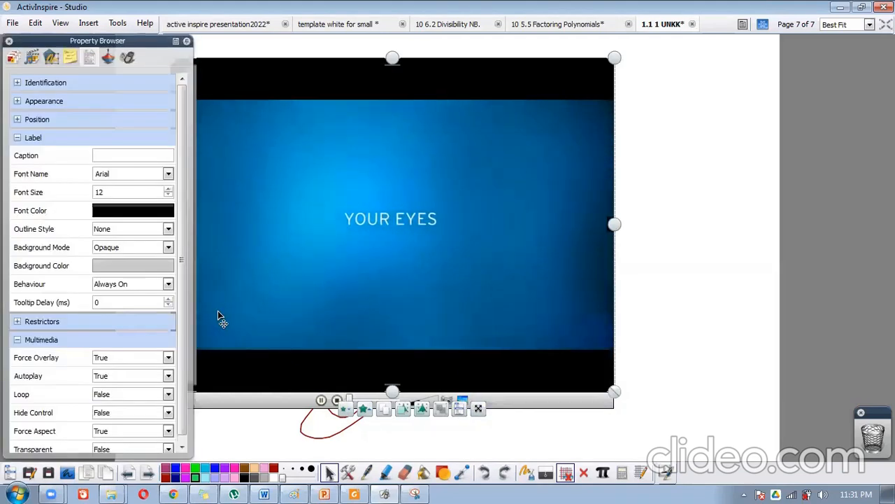
click(321, 401)
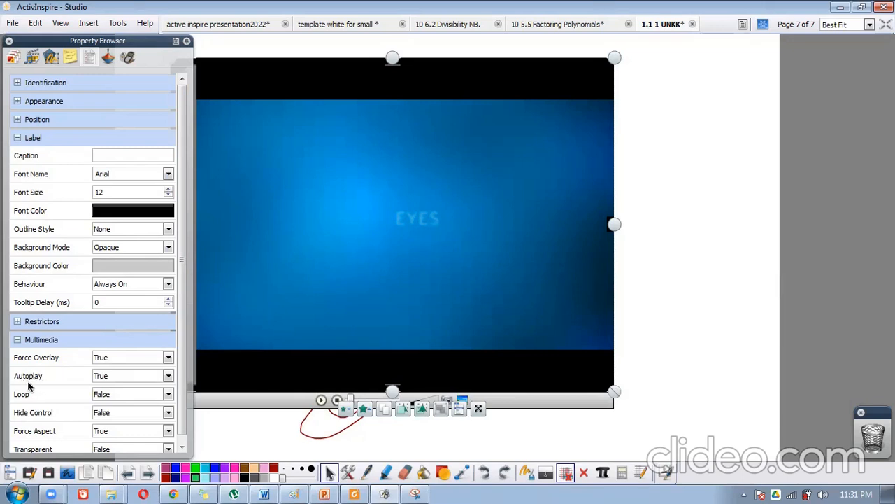
click(169, 376)
click(123, 396)
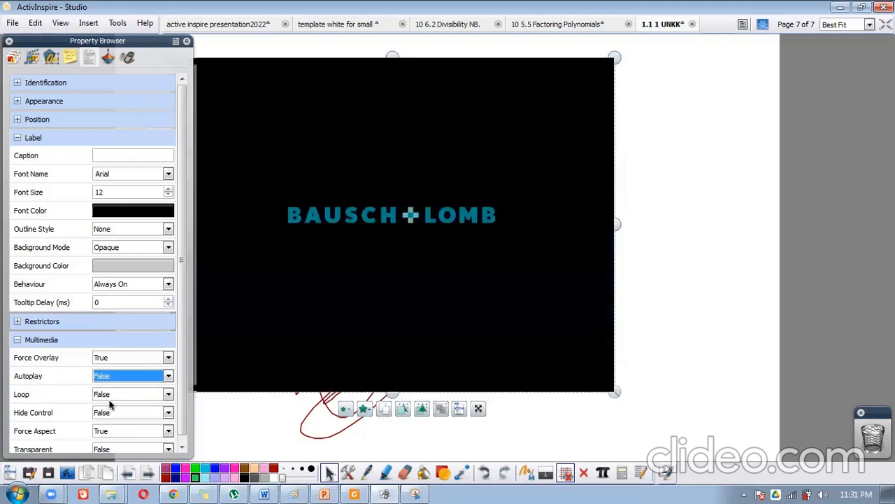
click(10, 42)
click(151, 371)
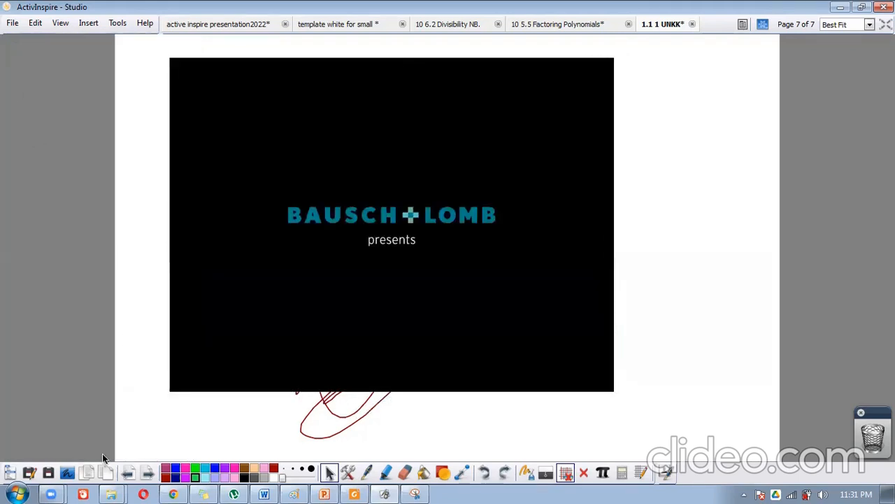
Step: Reload page 7 by switching pages to check the autoplay setting, and clear the pen annotations from the video
click(128, 477)
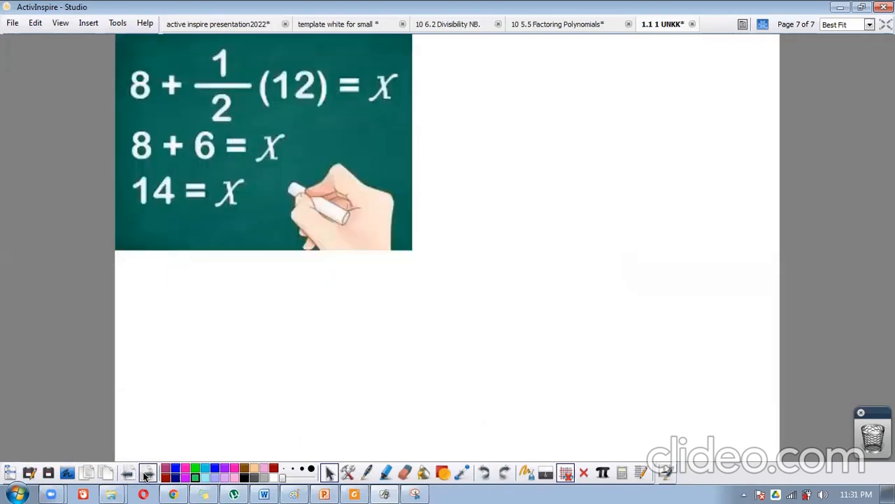
click(147, 474)
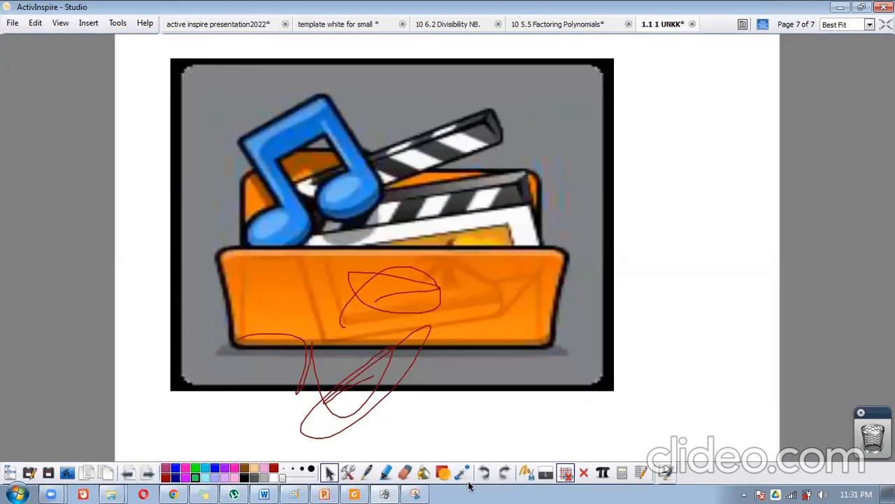
click(527, 473)
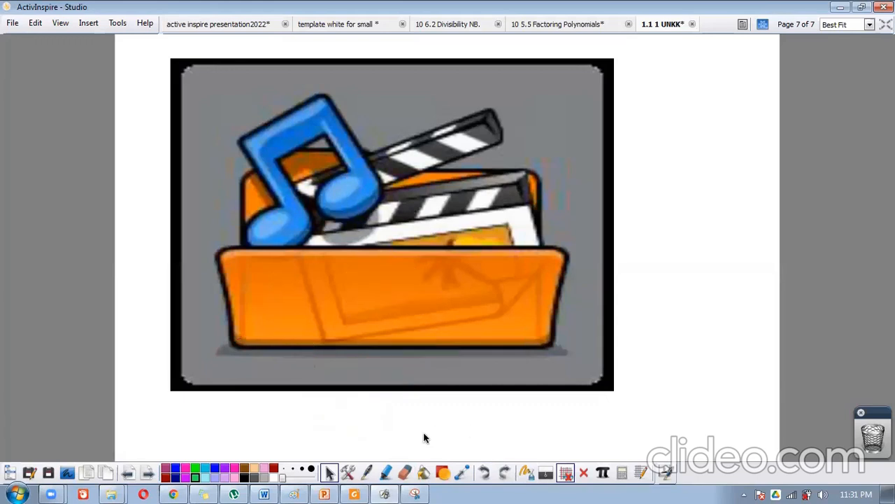
Step: Start the video on page 7 manually, pause it and resume playback
click(398, 247)
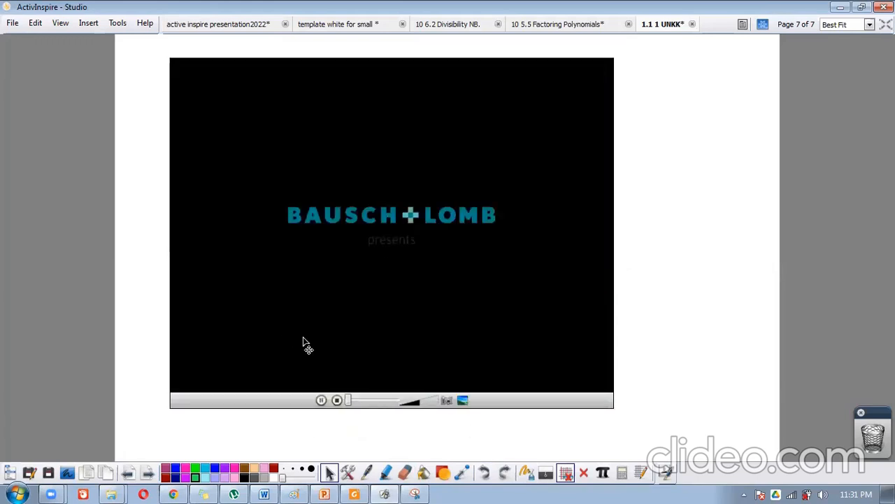
click(321, 401)
click(369, 474)
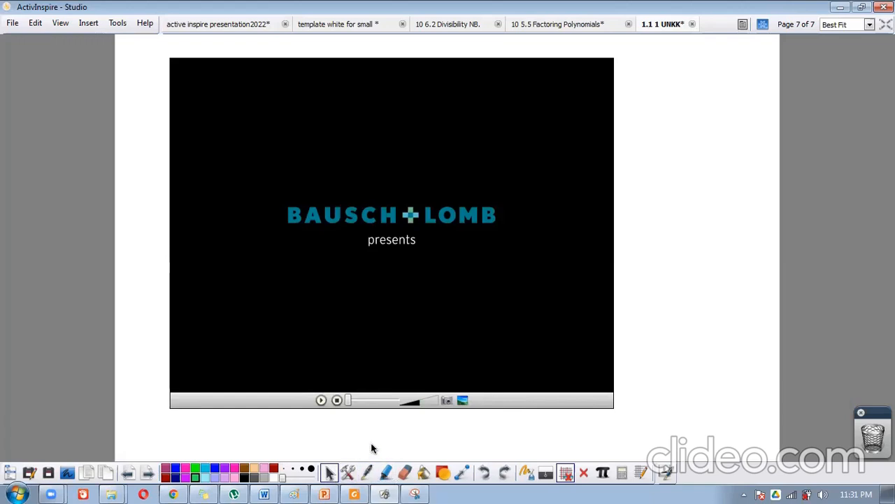
click(409, 316)
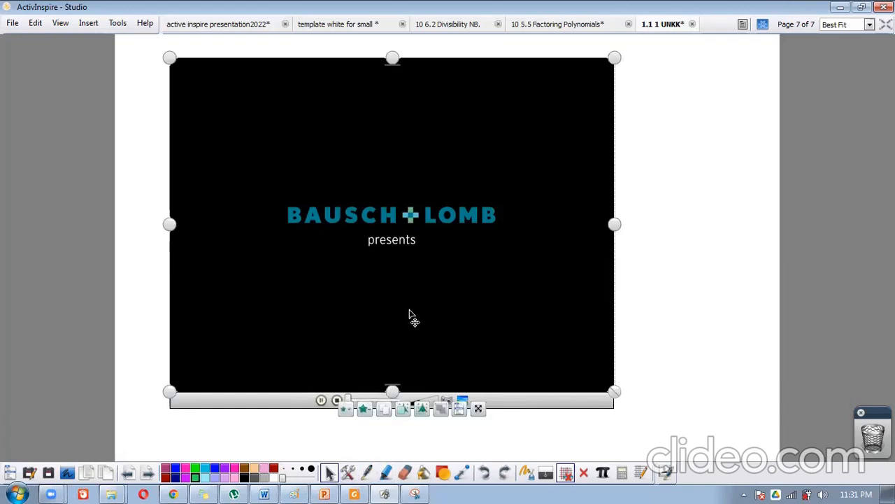
Step: Set the video's Autoplay property to True in the Property Browser and close the browser
click(459, 414)
click(524, 155)
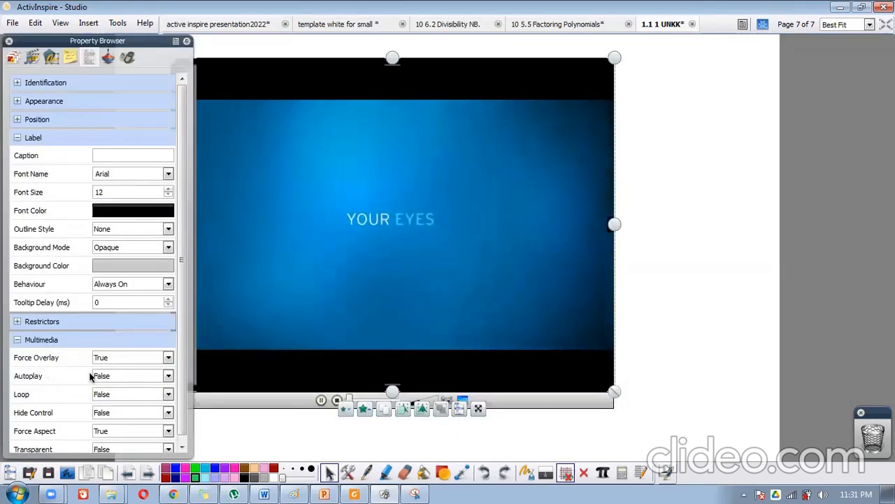
click(167, 377)
click(120, 387)
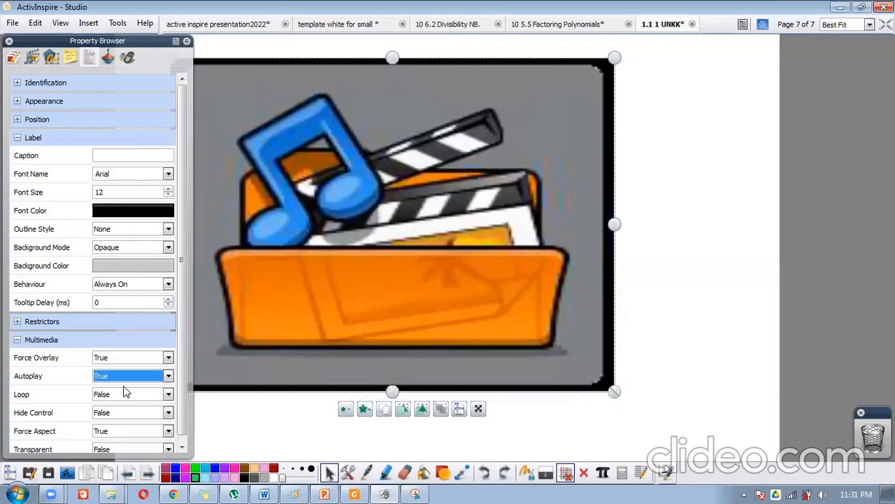
click(8, 42)
click(144, 435)
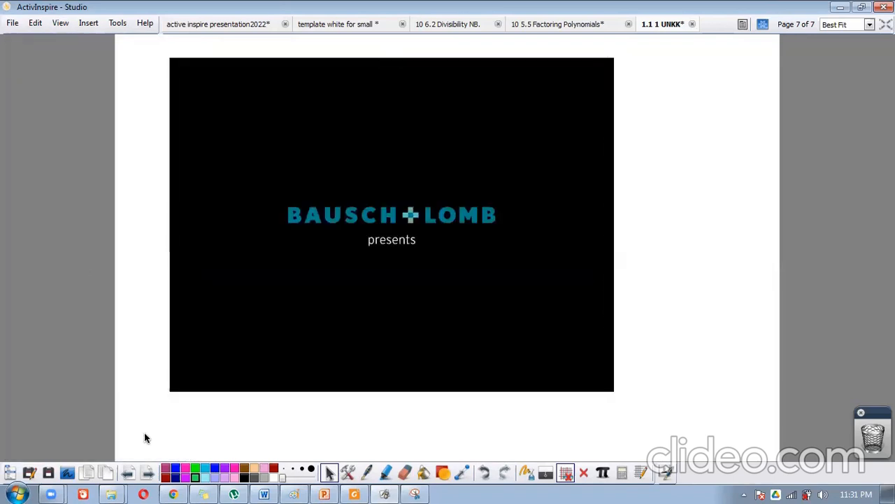
Step: Go back to page 6 and return to page 7 to check the video's autoplay, and stop its playback
click(129, 472)
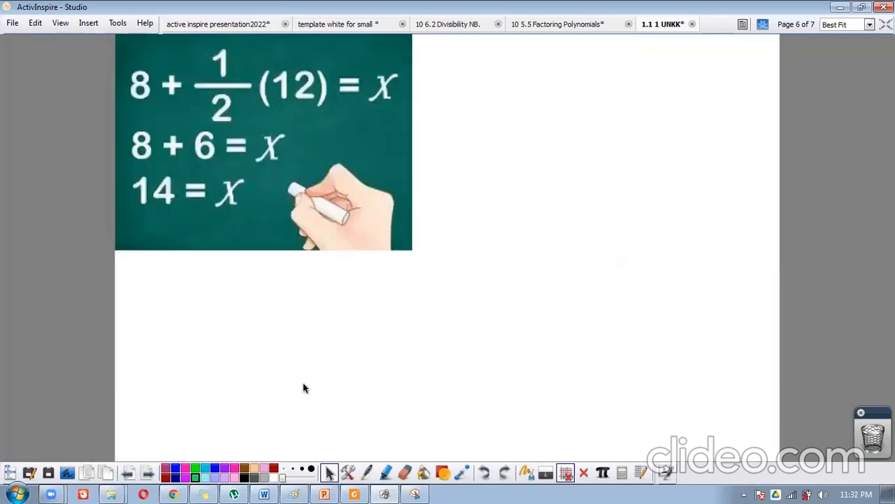
click(148, 475)
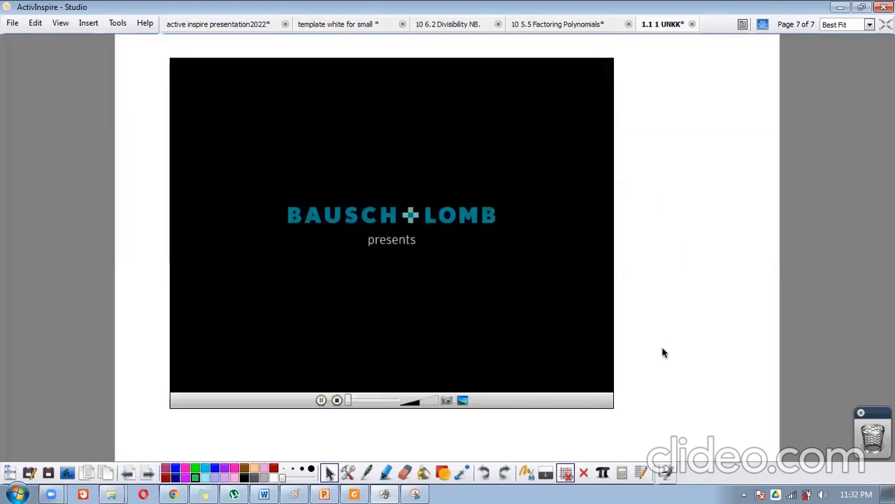
click(336, 402)
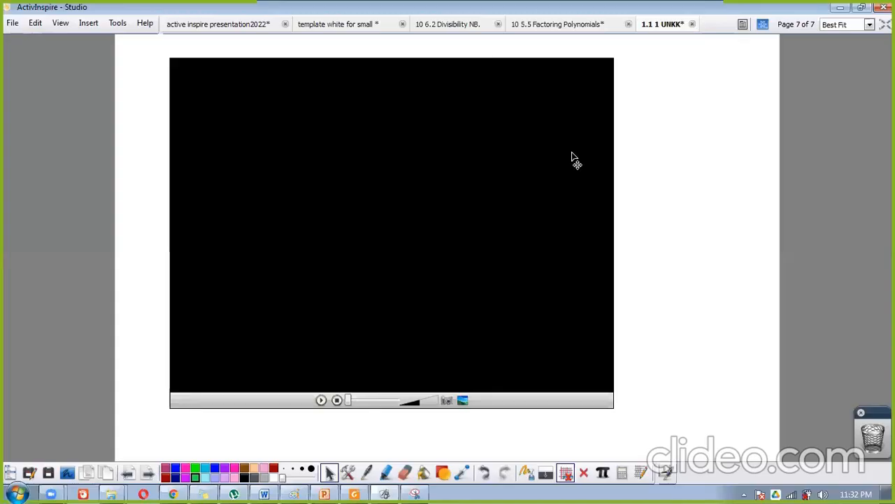
Step: Add page 8 and draw a rectangle and a square with orange fill and red outline on it
click(149, 474)
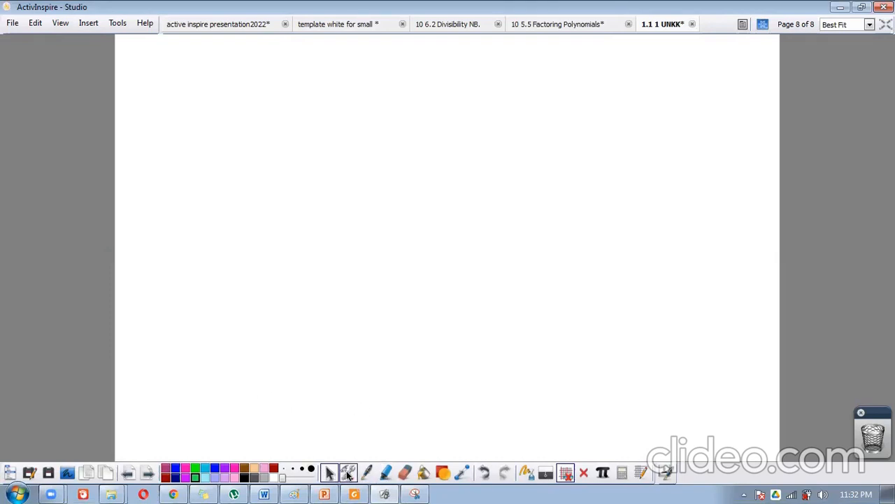
click(442, 473)
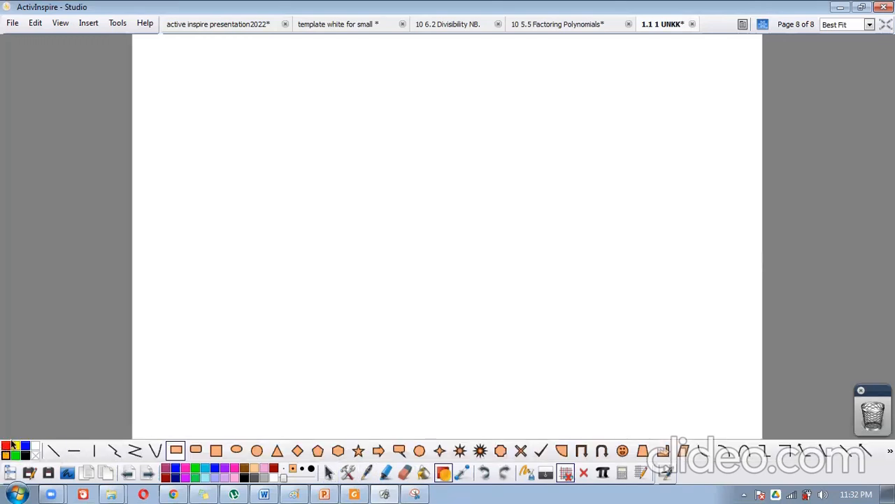
mouse_move(157, 154)
mouse_down()
mouse_move(218, 240)
mouse_move(261, 266)
mouse_up()
click(217, 450)
mouse_move(310, 128)
mouse_down()
mouse_move(419, 240)
mouse_move(376, 210)
mouse_move(453, 268)
mouse_move(251, 155)
mouse_move(418, 240)
mouse_move(422, 225)
mouse_move(421, 238)
mouse_up()
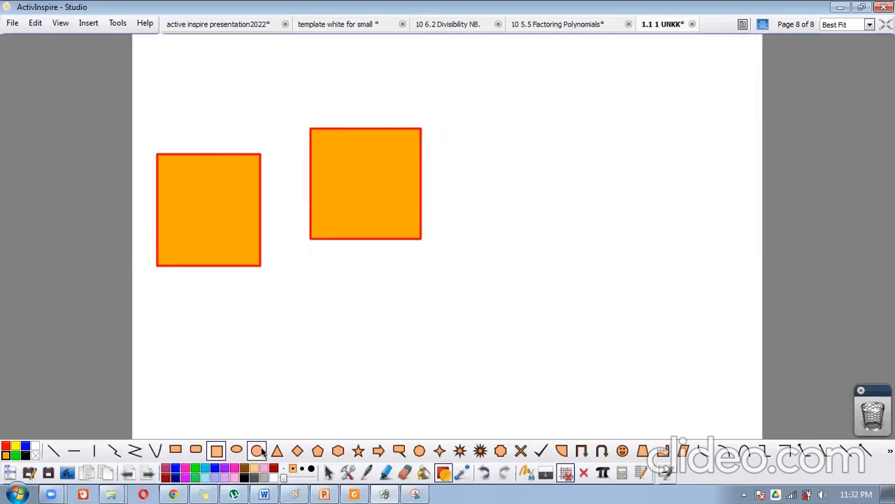
Step: Draw an orange ellipse and an orange circle below the squares on page 8
click(237, 451)
mouse_move(294, 279)
mouse_down()
mouse_move(312, 307)
mouse_move(376, 342)
mouse_up()
drag(418, 275, 501, 374)
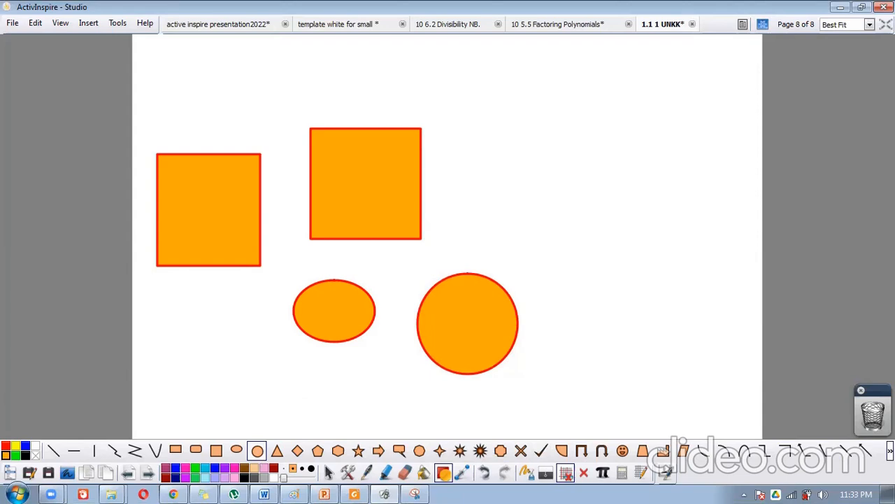
Step: Draw a horizontal red double-headed arrow line beside the upper square and leave the drawing tools
click(890, 451)
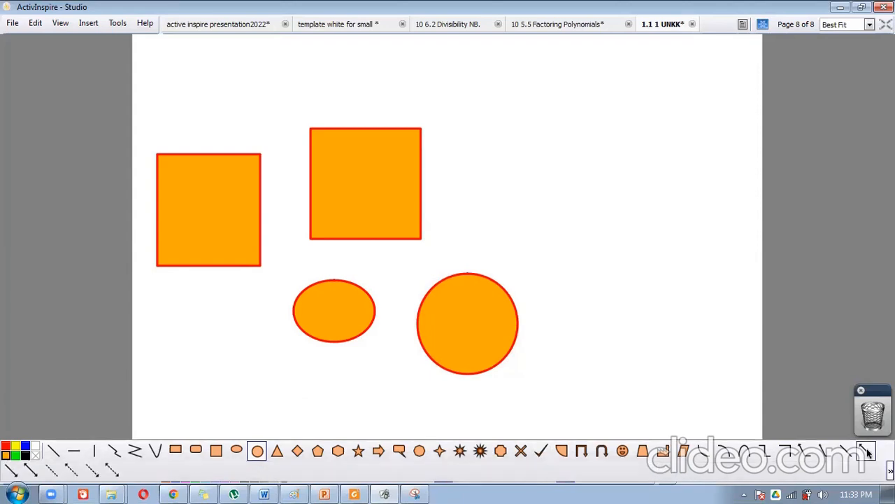
click(32, 474)
mouse_move(470, 169)
mouse_down()
mouse_move(660, 150)
mouse_move(665, 162)
mouse_move(664, 107)
mouse_move(681, 209)
mouse_move(596, 337)
mouse_move(681, 119)
mouse_move(681, 172)
mouse_move(693, 170)
mouse_up()
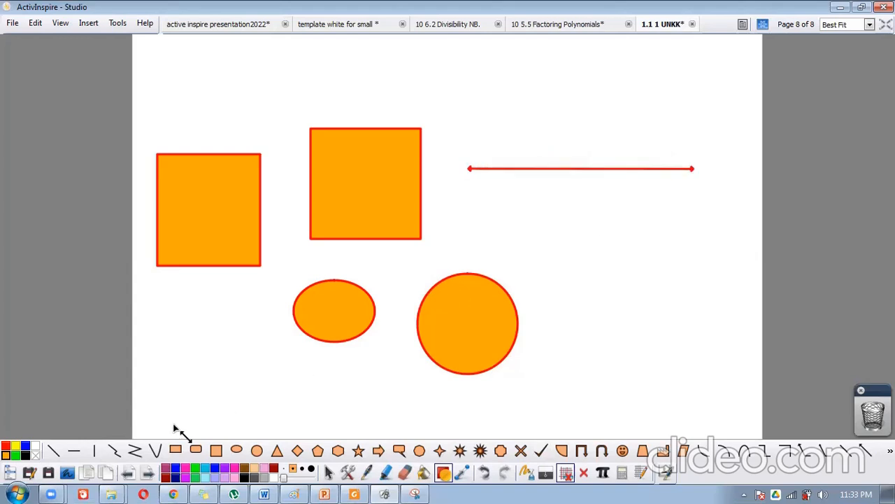
click(328, 473)
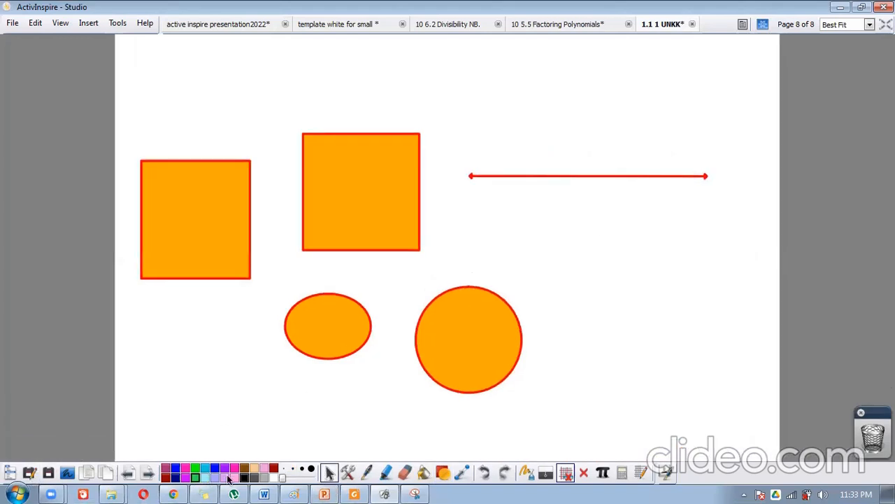
click(460, 477)
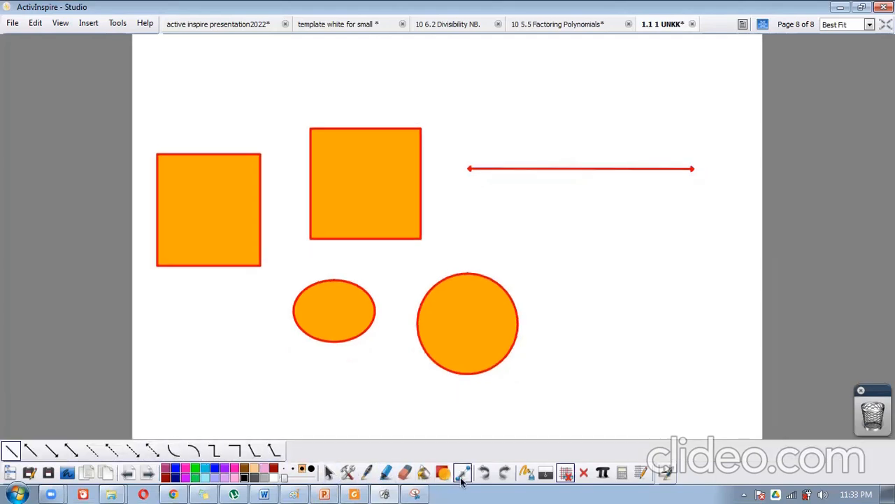
click(327, 473)
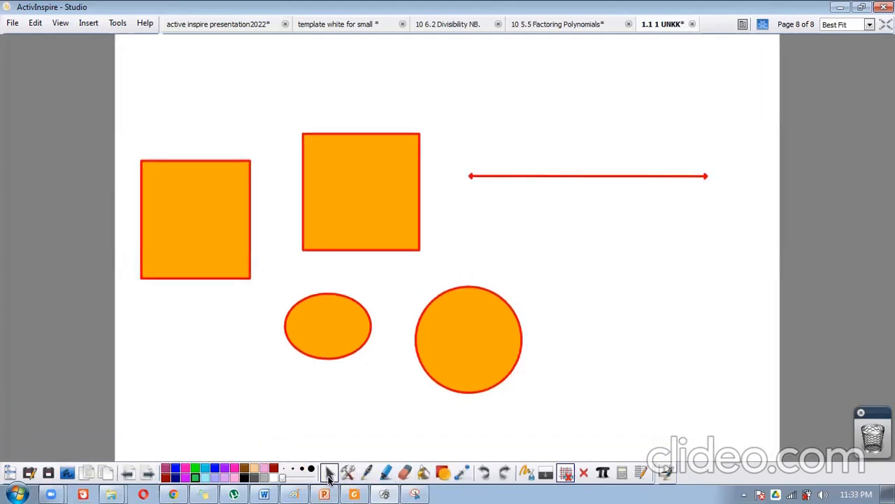
Step: Draw a short horizontal red line under the arrow line, duplicate it and place the copy below the original
click(443, 474)
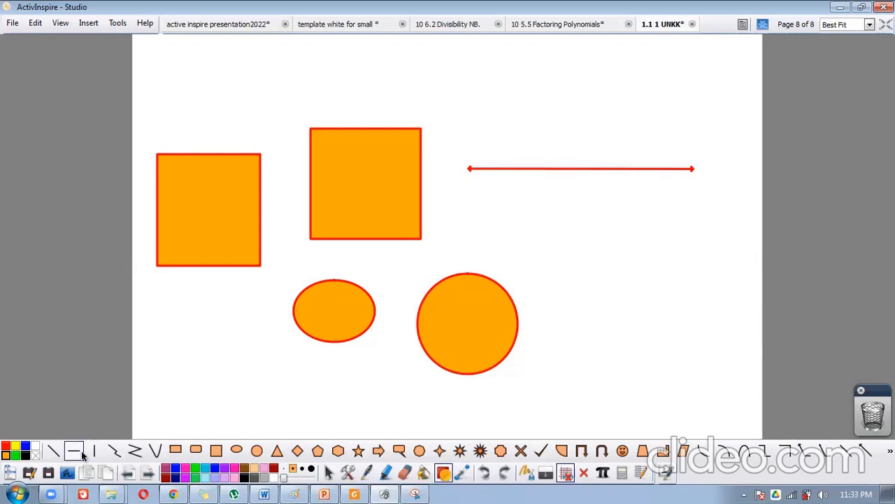
drag(589, 222, 707, 222)
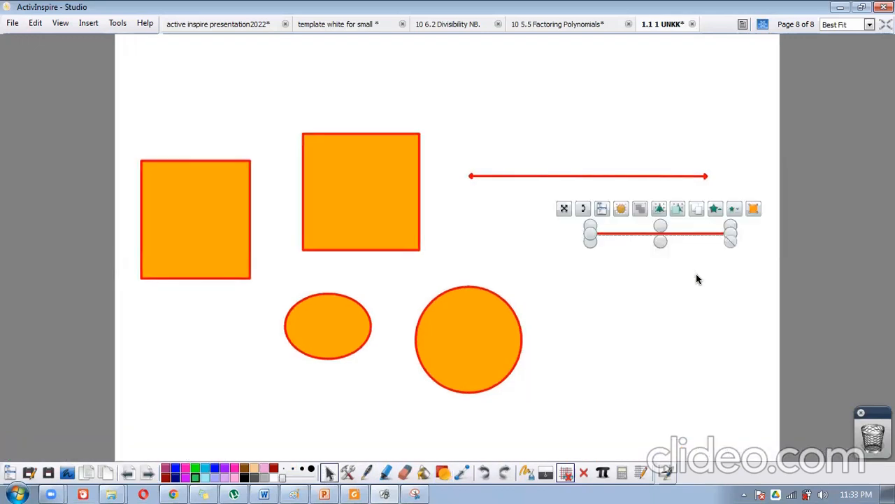
click(698, 208)
drag(570, 222, 546, 275)
click(585, 358)
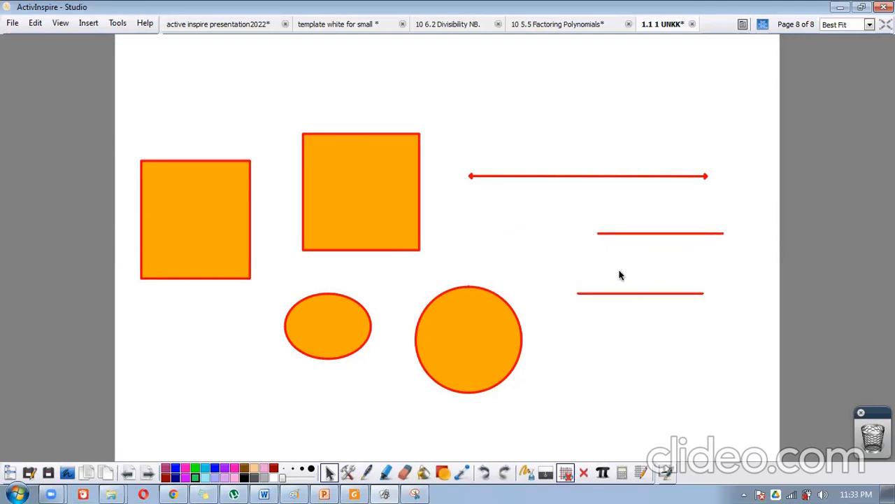
Step: Join both ends of the lower red line to the upper red line with straight black connectors
click(442, 471)
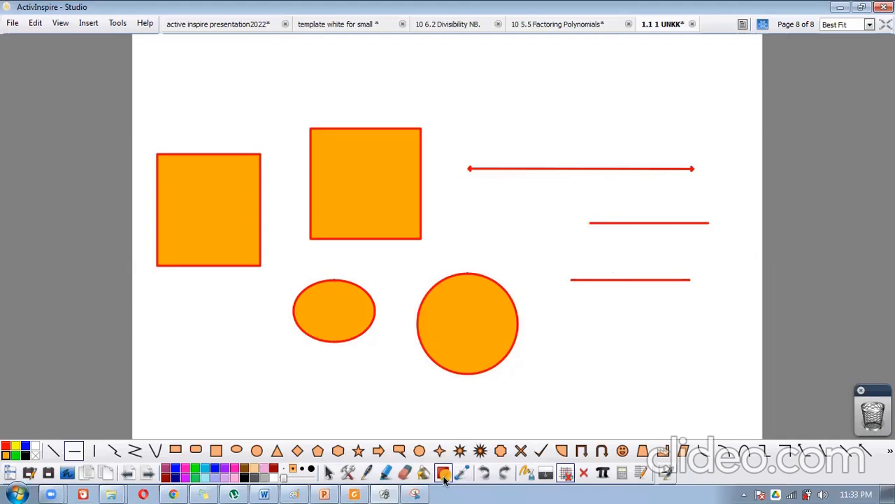
click(461, 473)
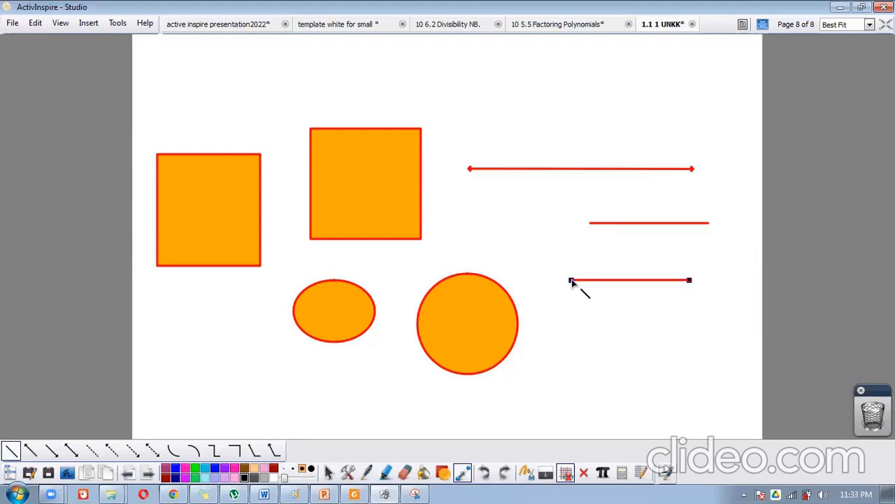
drag(571, 280, 591, 224)
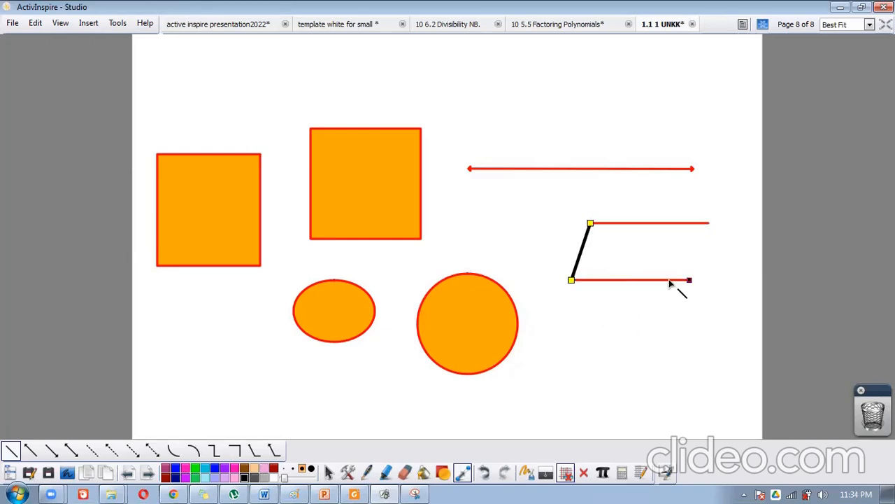
drag(689, 280, 678, 225)
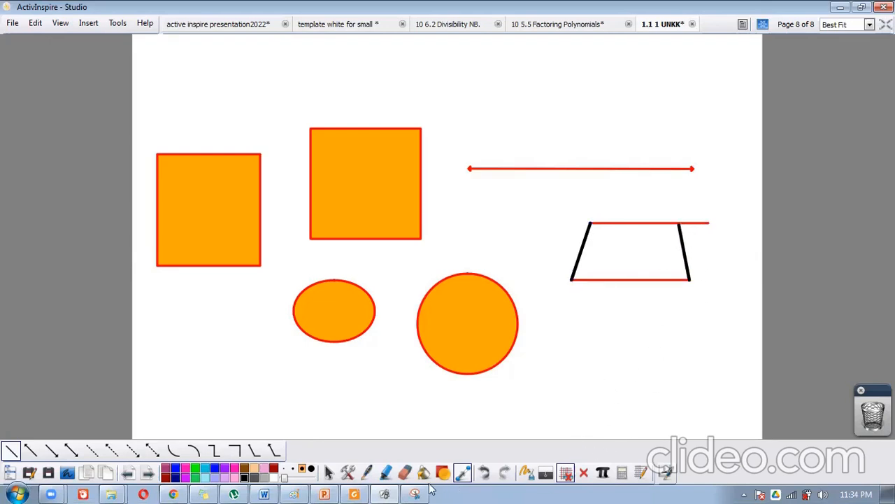
click(329, 472)
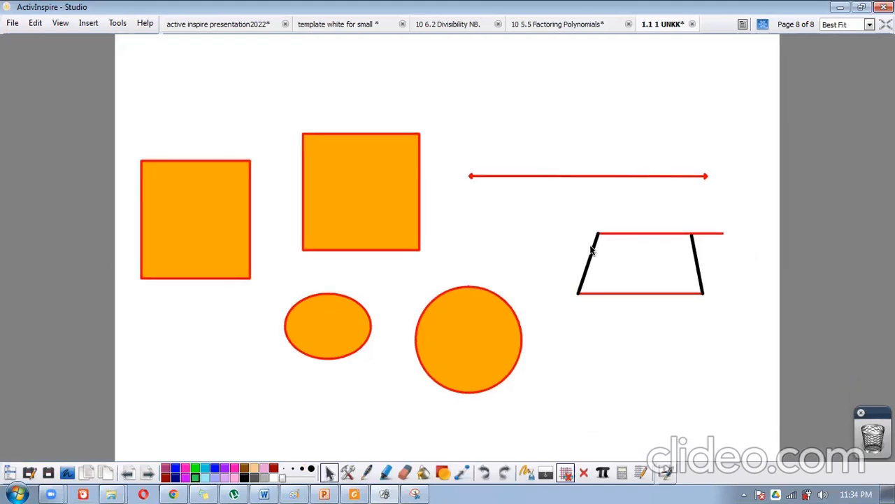
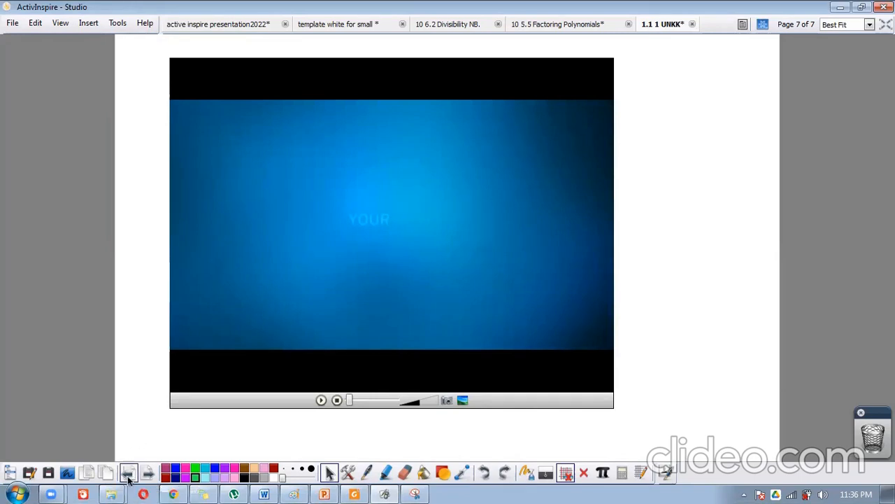
Step: Insert a blank page between page 6 and the video page and switch to it
click(129, 473)
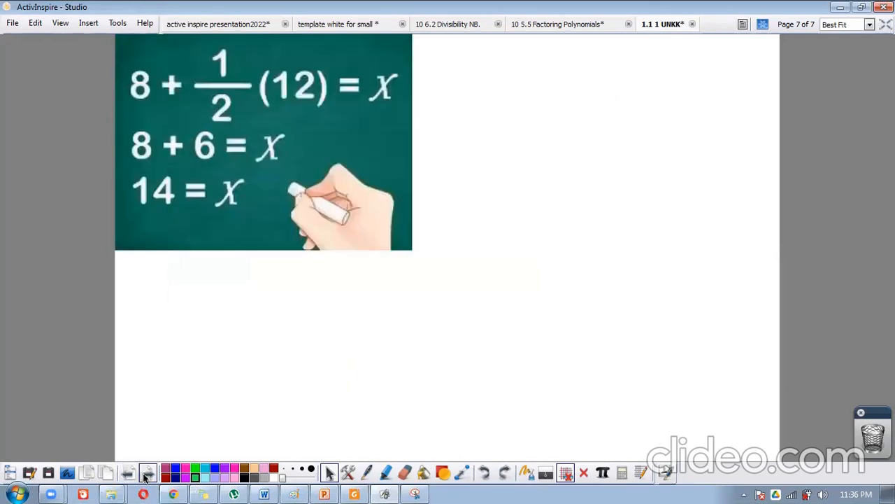
click(128, 473)
click(129, 473)
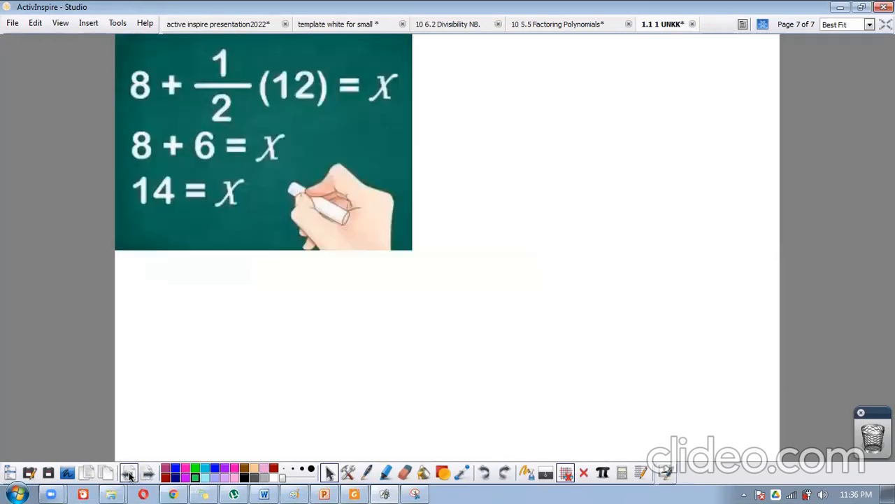
click(105, 473)
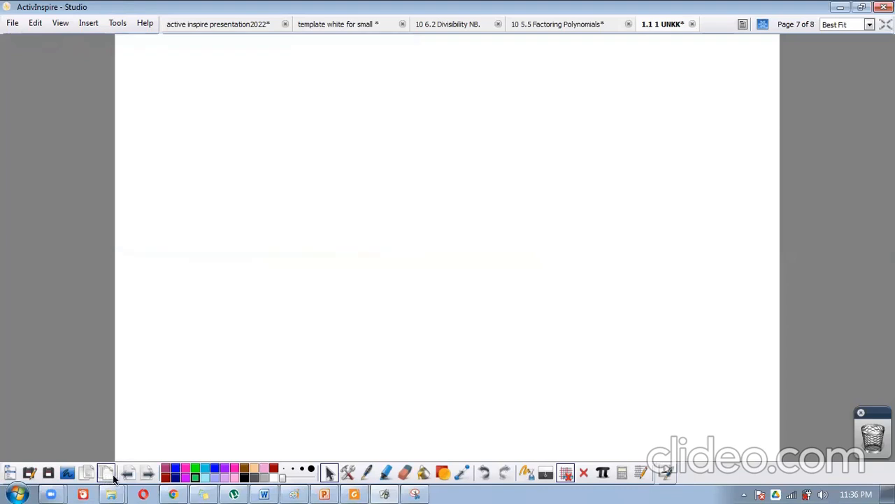
click(129, 474)
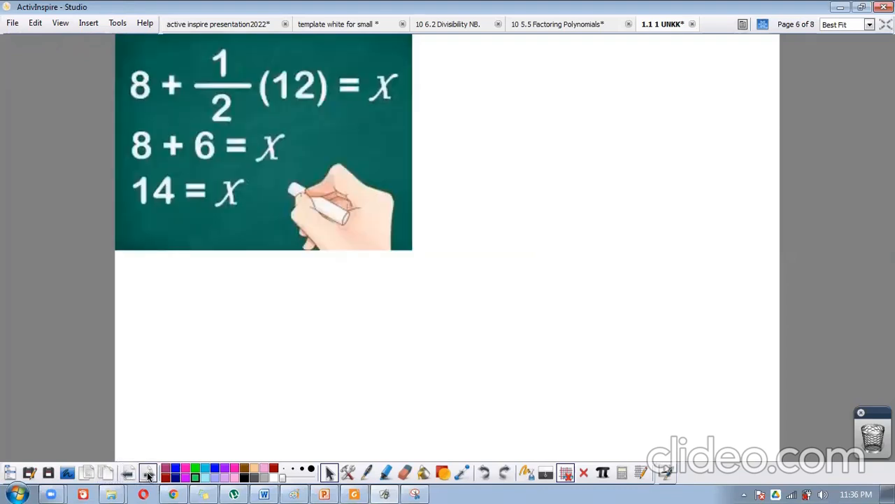
click(149, 474)
Step: Write on the blank page 7 with the pen, continue past the video on page 8 and add page 9
click(366, 472)
mouse_move(284, 233)
mouse_down()
mouse_move(325, 297)
mouse_move(314, 329)
mouse_up()
click(305, 391)
click(149, 474)
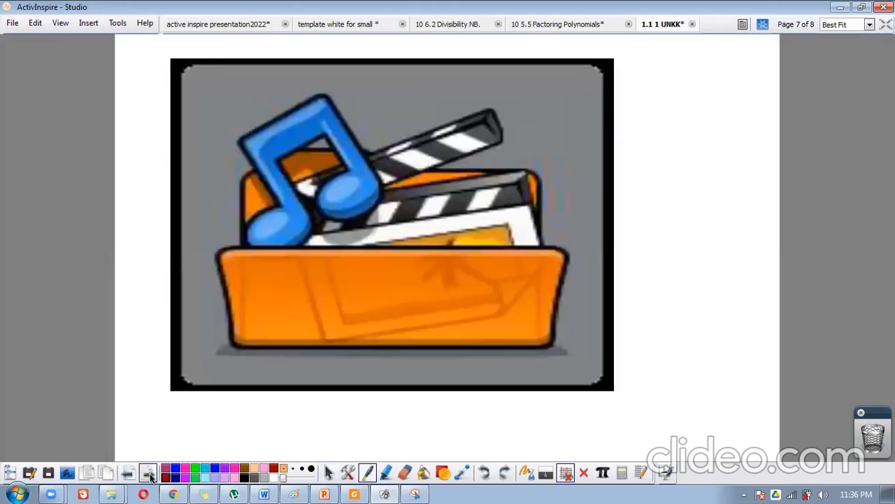
click(149, 474)
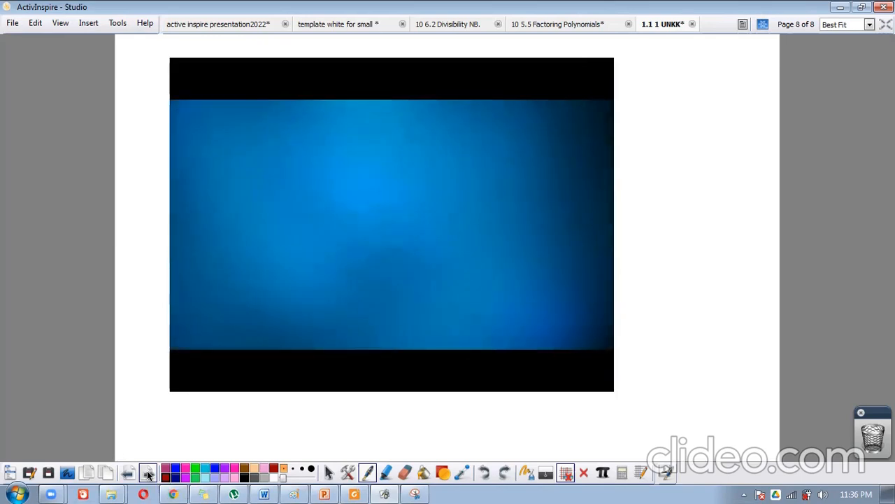
click(149, 474)
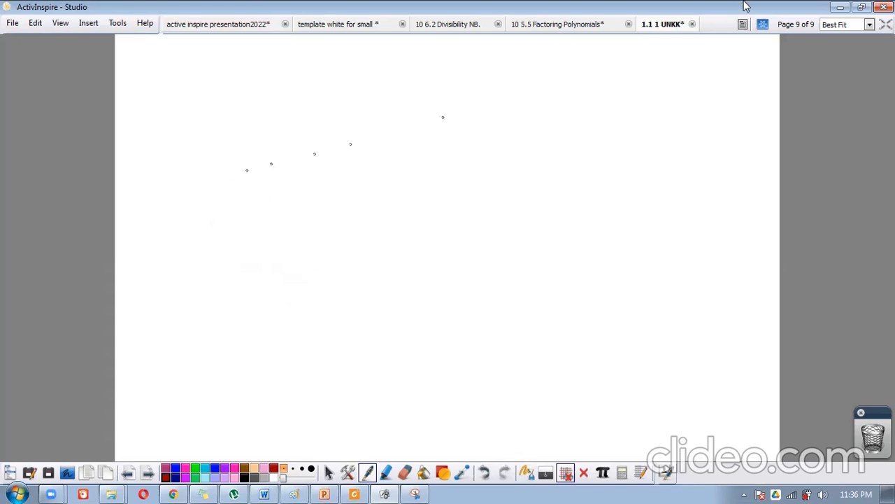
Step: Handwrite sample pen strokes across the upper part of page 9 and clear them all
mouse_move(212, 125)
mouse_down()
mouse_move(261, 118)
mouse_move(272, 179)
mouse_up()
mouse_move(345, 140)
mouse_down()
mouse_move(321, 188)
mouse_move(384, 179)
mouse_up()
mouse_move(400, 137)
mouse_down()
mouse_move(412, 180)
mouse_move(456, 148)
mouse_up()
mouse_move(444, 119)
mouse_down()
mouse_move(501, 112)
mouse_move(487, 180)
mouse_up()
drag(475, 150, 577, 140)
drag(533, 162, 561, 159)
click(583, 473)
Step: Insert the equation 2x+5=11 with the Equation Editor, place it near the top of page 9 and enlarge it
click(603, 473)
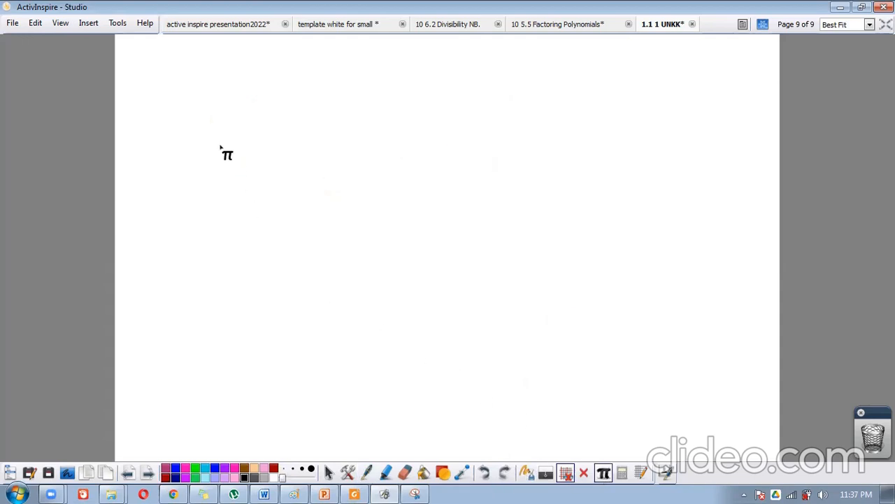
click(222, 149)
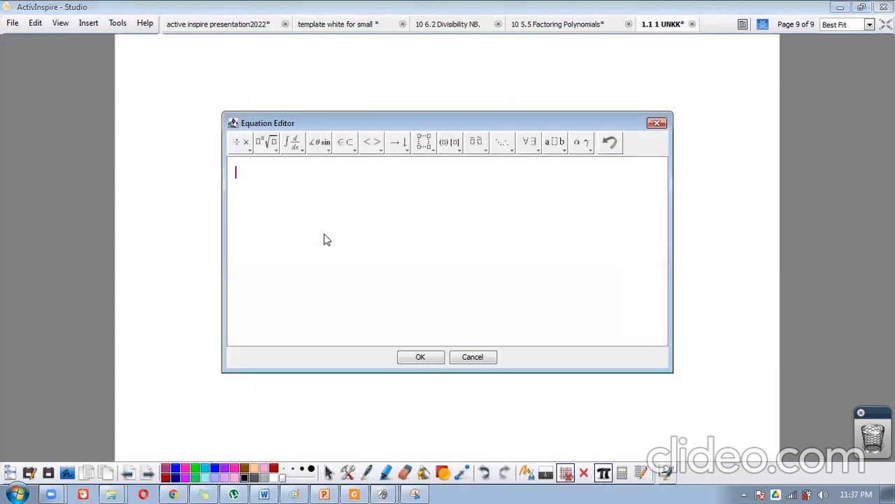
text(2x+5=)
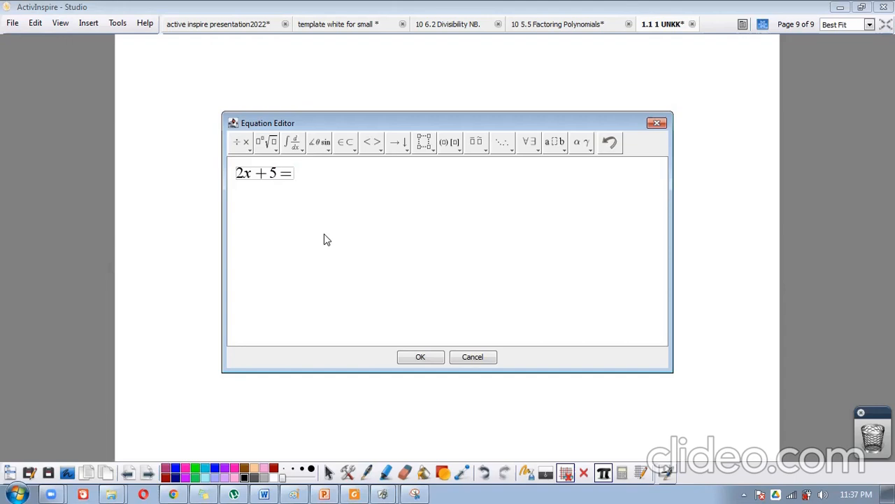
text(11)
click(418, 357)
click(316, 163)
drag(337, 170, 497, 229)
drag(385, 182, 357, 134)
click(363, 265)
Step: Handwrite the solution below the equation with the pen: 2x = 11 − 5, 2x = 6, x = 6/2, x = 3
click(366, 472)
drag(274, 208, 316, 229)
drag(326, 195, 385, 245)
drag(372, 198, 390, 198)
mouse_move(364, 219)
mouse_down()
mouse_move(419, 214)
mouse_move(429, 240)
mouse_up()
mouse_move(456, 179)
mouse_down()
mouse_move(477, 230)
mouse_move(539, 194)
mouse_move(545, 234)
mouse_up()
drag(323, 284, 350, 330)
drag(361, 296, 377, 329)
mouse_move(378, 296)
mouse_down()
mouse_move(361, 328)
mouse_move(432, 307)
mouse_move(453, 319)
mouse_up()
drag(480, 280, 456, 334)
drag(363, 378, 381, 406)
mouse_move(384, 378)
mouse_down()
mouse_move(365, 409)
mouse_move(418, 412)
mouse_up()
drag(428, 386, 452, 384)
drag(417, 405, 461, 399)
drag(489, 358, 505, 427)
drag(392, 435, 418, 451)
mouse_move(412, 434)
mouse_down()
mouse_move(393, 452)
mouse_move(462, 442)
mouse_up()
mouse_move(440, 451)
mouse_down()
mouse_move(513, 446)
mouse_move(491, 455)
mouse_up()
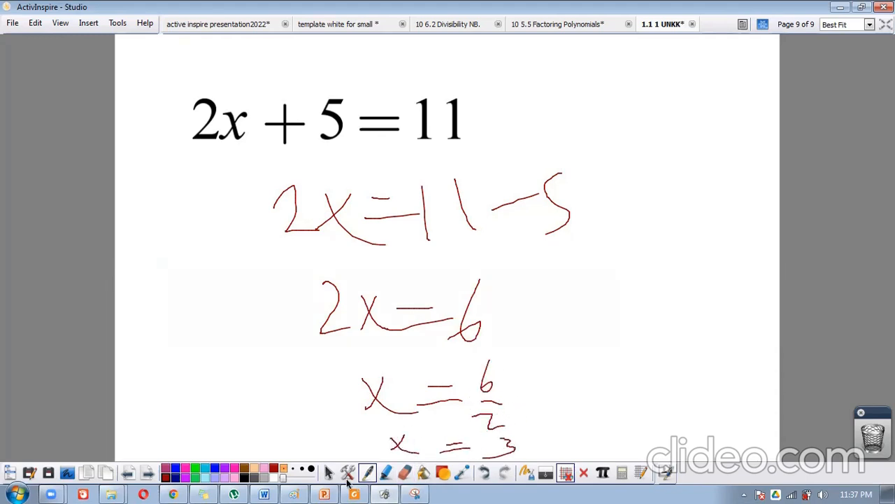
Step: Revisit the video on page 8, return to page 9 and clear the handwritten solution below the equation
click(126, 474)
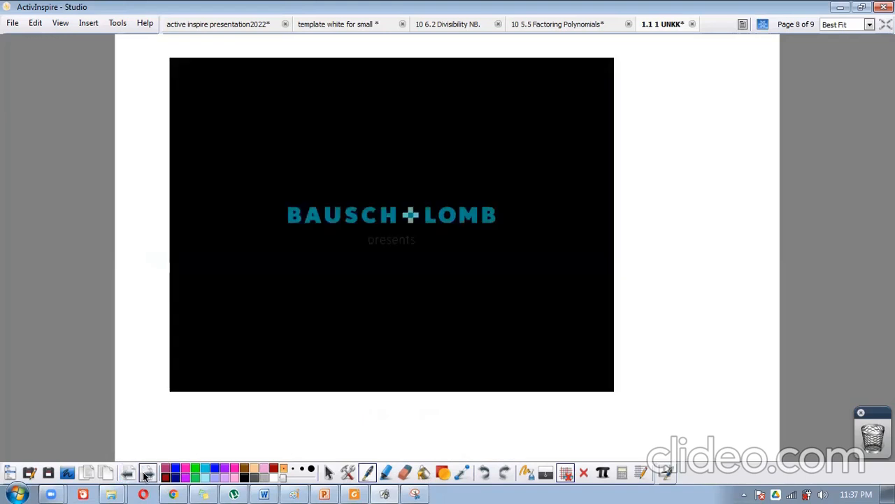
click(148, 474)
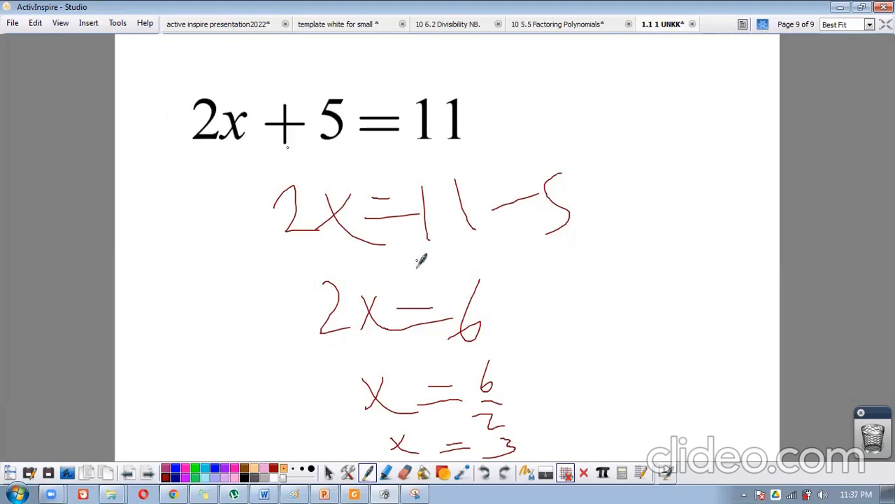
click(528, 474)
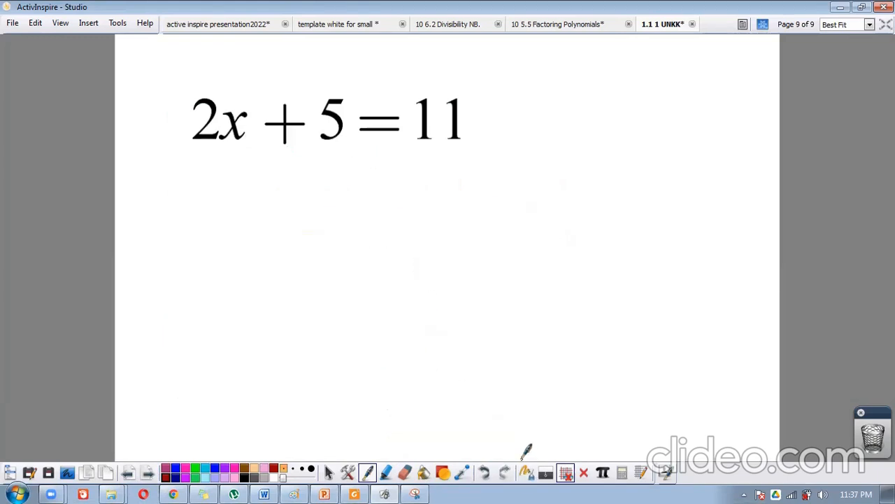
Step: Draw six freehand sample pen strokes across the area below the equation on page 9 and switch to the Select tool
mouse_move(306, 186)
mouse_down()
mouse_move(382, 188)
mouse_move(401, 203)
mouse_up()
drag(289, 239, 434, 269)
drag(245, 321, 443, 362)
mouse_move(229, 376)
mouse_down()
mouse_move(286, 388)
mouse_move(408, 392)
mouse_up()
mouse_move(473, 331)
mouse_down()
mouse_move(496, 344)
mouse_move(620, 325)
mouse_up()
drag(475, 382, 555, 404)
click(329, 473)
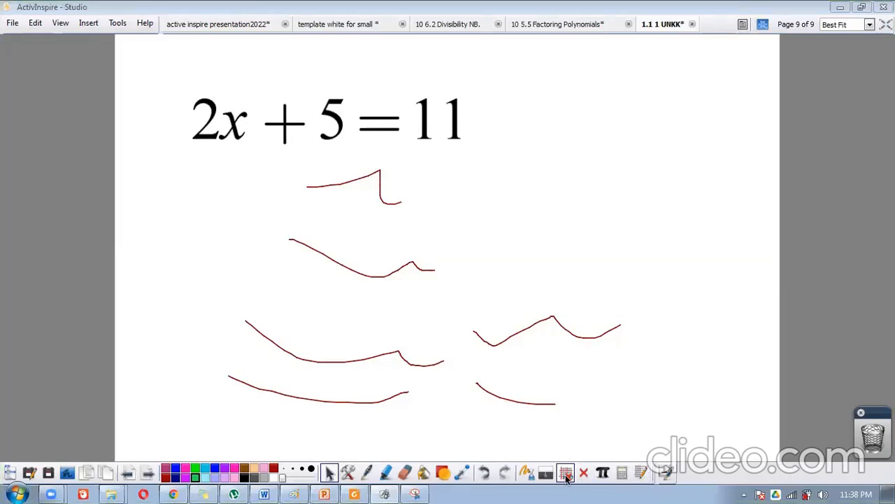
Step: Show the grid on page 9, hide it and show it again
click(567, 473)
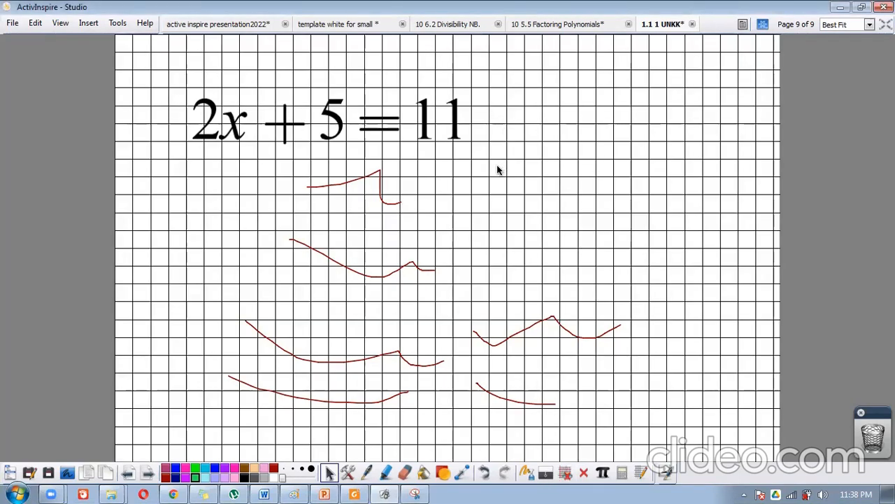
click(566, 473)
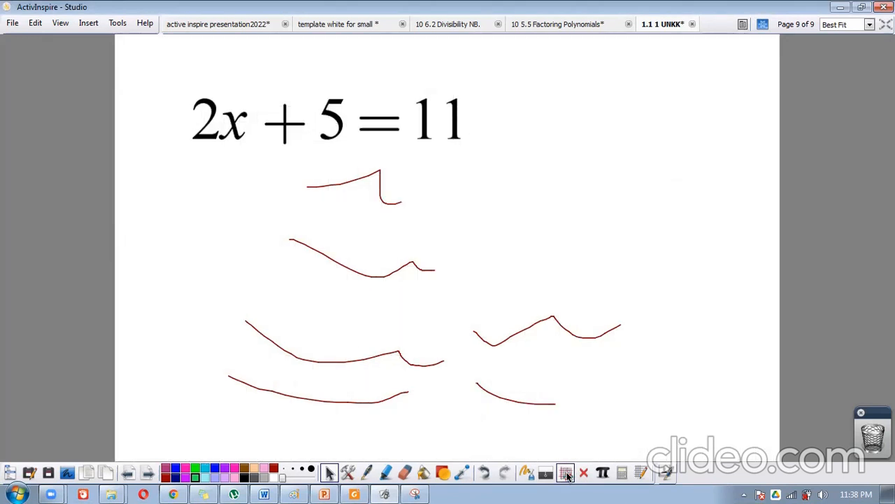
click(566, 474)
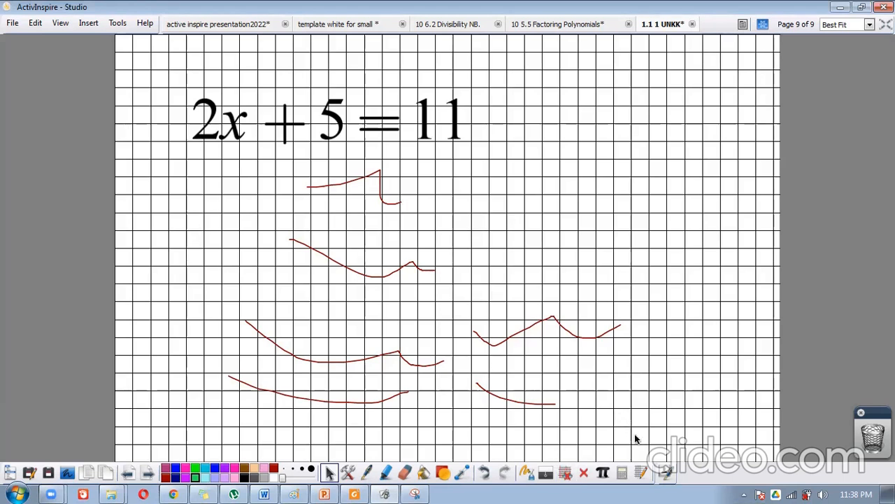
Step: Change page 9's grid colour to the custom grey (RGB 160, 160, 160) in the Grid Designer and close it
click(641, 470)
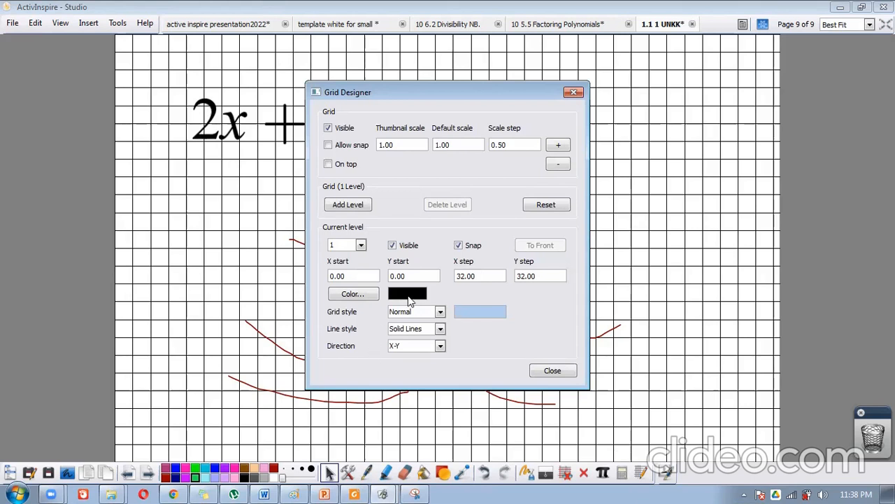
click(354, 294)
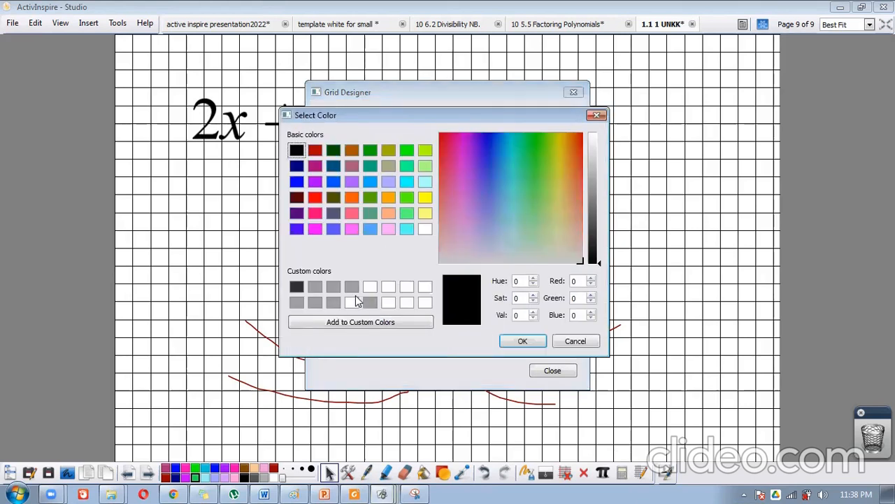
click(351, 287)
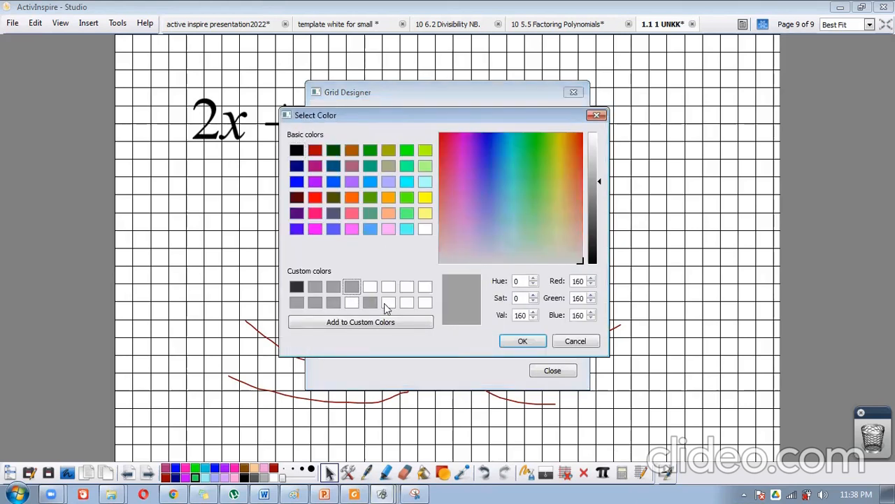
click(526, 341)
click(553, 371)
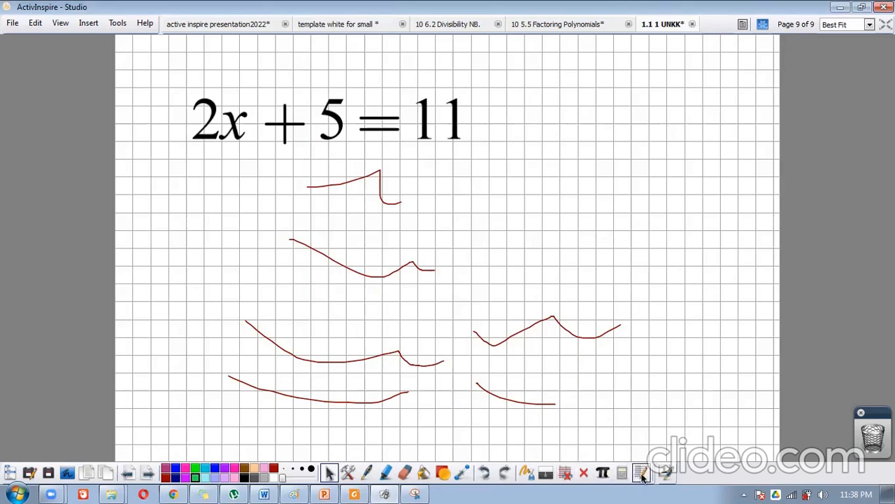
Step: Hide the grey grid on page 9 and display it again
click(566, 474)
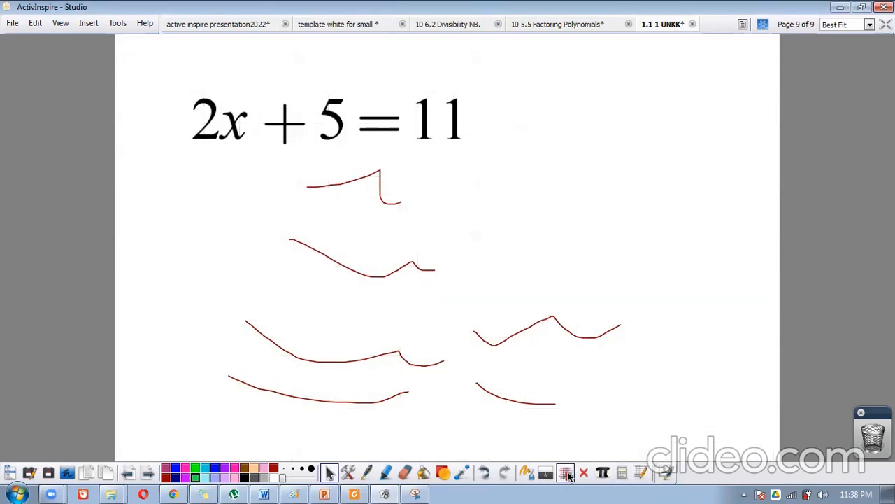
click(567, 473)
double_click(567, 474)
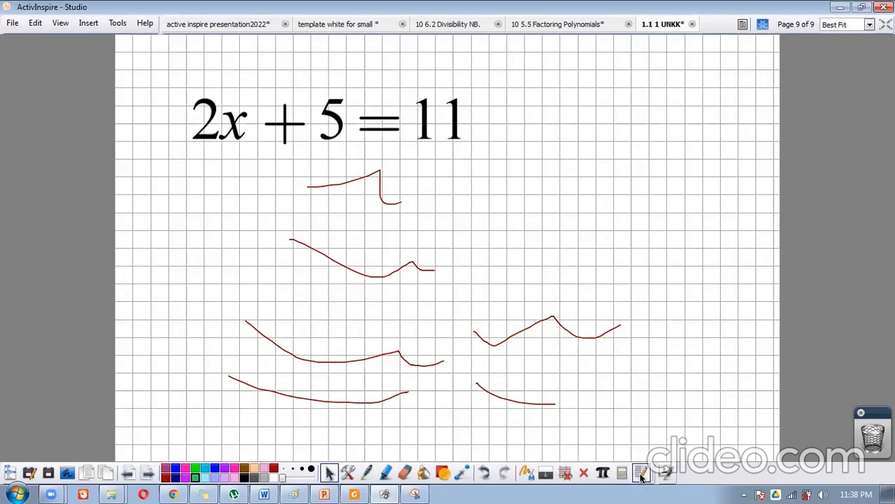
click(89, 23)
mouse_move(60, 27)
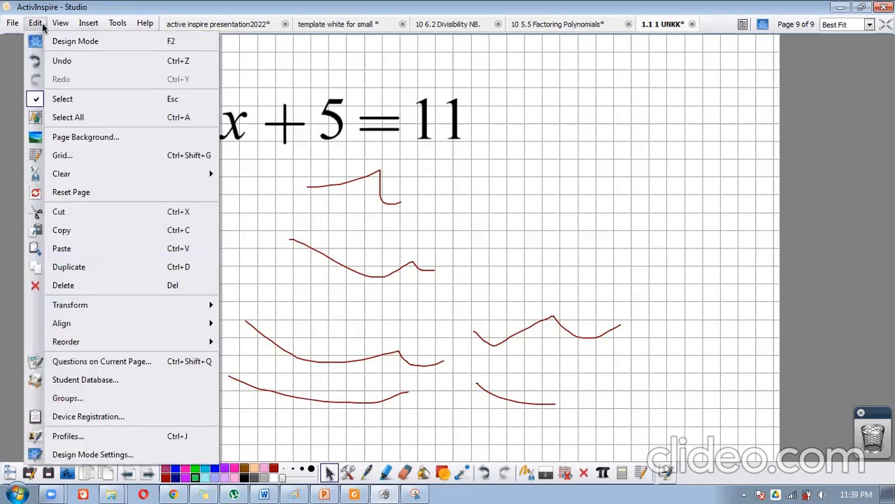
click(548, 201)
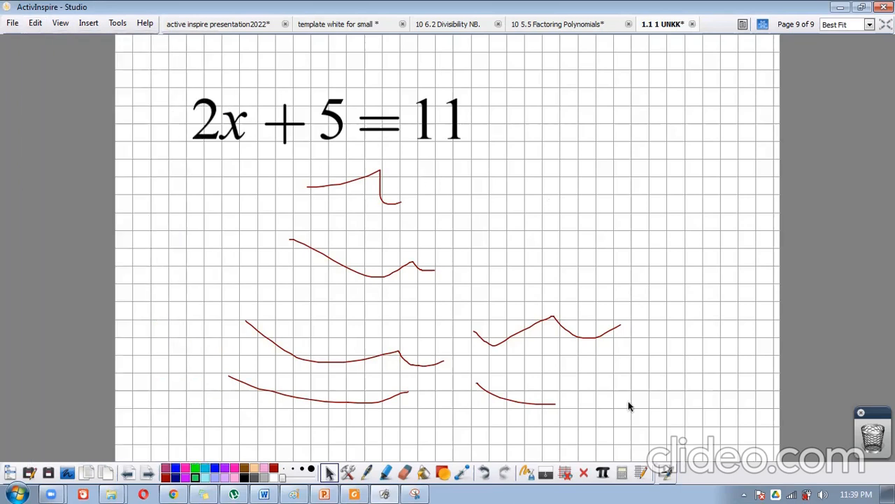
Step: Add page 10 and display the grid on it
click(149, 474)
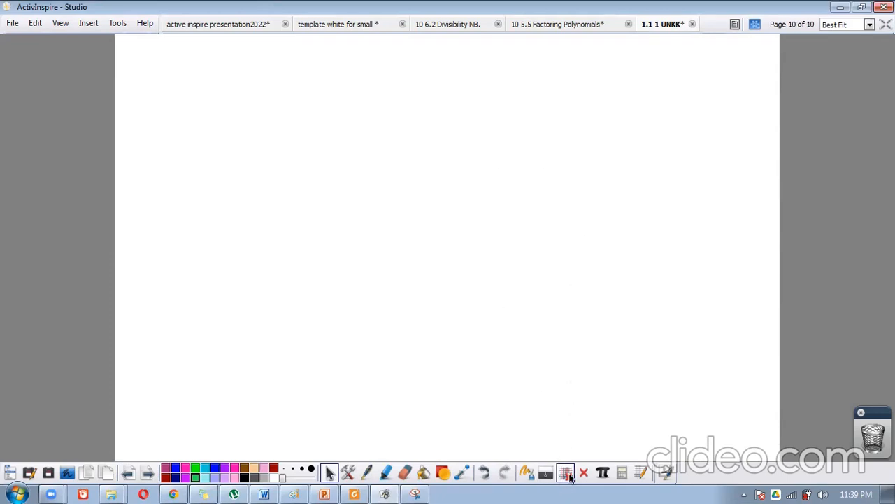
click(567, 473)
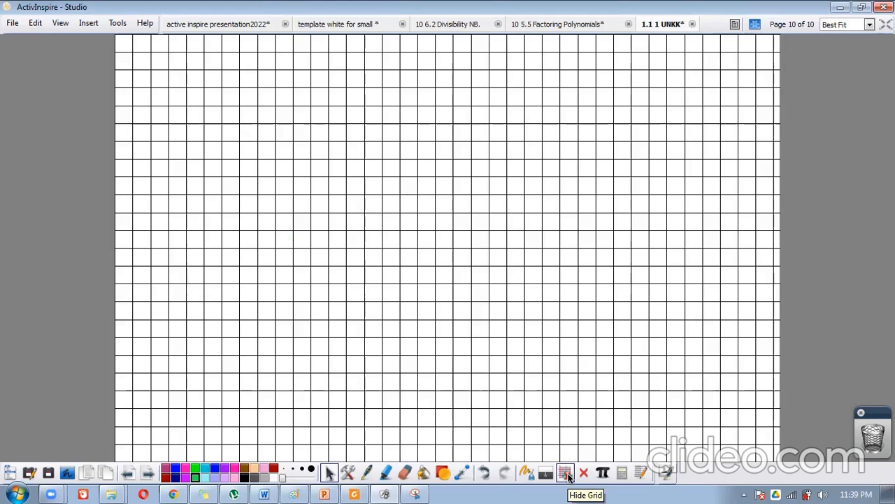
Step: Set page 10's grid colour to orange (RGB 255, 85, 0) in the Grid Designer
click(641, 472)
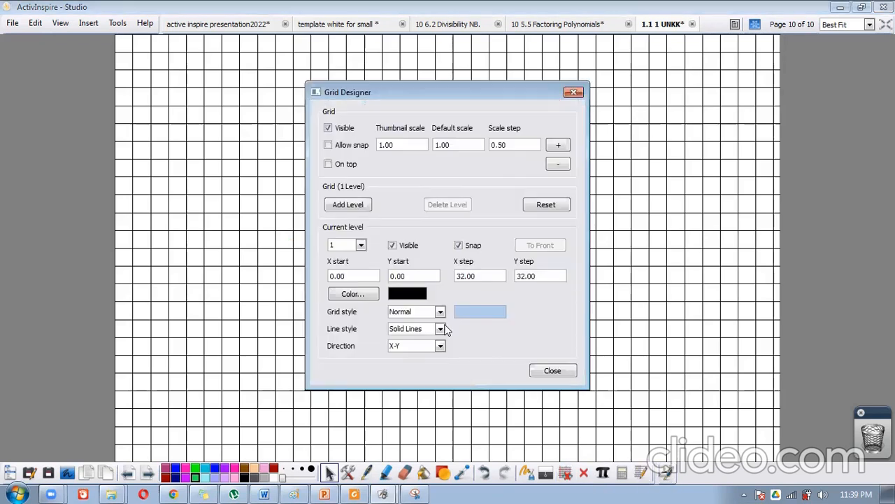
click(355, 295)
click(356, 292)
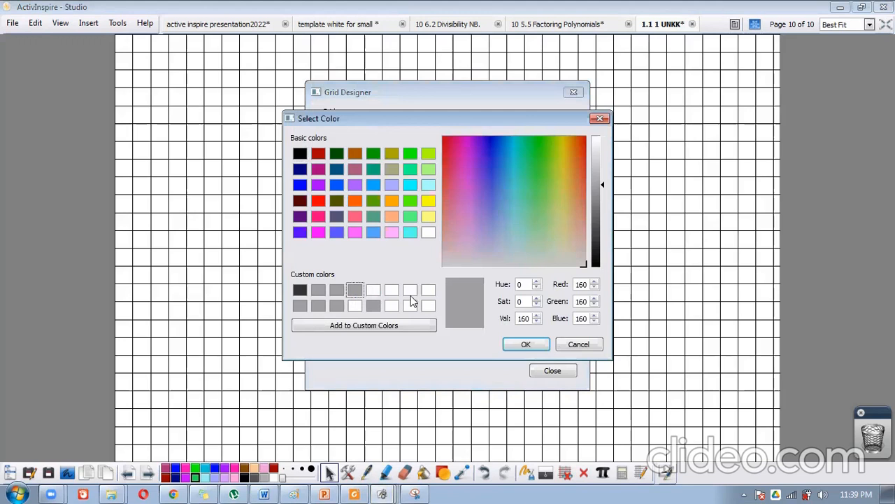
click(336, 200)
click(355, 201)
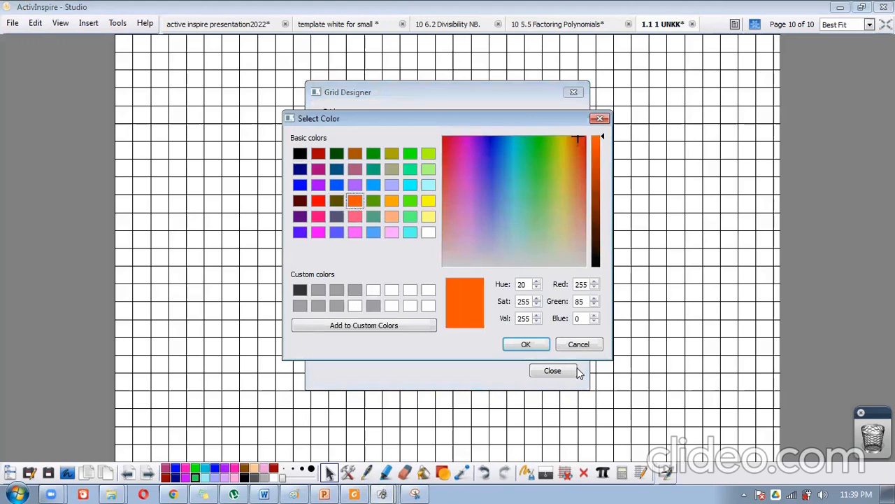
click(526, 344)
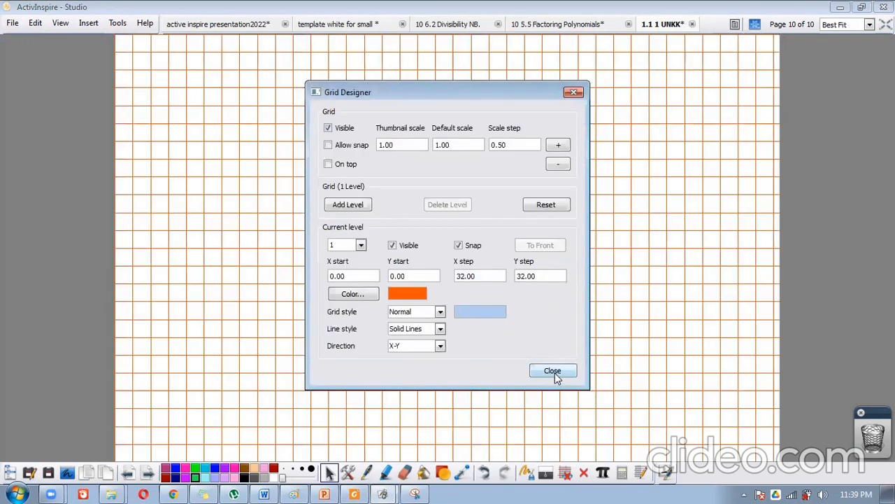
Step: Set page 10's grid colour to the custom grey (RGB 160, 160, 160) and close the Grid Designer
click(356, 294)
click(357, 290)
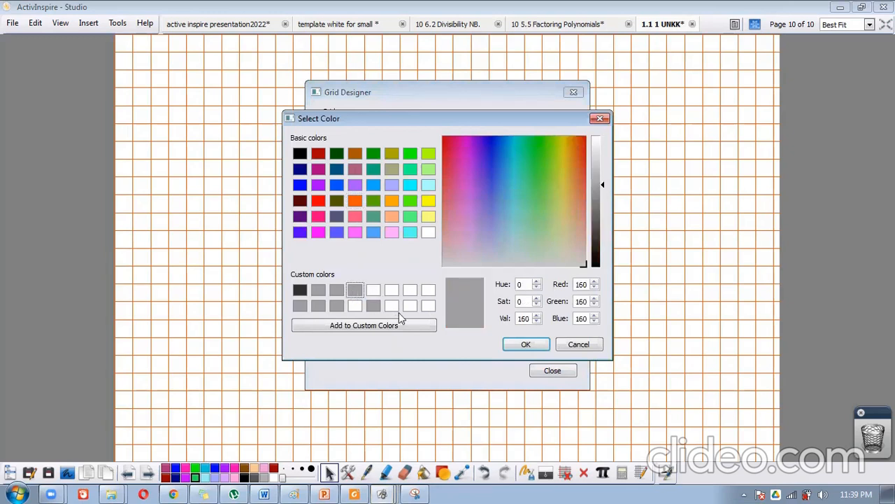
click(531, 345)
click(555, 370)
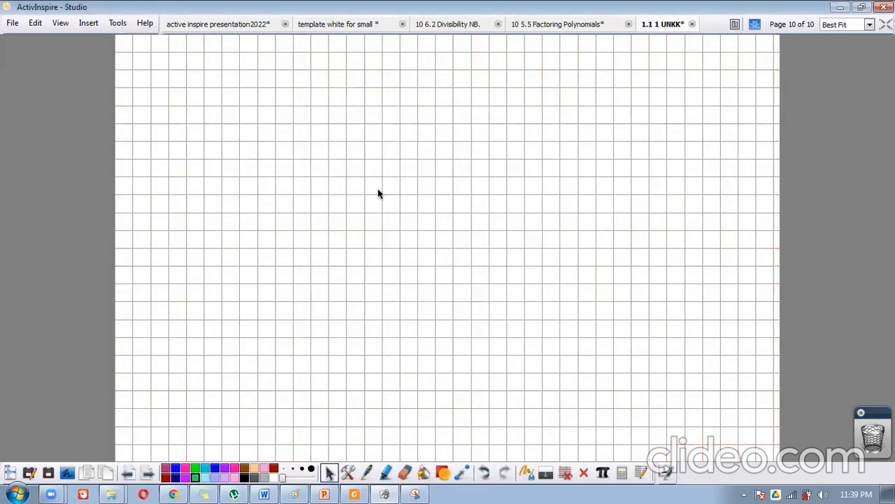
Step: Open the Grid Designer for page 10, raise the grid's default scale to 1.50 and return it to 1.00
click(641, 472)
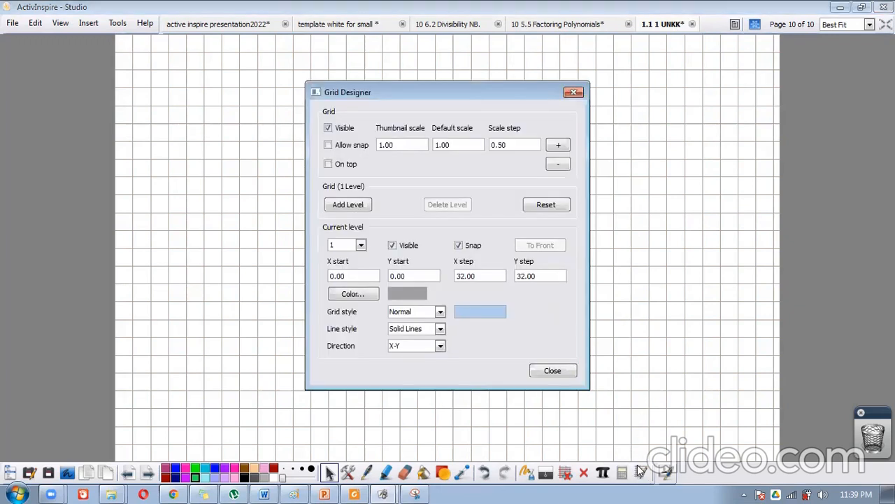
click(558, 146)
click(558, 145)
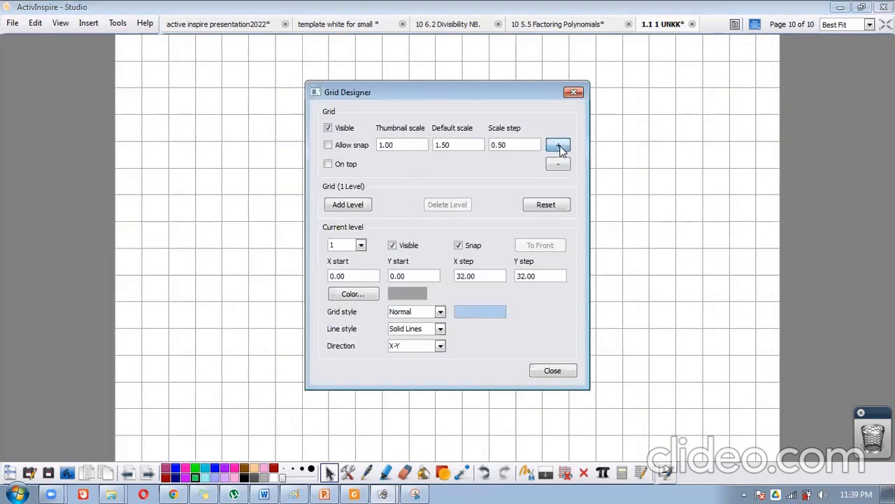
click(565, 164)
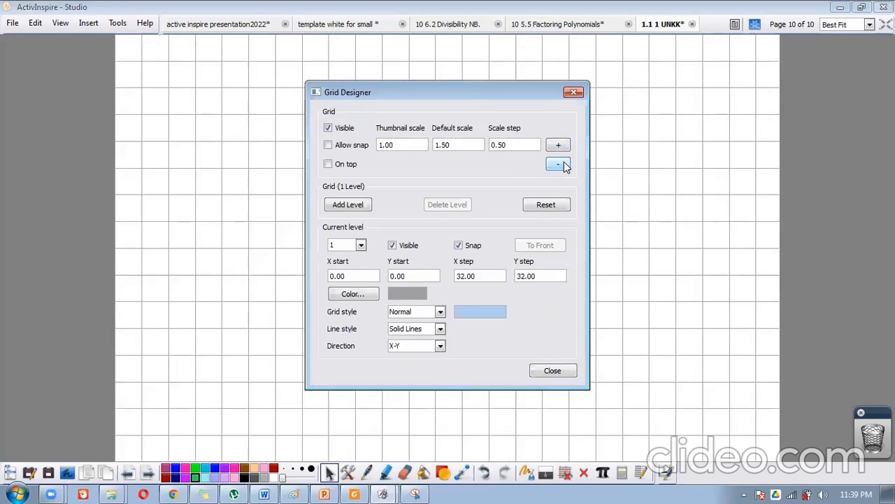
click(547, 207)
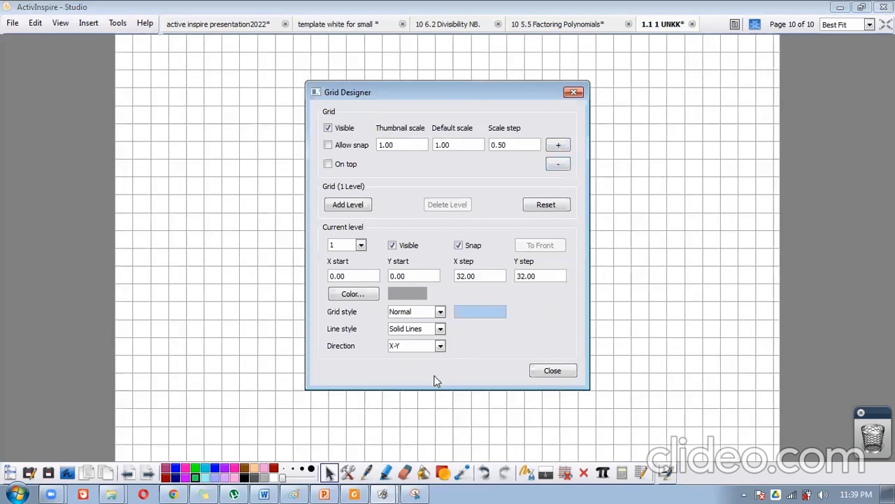
Step: Set the grid's line style to Dots and try its default scale at 2.00 and 0.50
click(440, 329)
click(429, 340)
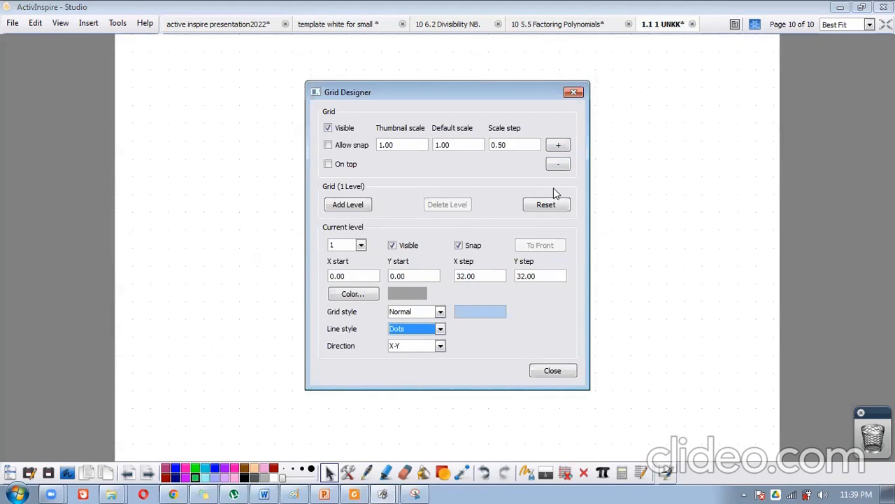
click(558, 146)
click(558, 146)
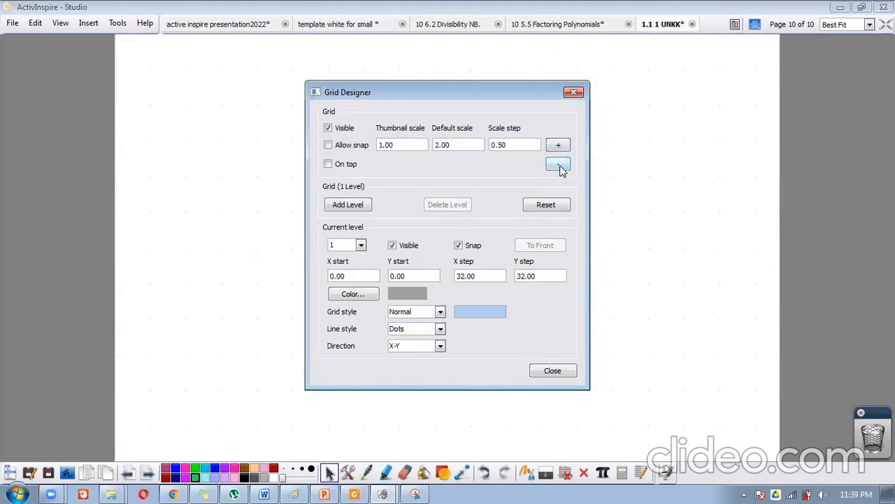
click(558, 165)
click(558, 165)
click(558, 164)
Step: Try Solid Lines as the grid's line style and switch it to Dotted Lines
click(441, 328)
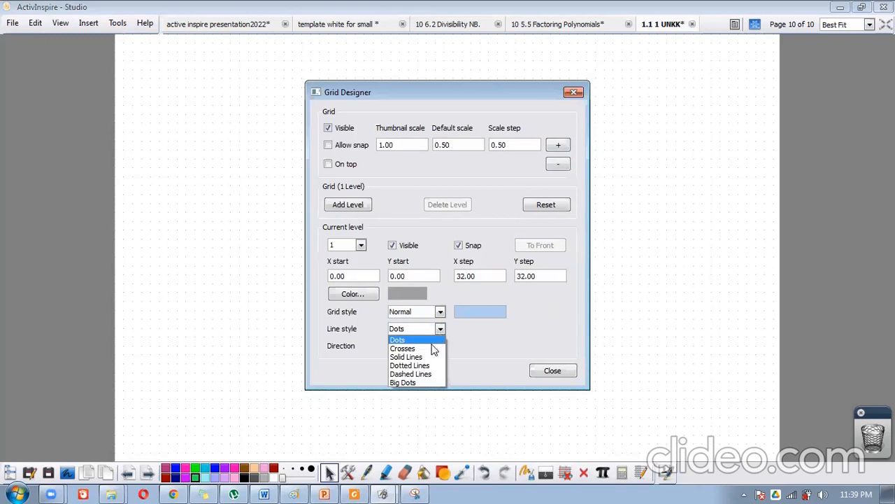
click(418, 358)
click(441, 329)
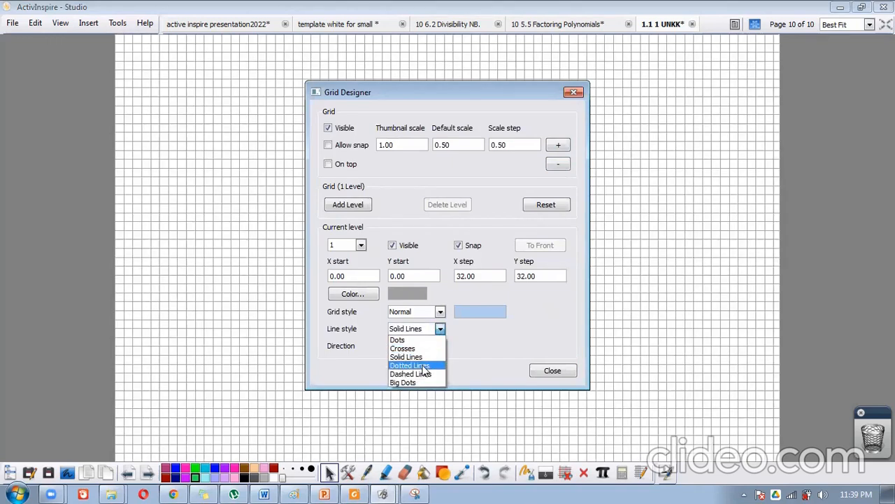
click(423, 365)
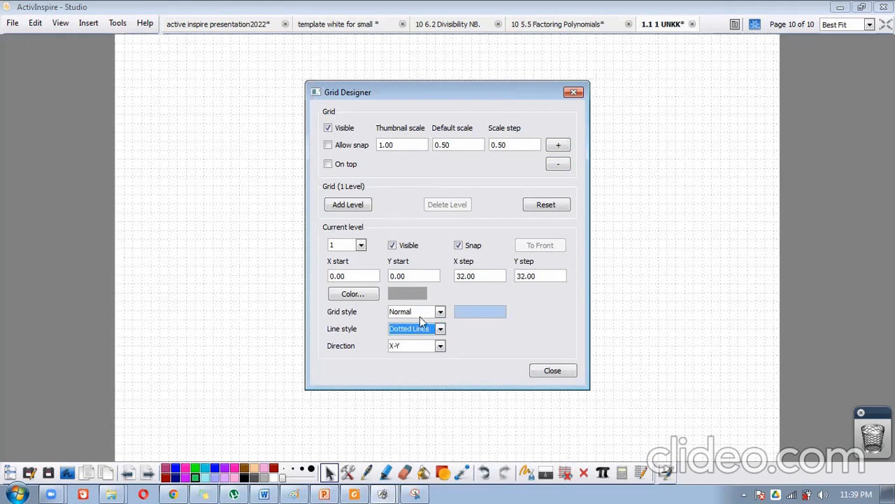
Step: Set the dotted grid's colour to the basic black
click(361, 293)
click(298, 291)
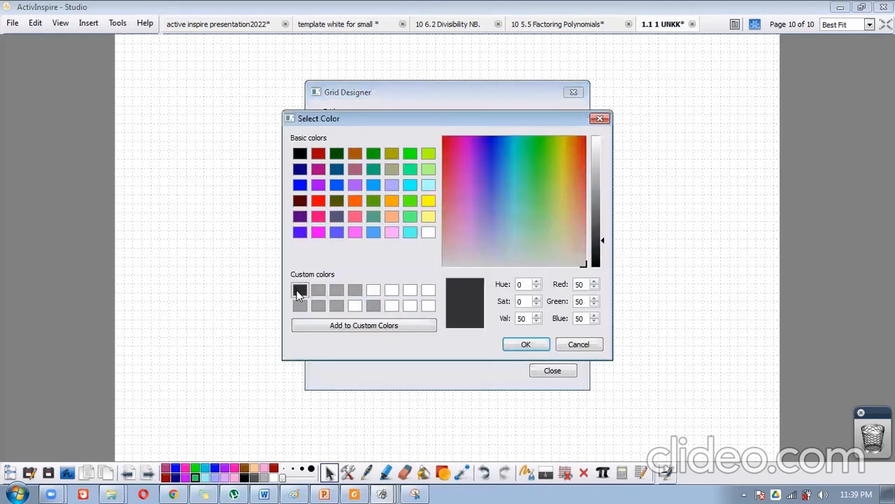
click(299, 155)
click(526, 344)
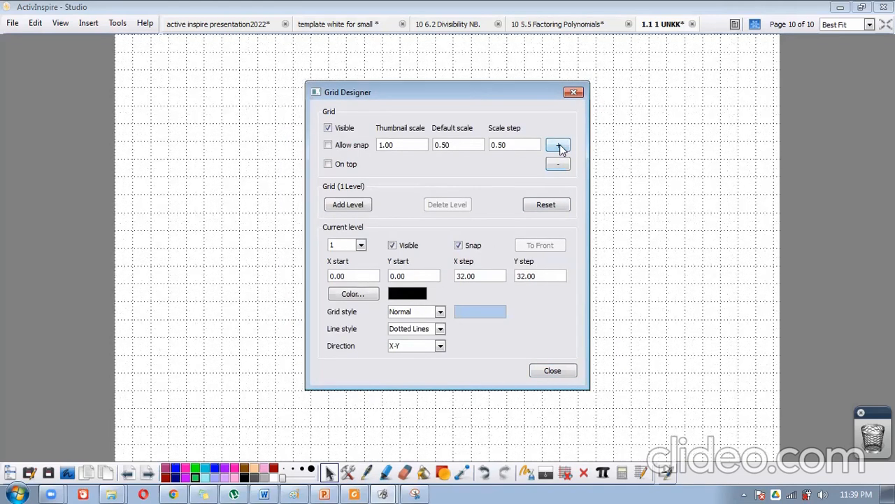
Step: Try Dashed Lines as the grid's line style and switch it to Solid Lines
click(441, 331)
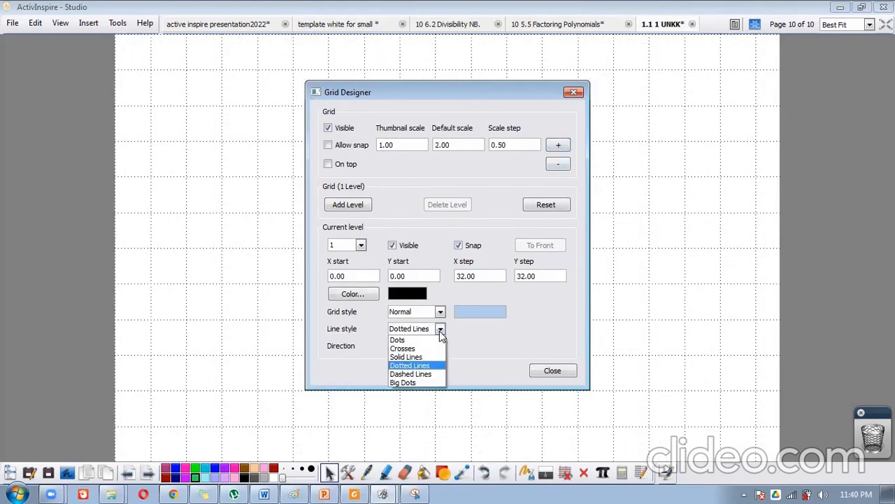
click(431, 376)
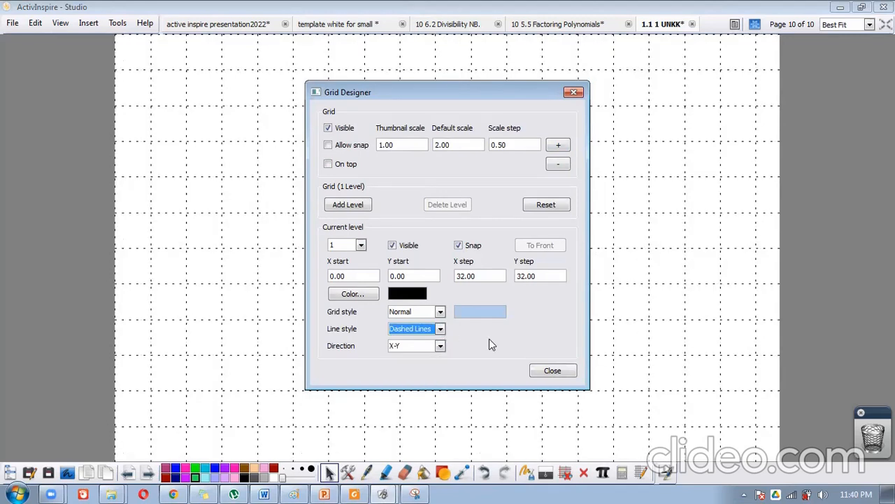
click(441, 332)
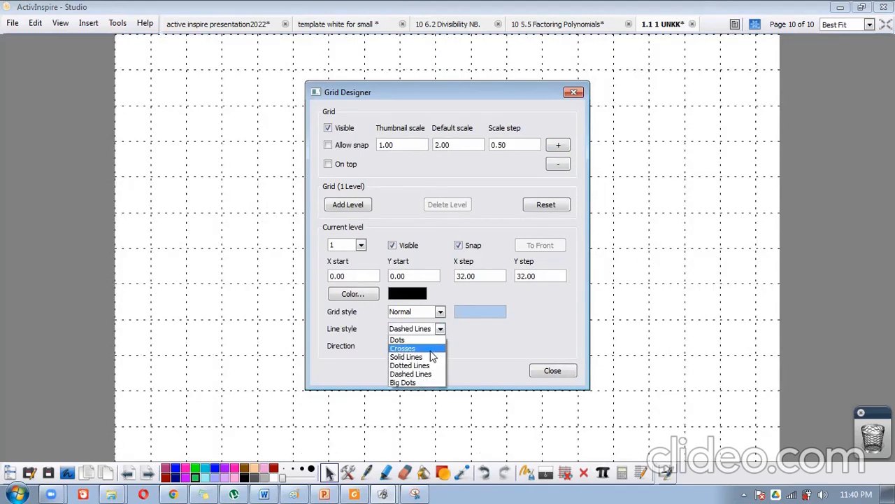
click(427, 356)
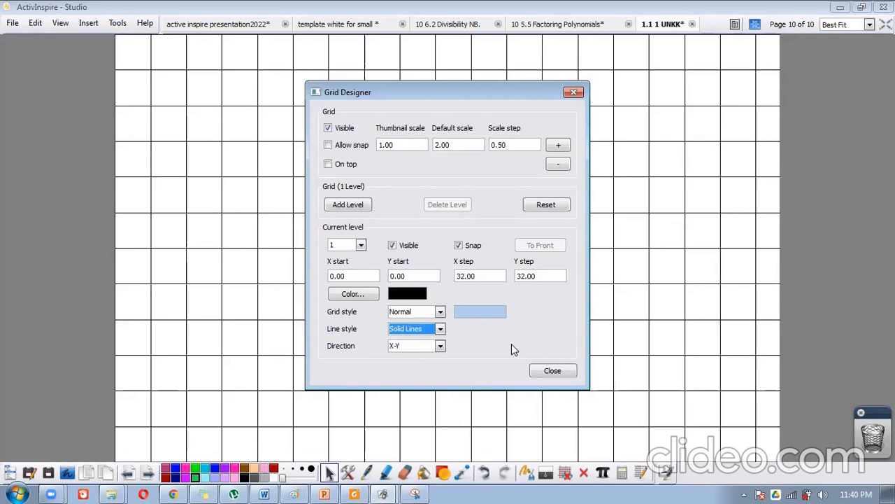
Step: Try X only as the direction of the solid grid lines and switch it to Y only
click(440, 348)
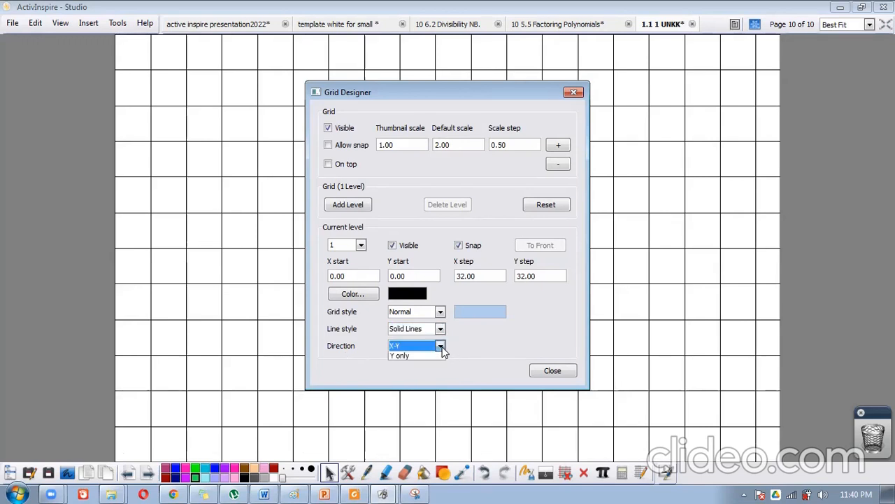
click(414, 366)
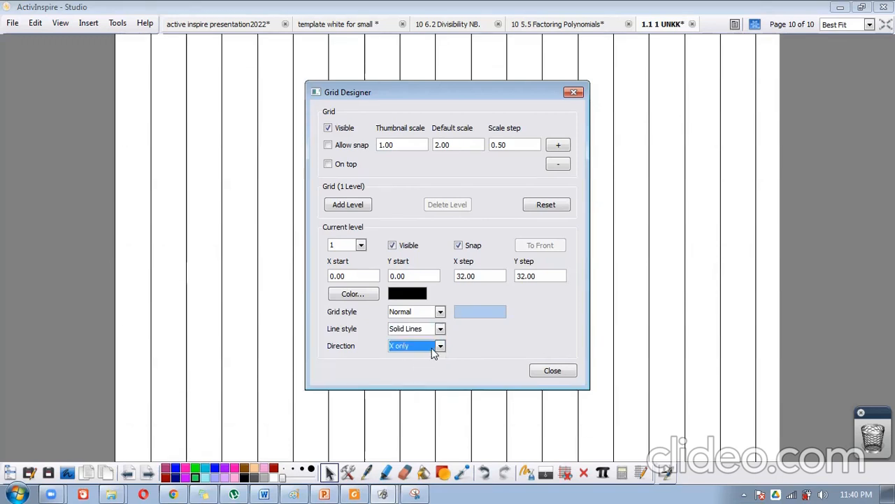
click(439, 347)
click(416, 373)
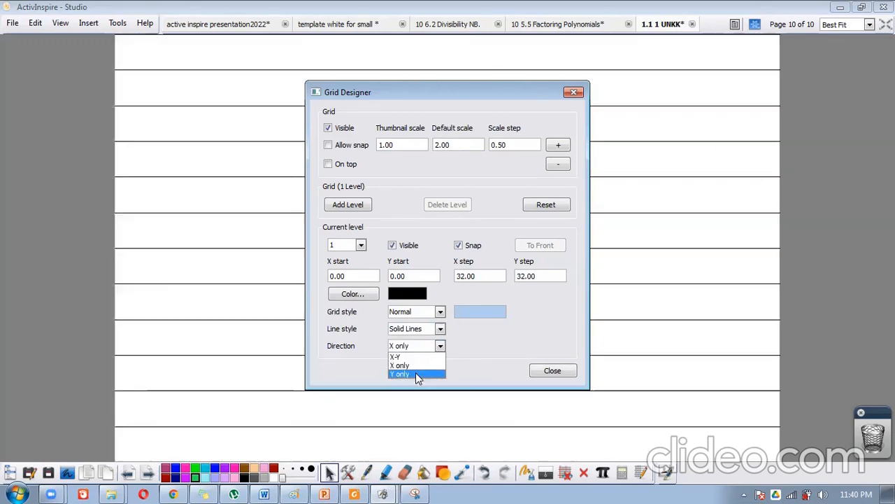
Step: Step the lined grid's default scale down and up, return it to 2.00 and close the Grid Designer
click(559, 164)
click(559, 164)
click(560, 164)
click(560, 147)
click(560, 147)
click(559, 147)
click(562, 148)
click(560, 164)
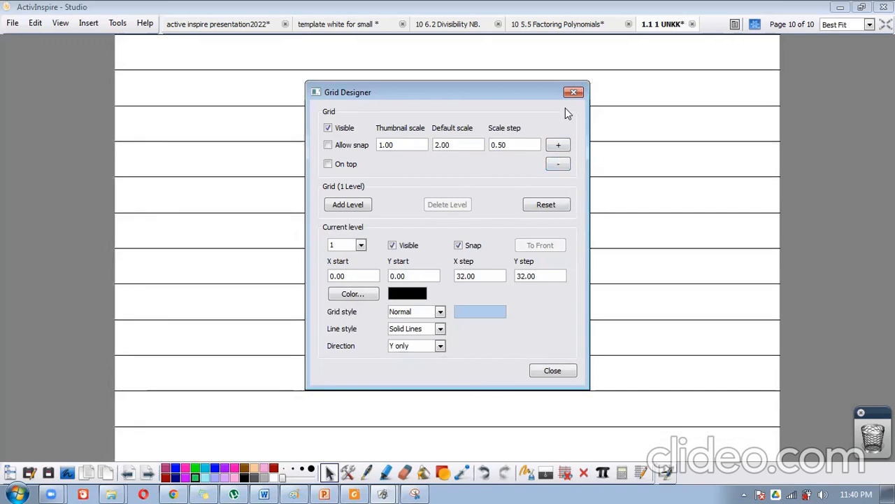
click(573, 93)
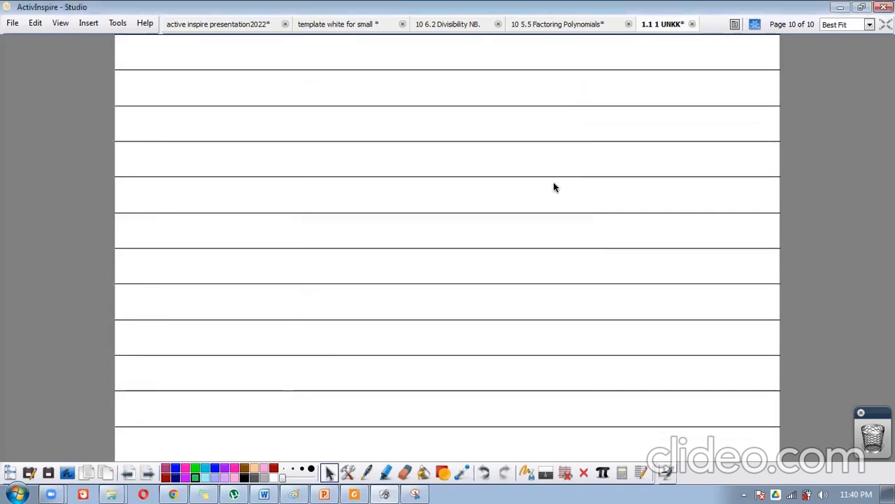
Step: Hide and show the lined grid on page 10 several times, ending with it shown
click(565, 474)
click(566, 473)
click(566, 474)
click(566, 474)
click(565, 474)
click(566, 474)
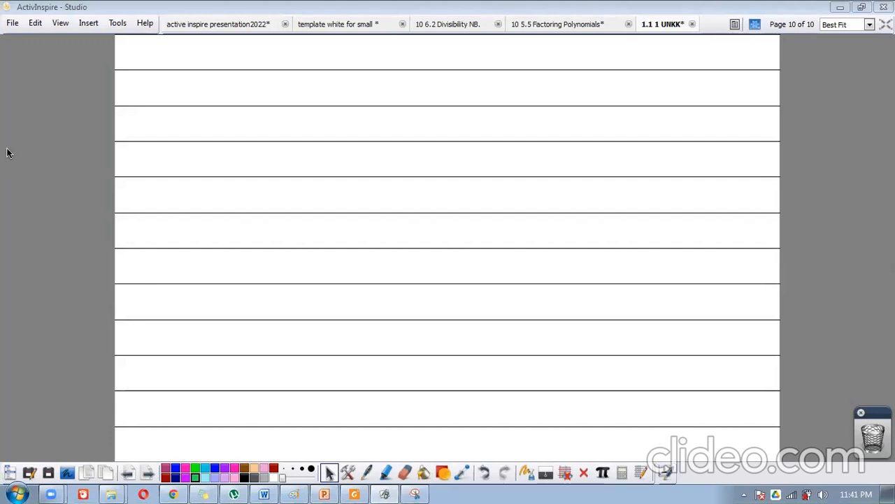
Step: Examine the icon size and toolbox layout options in the At The Board profile settings, keep icon size 24 and close them
click(12, 23)
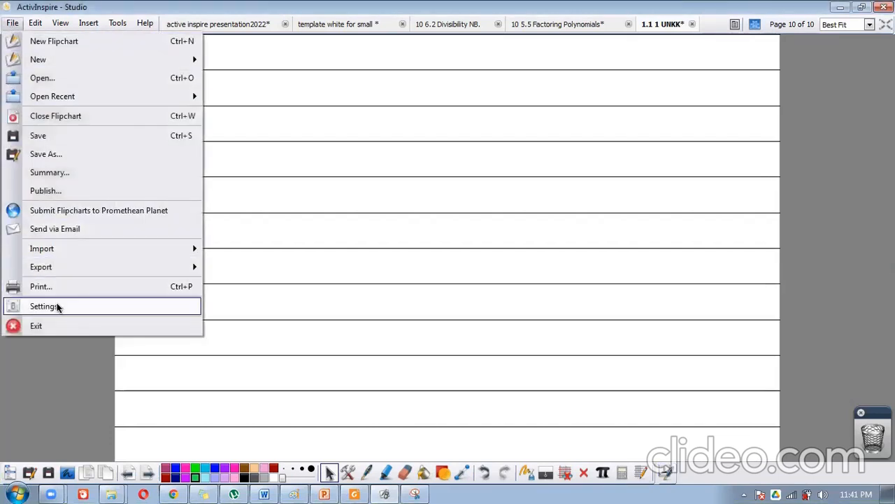
click(43, 306)
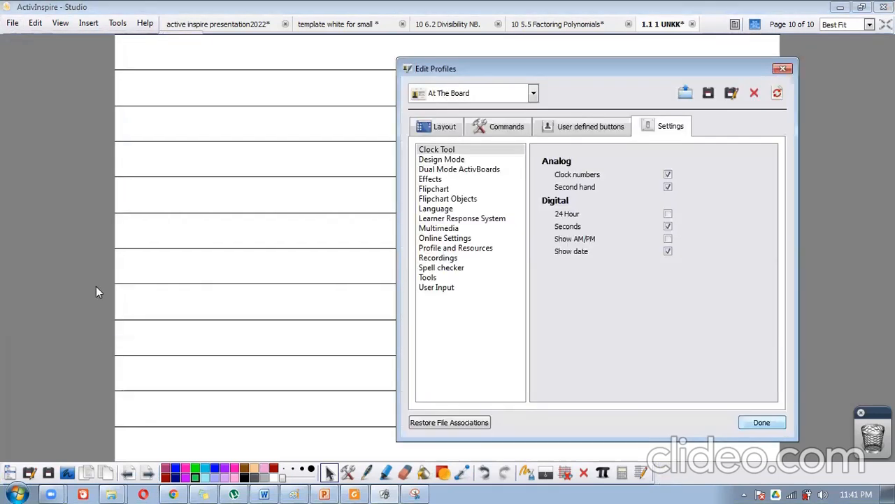
click(452, 129)
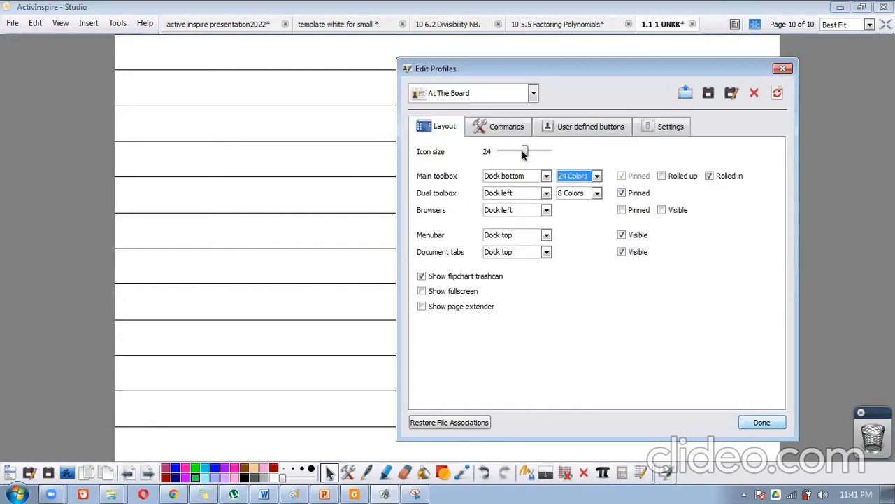
mouse_move(526, 155)
mouse_down()
mouse_move(510, 155)
mouse_move(527, 155)
mouse_up()
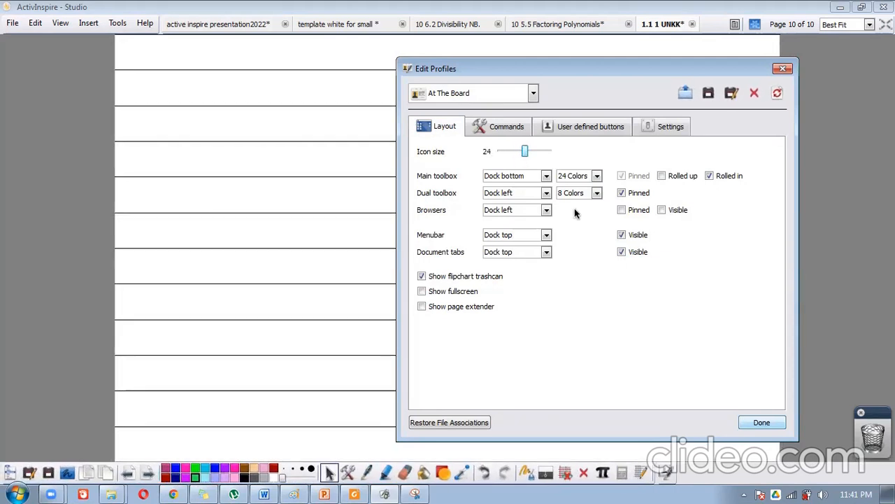
click(781, 73)
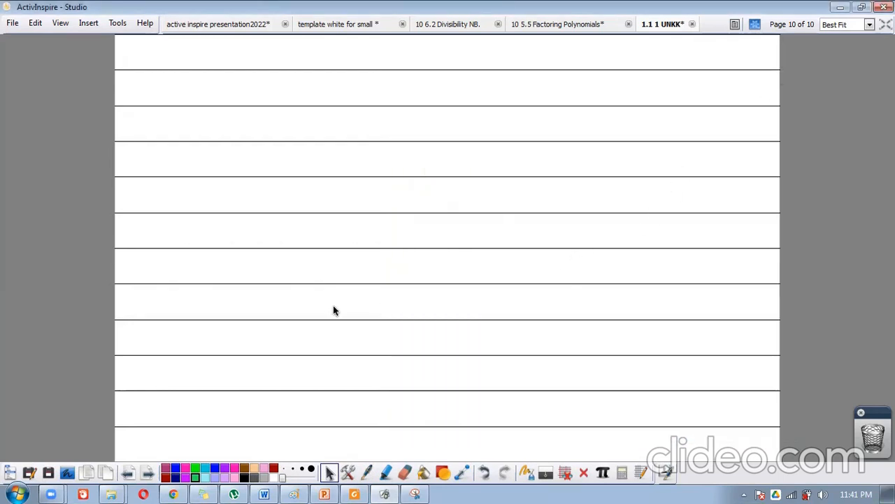
Step: Export all pages of the flipchart to a PDF named 1.1 1 UNKK in the Desktop's presntation folder
click(12, 23)
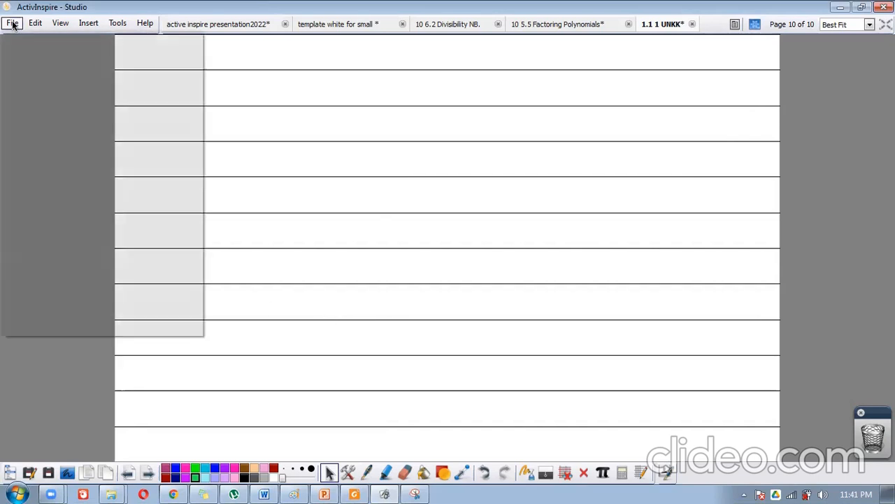
click(53, 288)
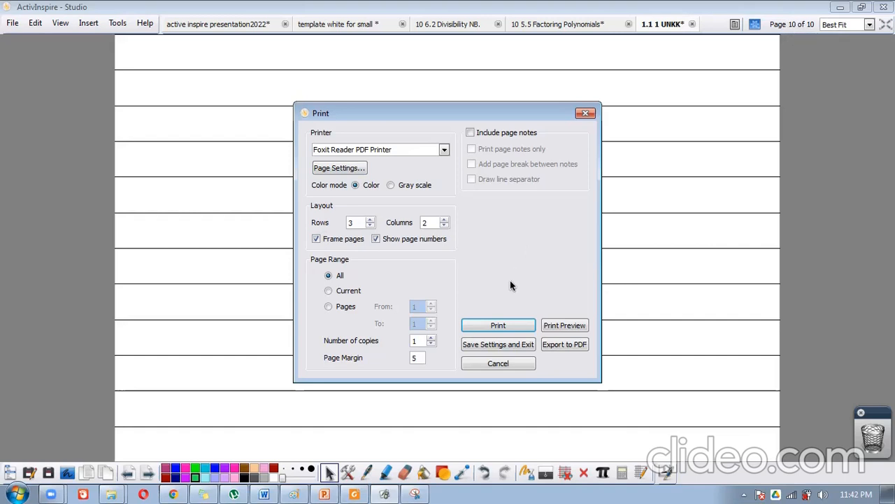
click(564, 344)
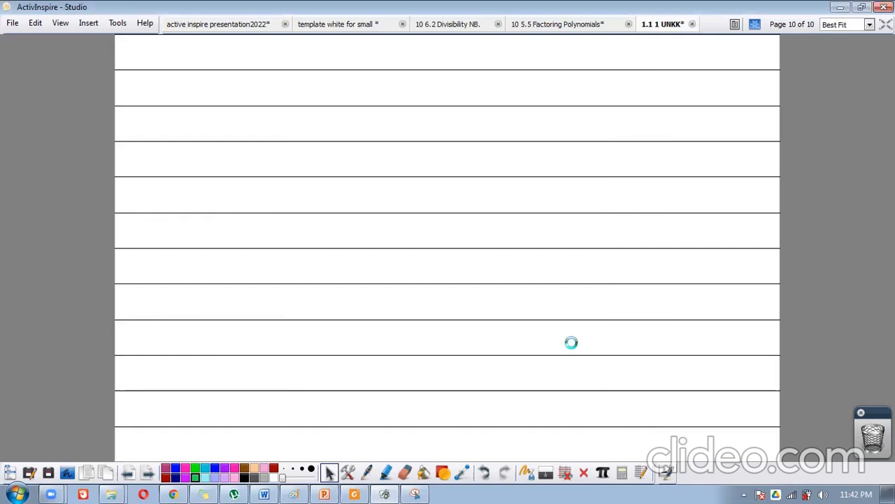
drag(323, 241, 230, 176)
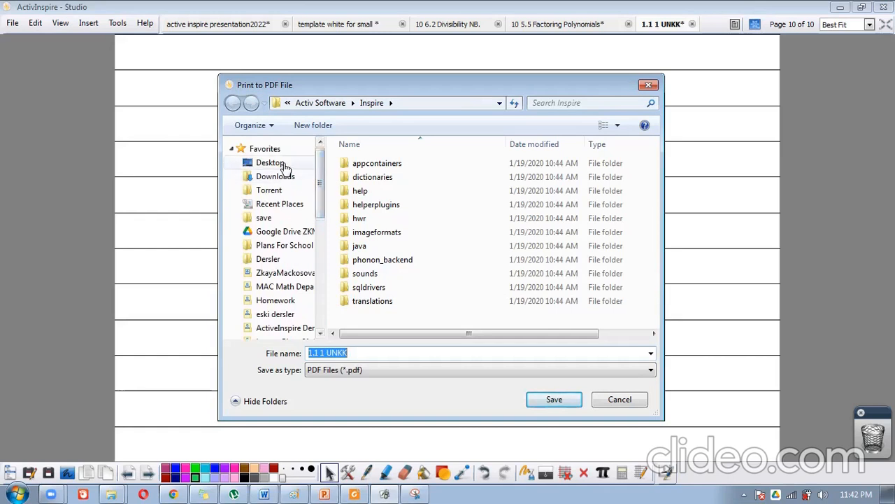
click(267, 162)
click(419, 334)
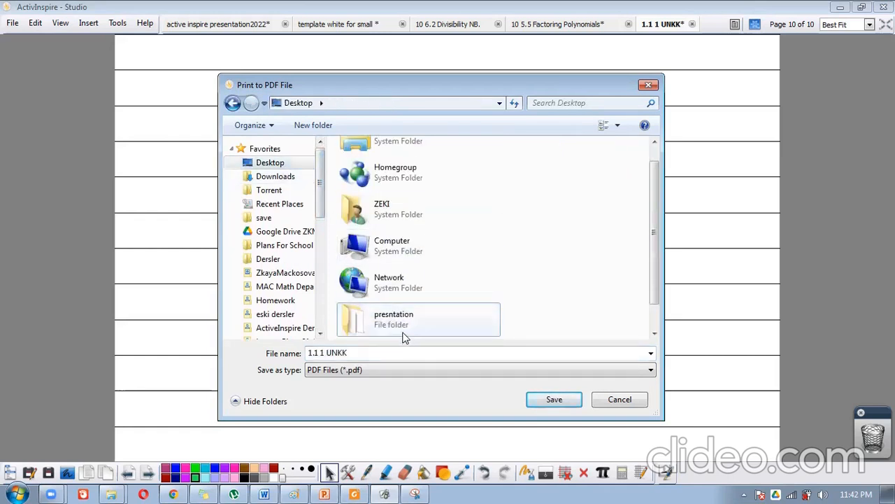
double_click(402, 335)
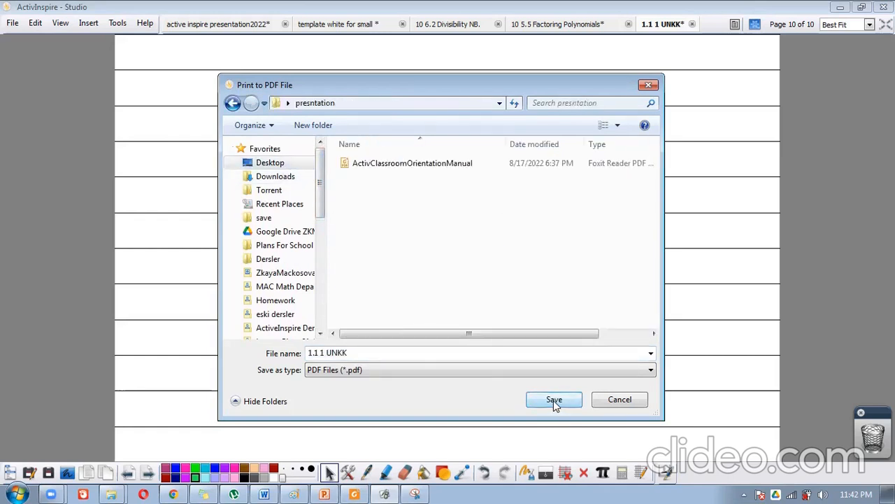
click(554, 401)
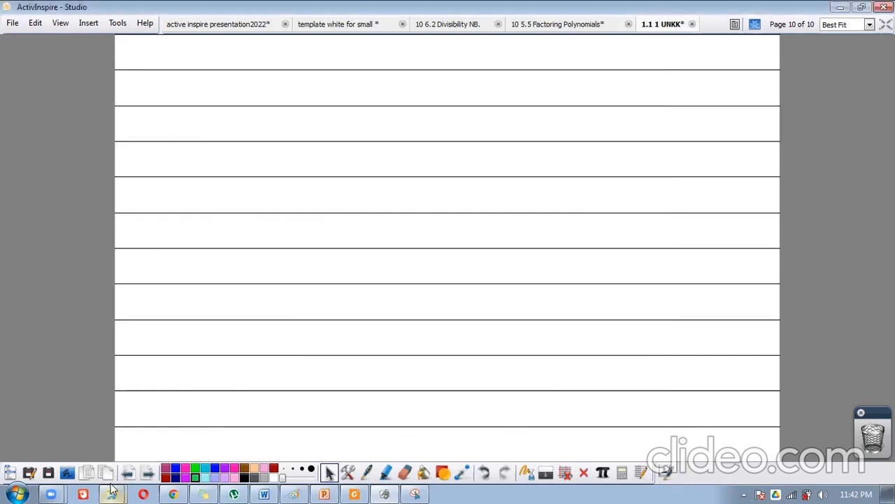
Step: Switch to the presntation folder in Windows Explorer and open the exported 1.1 1 UNKK PDF
mouse_move(112, 490)
click(110, 467)
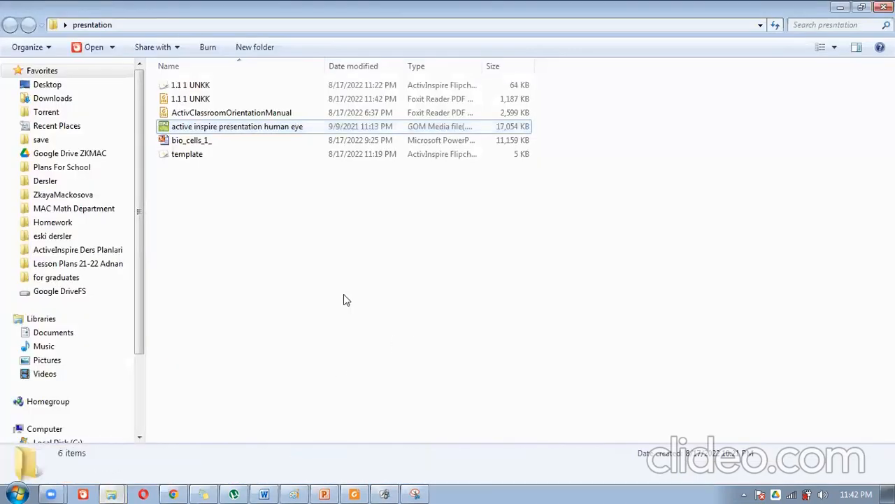
double_click(187, 99)
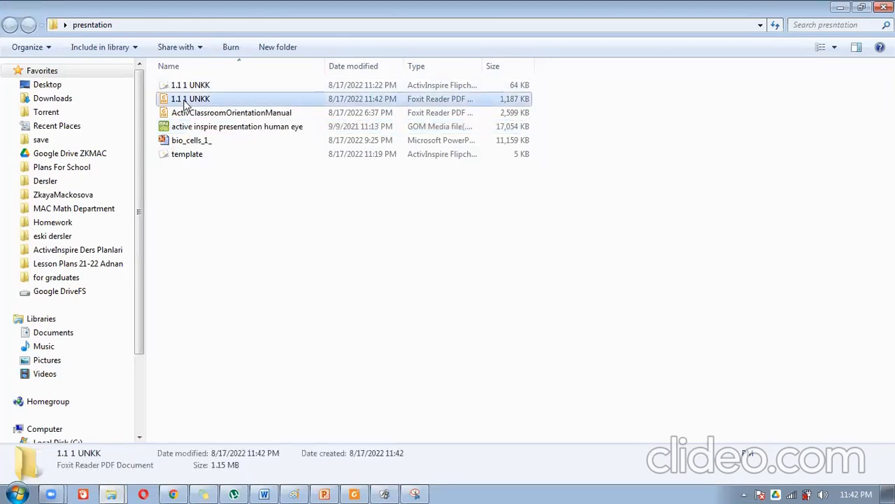
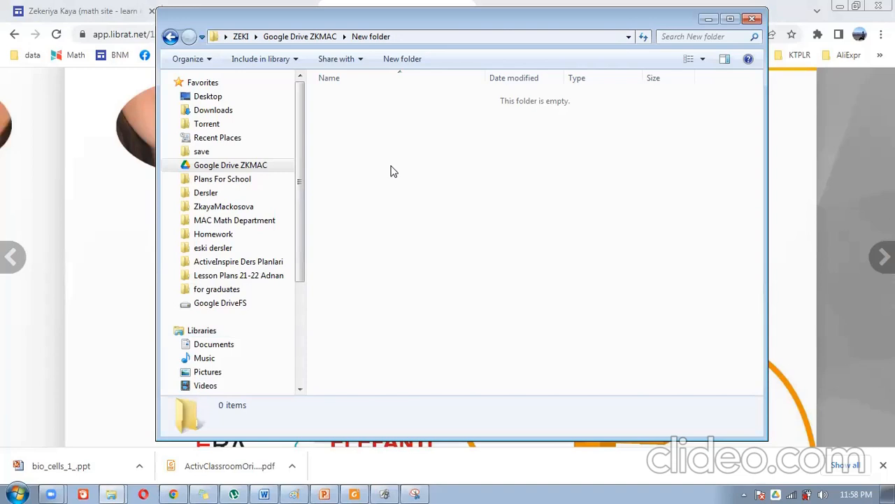
Step: Check Google Drive's sync activity, view the synced photo IMG_20220817_235615 from New folder and close it
click(775, 494)
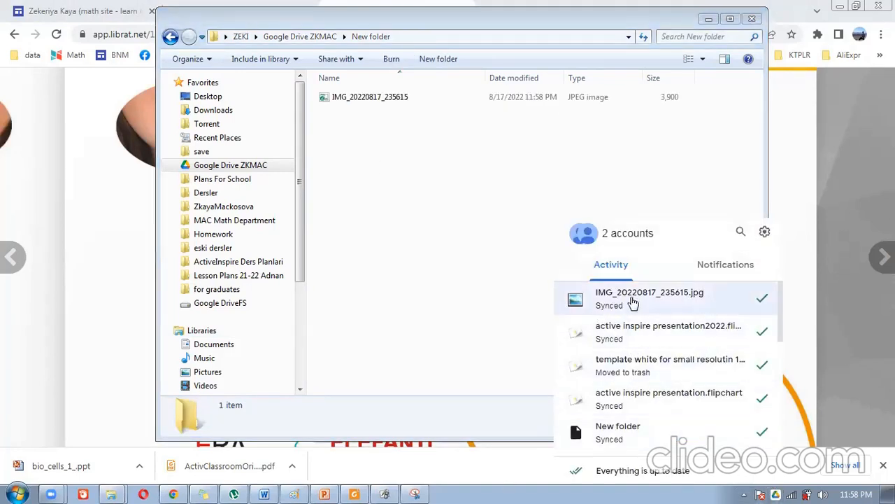
click(340, 135)
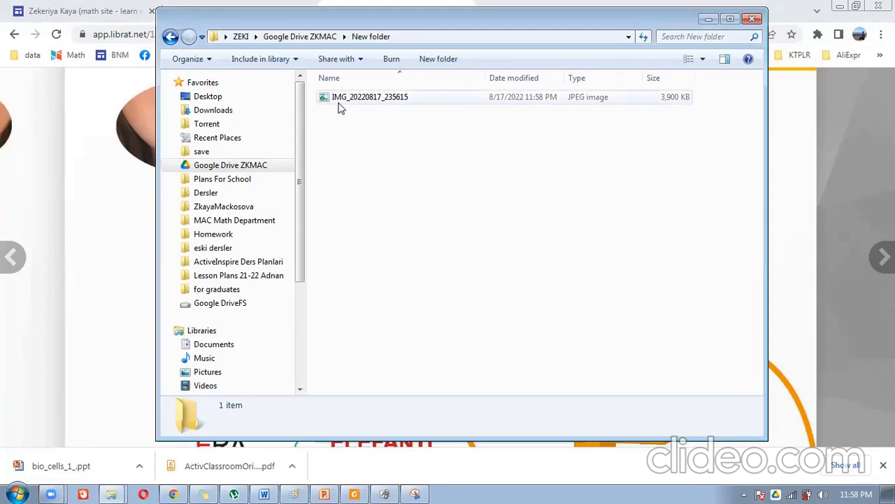
click(340, 99)
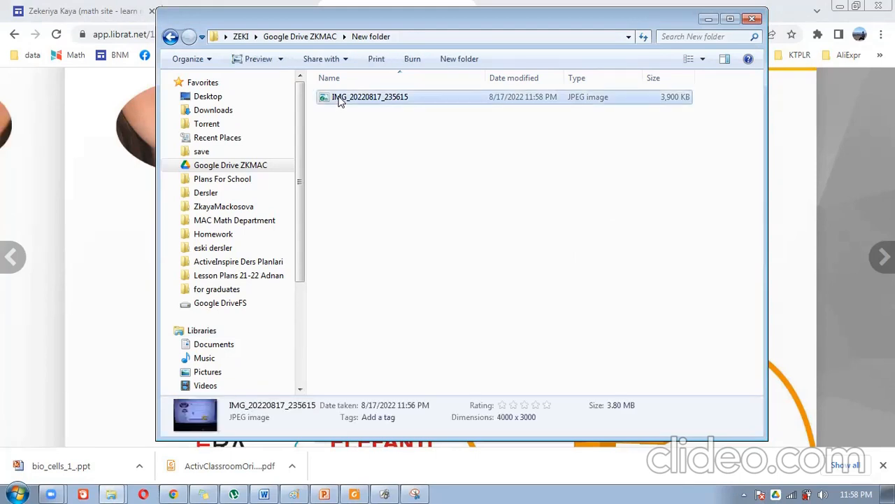
double_click(340, 99)
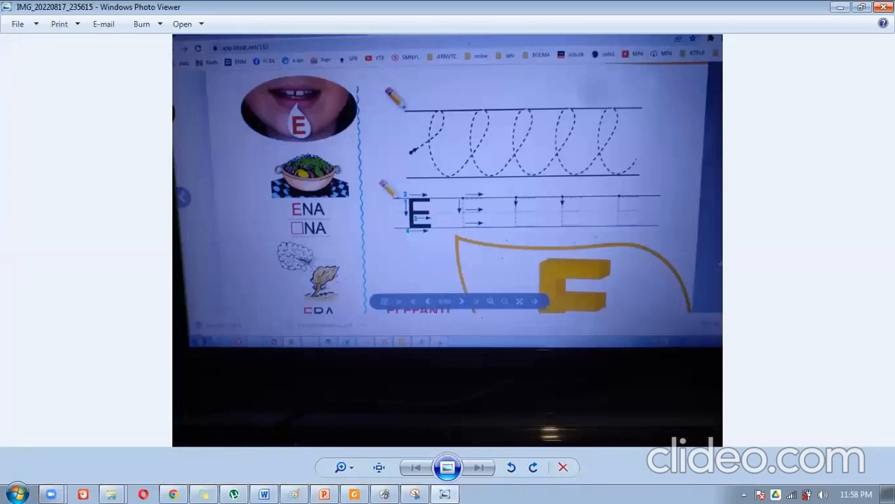
click(884, 7)
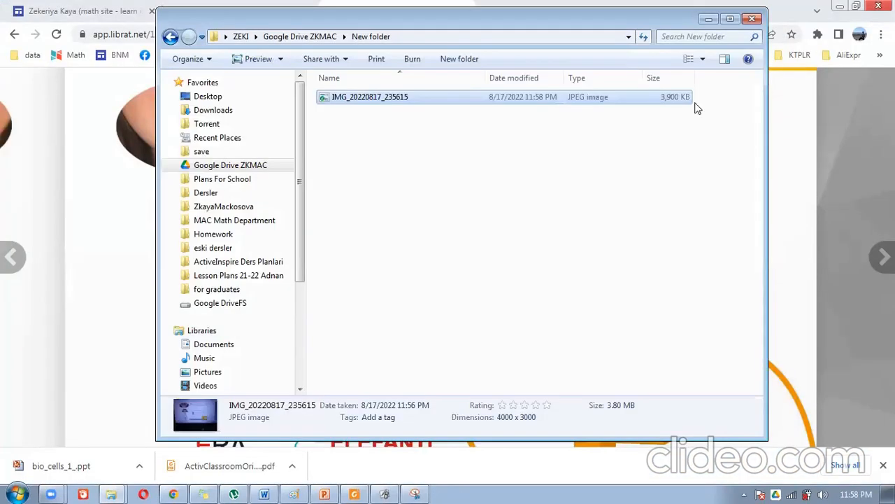
Step: Reopen the photo IMG_20220817_235615 in Windows Photo Viewer and copy it
double_click(364, 96)
right_click(408, 223)
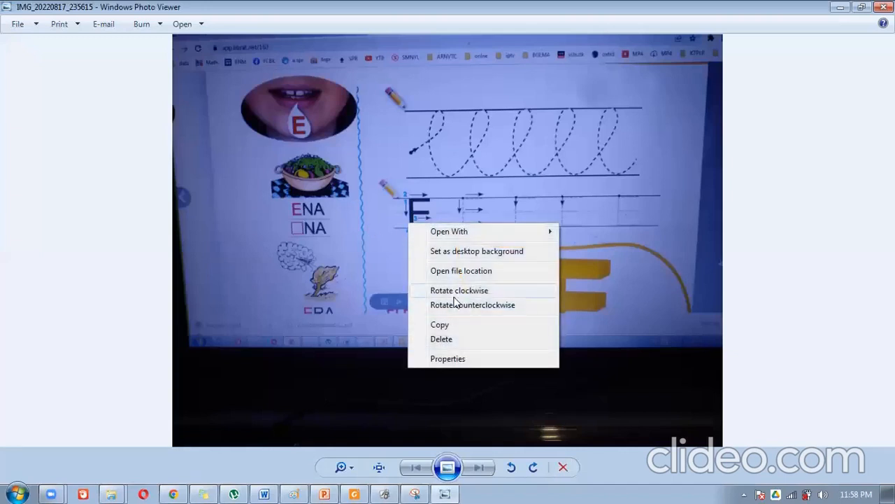
click(454, 327)
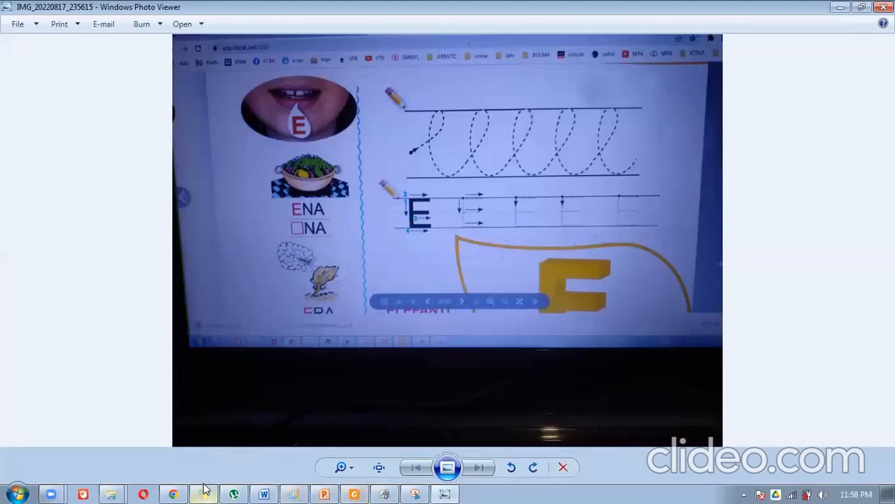
Step: Switch to Paint and try to paste the copied photo over the frog life-cycle picture
click(300, 490)
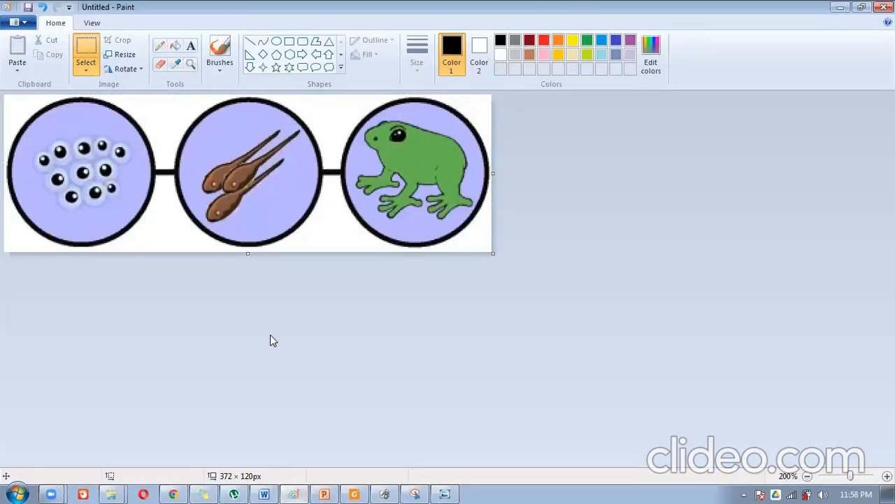
right_click(311, 184)
click(167, 313)
Step: Return to the photo IMG_20220817_235615 in Windows Photo Viewer, open it with Paint and show the whole picture at 12.5% zoom
click(444, 494)
right_click(394, 299)
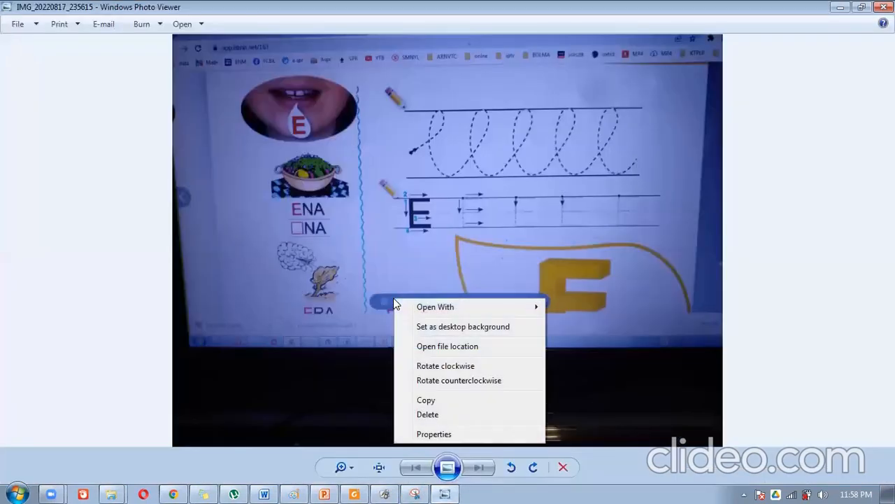
mouse_move(441, 311)
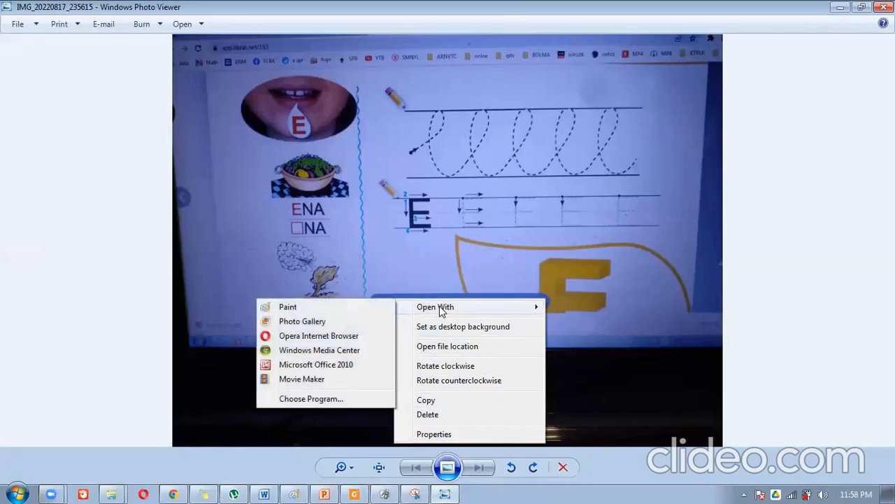
click(315, 309)
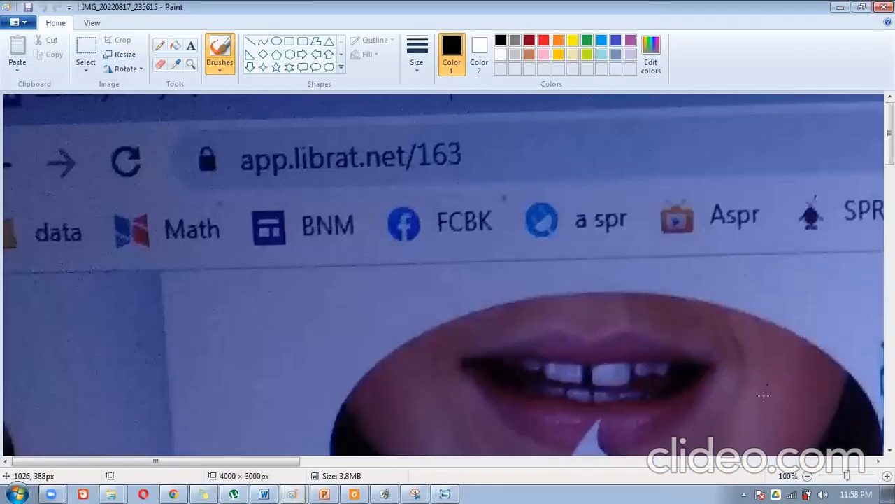
click(807, 476)
click(807, 476)
click(807, 477)
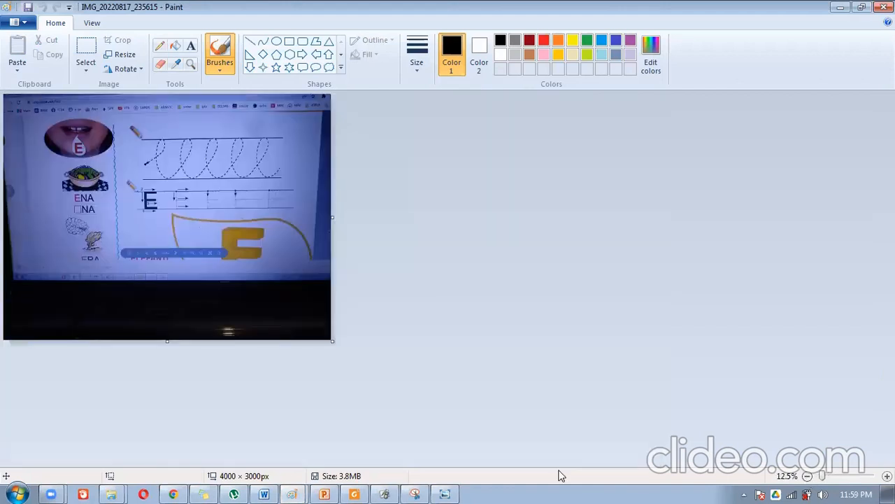
Step: Trim the dark borders off all four sides of the photo by shrinking the canvas, rotating it 180° midway and back upright
drag(166, 343, 159, 263)
drag(335, 178, 315, 179)
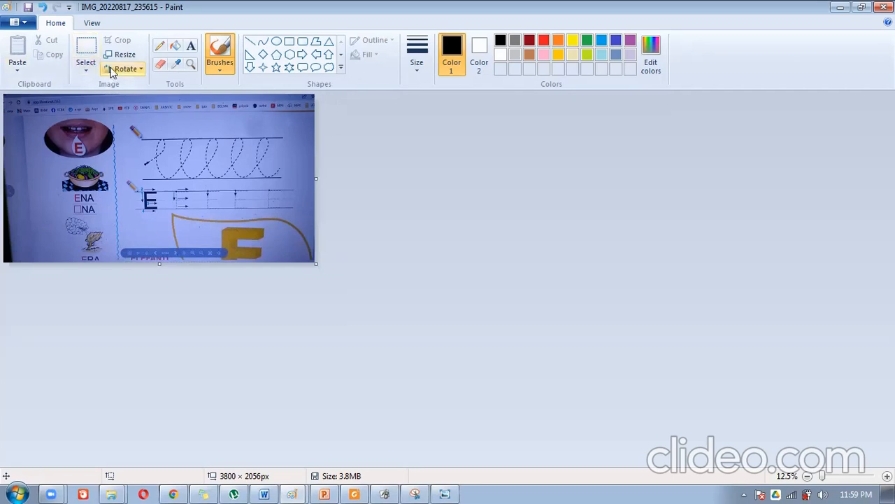
click(116, 69)
click(133, 114)
drag(159, 264, 160, 239)
drag(316, 167, 282, 166)
click(126, 69)
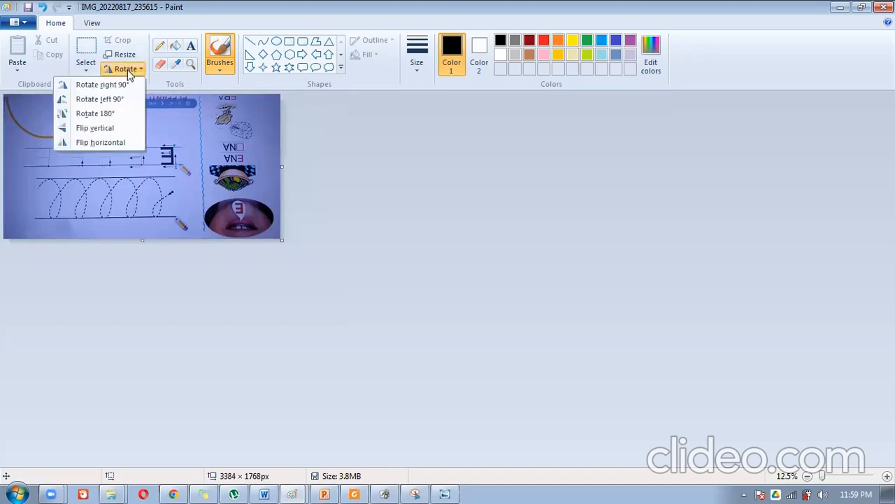
click(116, 114)
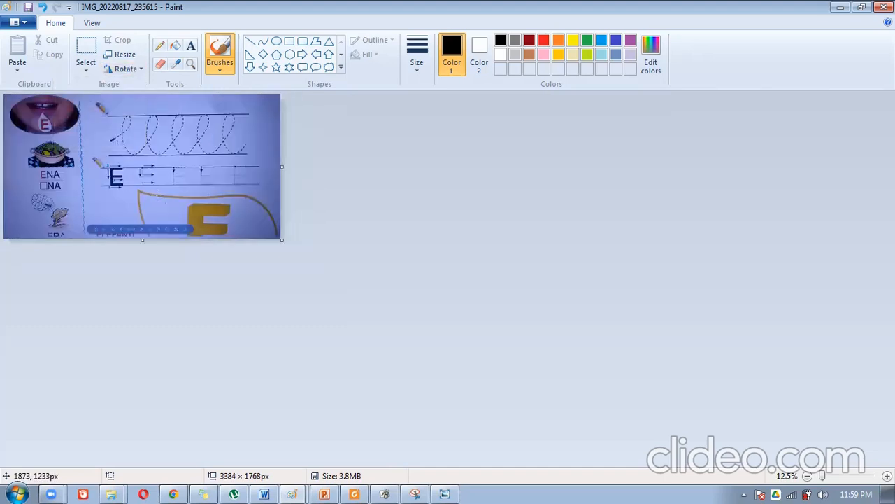
Step: Copy the entire trimmed photo and paste it onto page 31 of the active inspire presentation flipchart in ActivInspire
key(ctrl+a)
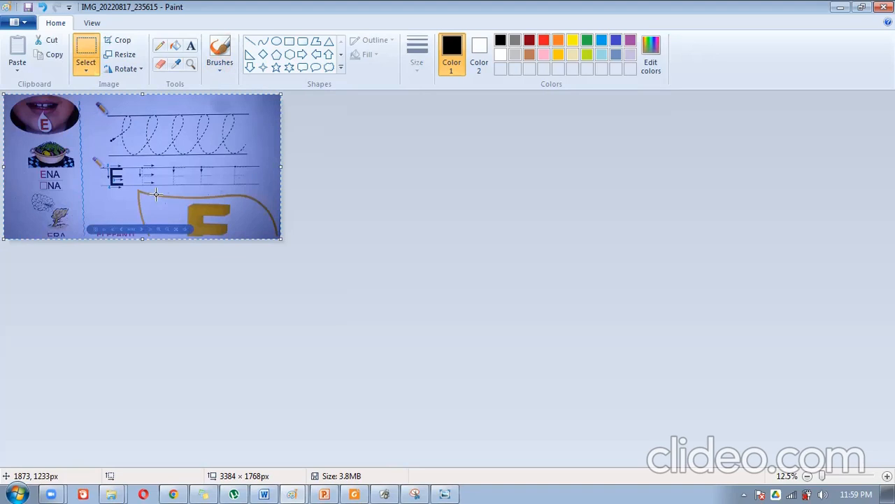
key(ctrl+c)
click(385, 494)
click(147, 477)
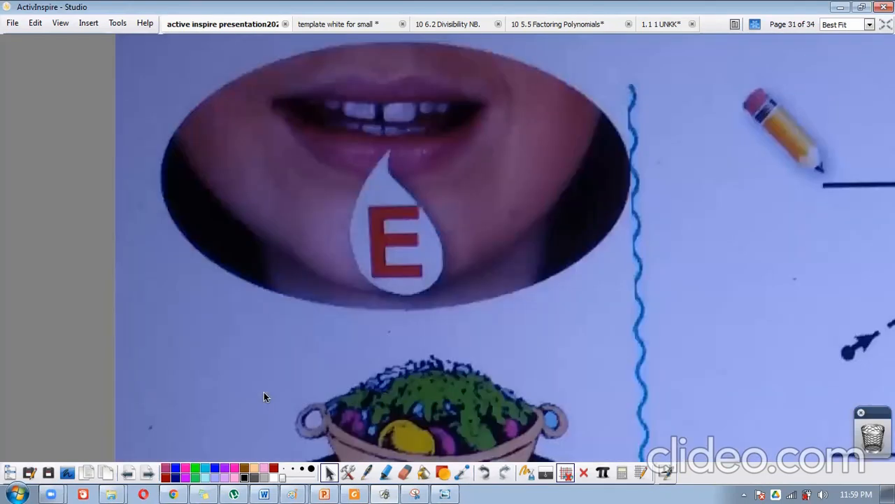
click(393, 326)
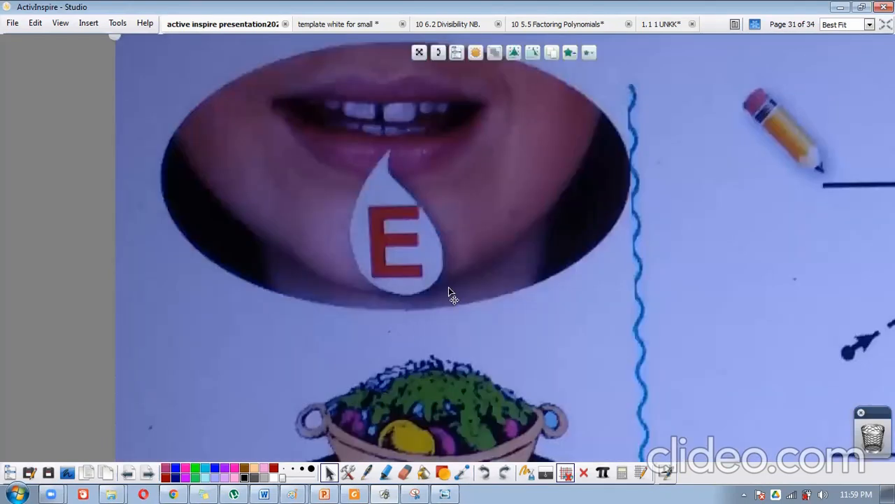
Step: Reduce the pasted worksheet photo in size repeatedly until it fits within the page width
click(589, 56)
click(587, 53)
click(587, 53)
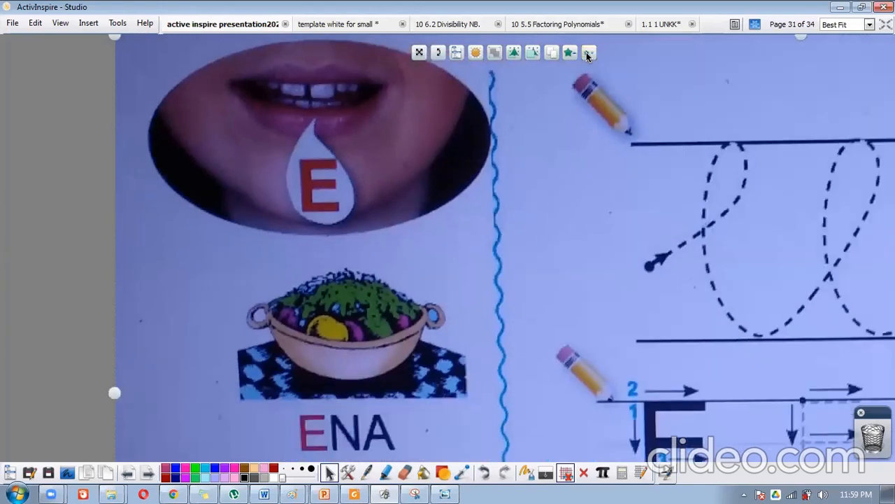
click(587, 54)
click(586, 53)
click(586, 54)
click(587, 53)
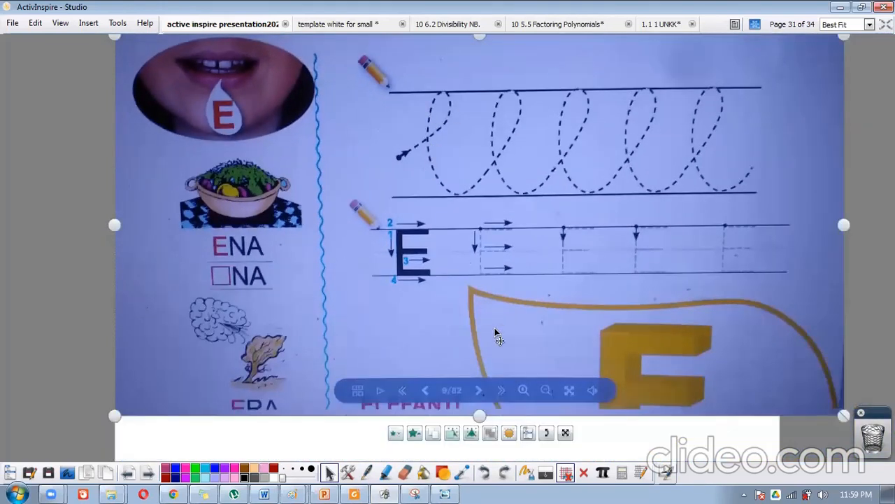
click(397, 433)
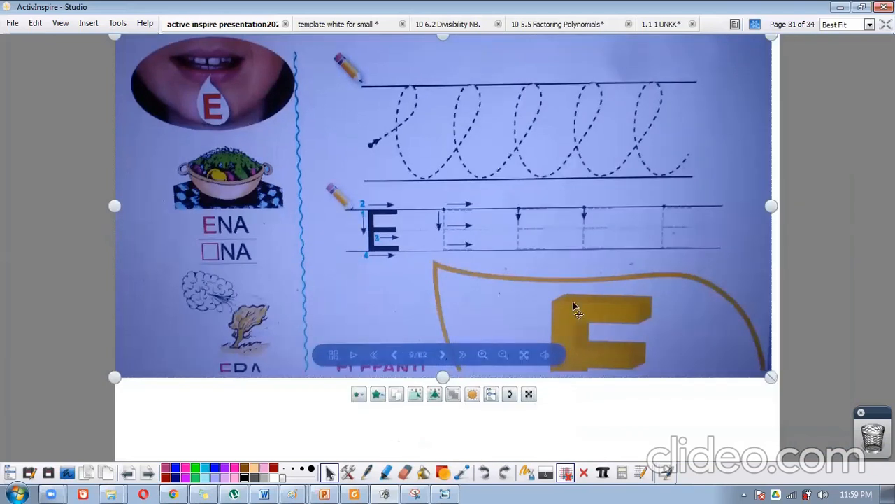
Step: Deselect the photo and trace the dashed loops of the handwriting exercise with a dark red pen
click(675, 413)
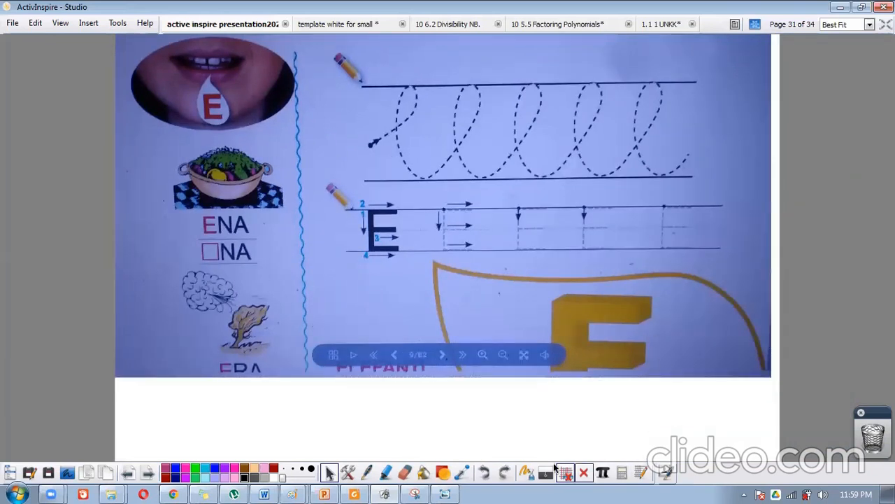
click(367, 473)
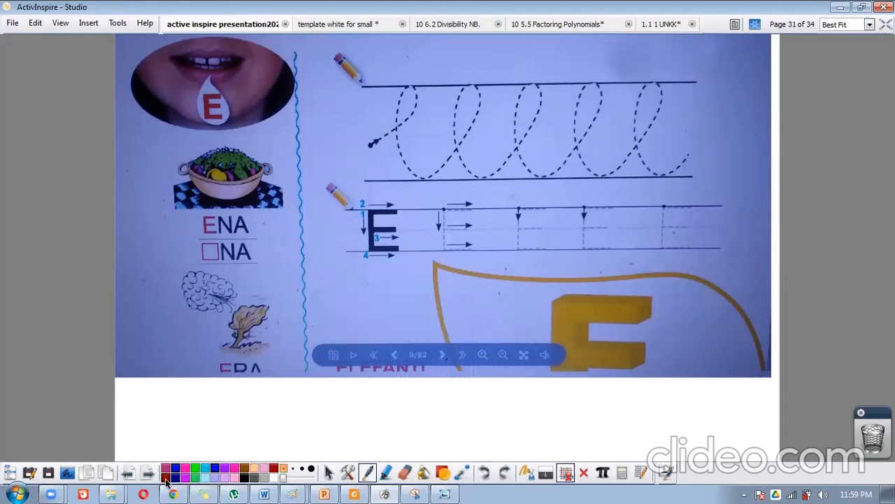
mouse_move(370, 144)
mouse_down()
mouse_move(413, 105)
mouse_move(409, 87)
mouse_move(396, 125)
mouse_move(451, 155)
mouse_move(476, 82)
mouse_move(465, 141)
mouse_move(488, 170)
mouse_move(523, 137)
mouse_move(533, 87)
mouse_move(519, 123)
mouse_move(540, 163)
mouse_move(589, 123)
mouse_up()
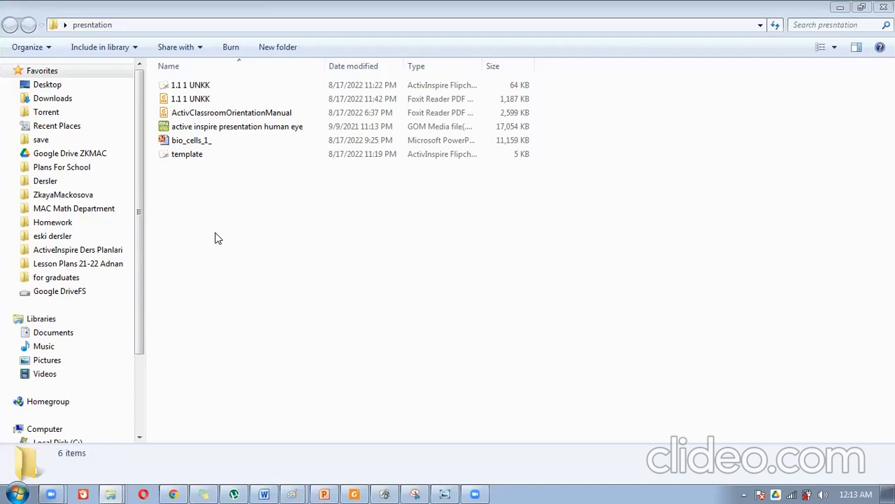
Step: Open the template flipchart from the presntation folder and handwrite the title "Lesson 1" across the upper part of its page
click(195, 155)
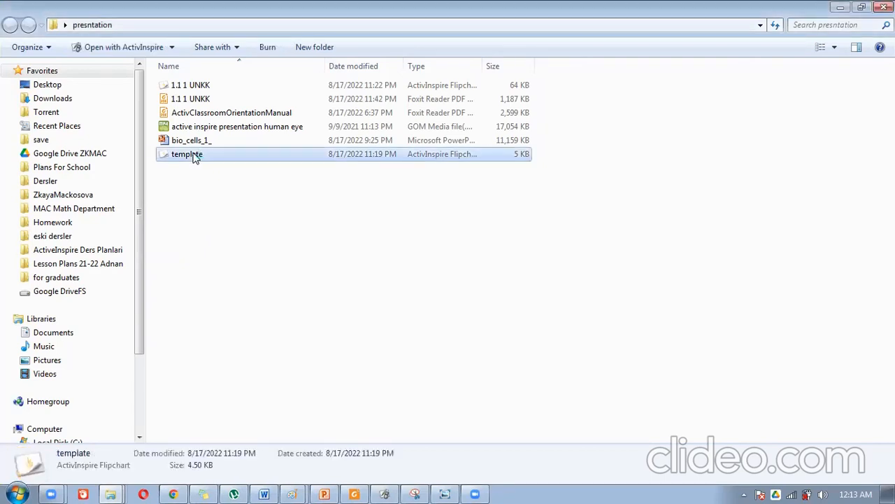
click(384, 494)
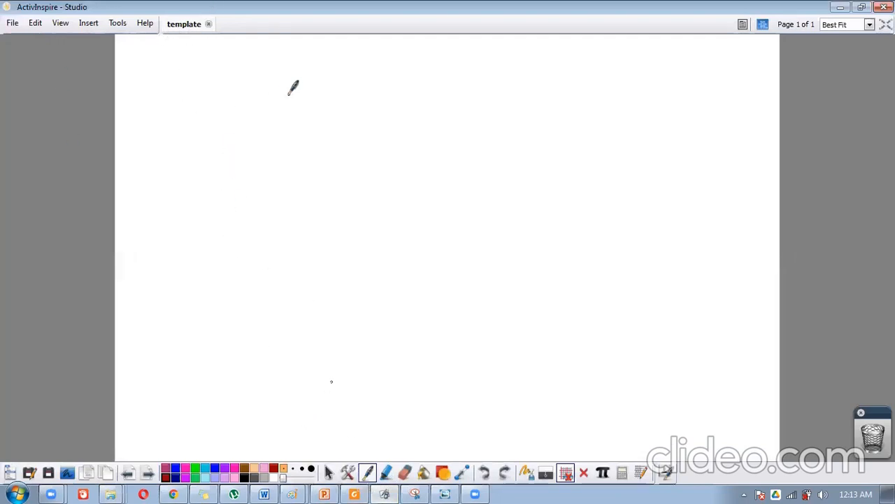
mouse_move(251, 78)
mouse_down()
mouse_move(254, 119)
mouse_move(297, 114)
mouse_move(323, 128)
mouse_up()
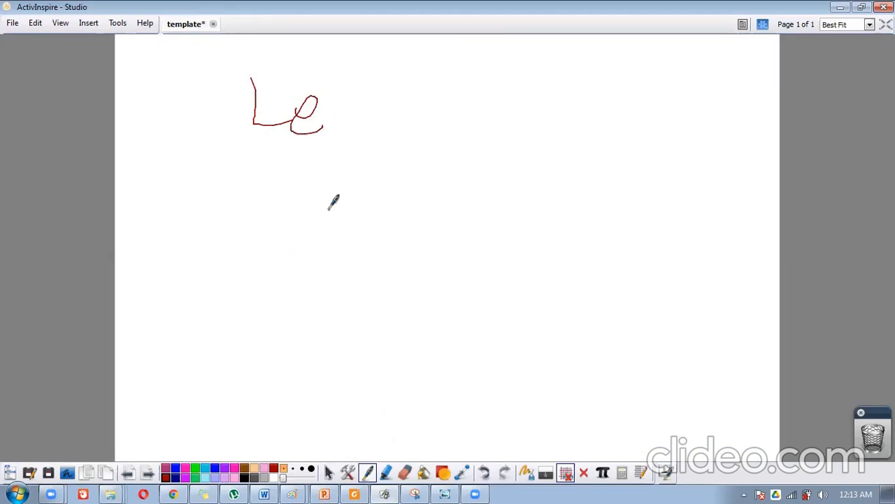
drag(350, 102, 323, 135)
mouse_move(371, 98)
mouse_down()
mouse_move(370, 107)
mouse_move(412, 98)
mouse_move(462, 119)
mouse_move(535, 70)
mouse_move(558, 111)
mouse_up()
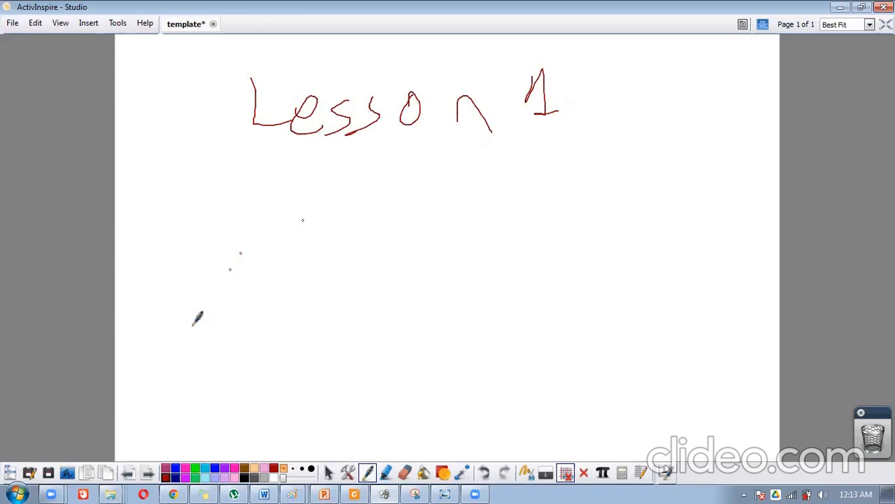
Step: Handwrite a numbered list down to 4 below the title and draw a box around its first number
mouse_move(196, 229)
mouse_down()
mouse_move(217, 203)
mouse_move(210, 184)
mouse_move(201, 238)
mouse_up()
mouse_move(209, 295)
mouse_down()
mouse_move(222, 350)
mouse_move(213, 369)
mouse_up()
drag(215, 389, 230, 402)
mouse_move(194, 263)
mouse_down()
mouse_move(217, 259)
mouse_move(187, 238)
mouse_up()
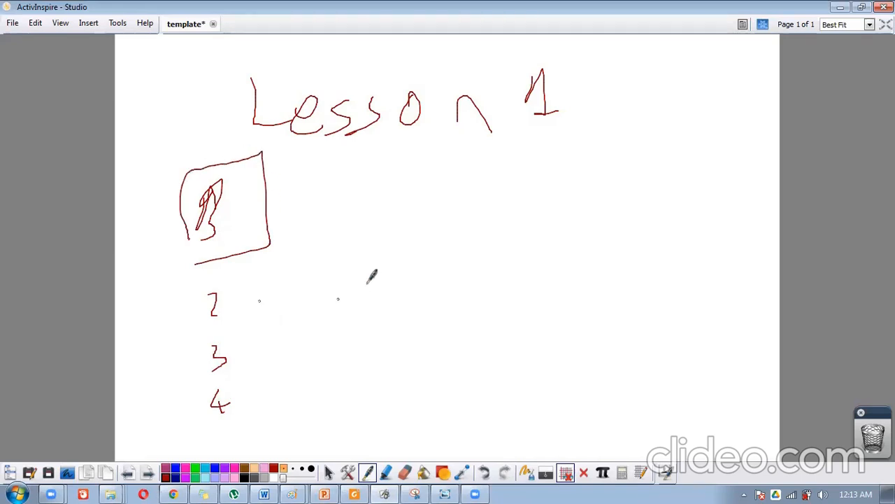
Step: Add two pages to the flipchart, marking page 2 with pen strokes and writing a large 3 on page 3
click(147, 474)
drag(295, 217, 376, 253)
drag(268, 203, 350, 270)
click(147, 475)
drag(323, 174, 316, 255)
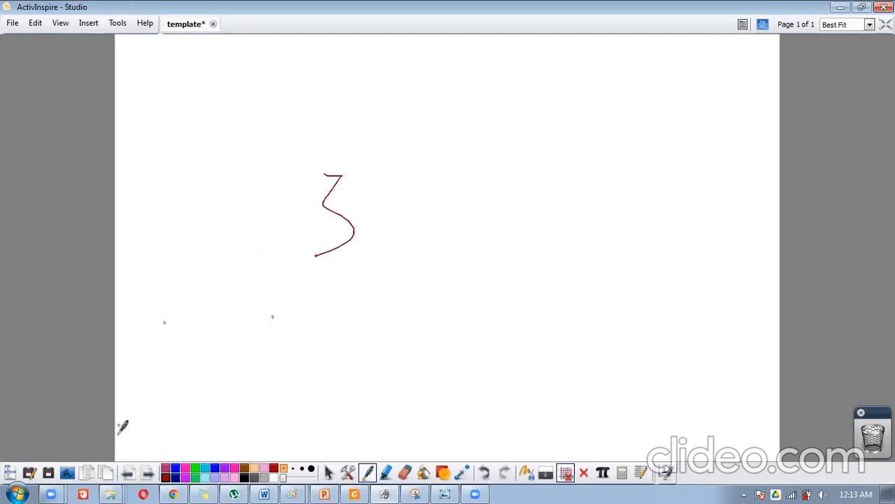
Step: Go back to page 1, handwrite a few more letters after "Lesson 1" and save the flipchart as 9 1.1 nat in the presntation folder
click(128, 474)
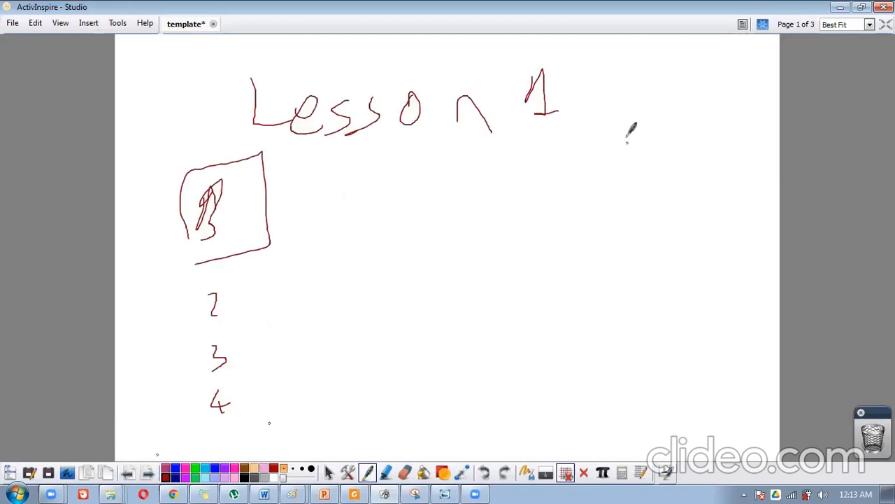
mouse_move(627, 68)
mouse_down()
mouse_move(634, 112)
mouse_move(658, 73)
mouse_move(674, 107)
mouse_move(710, 103)
mouse_up()
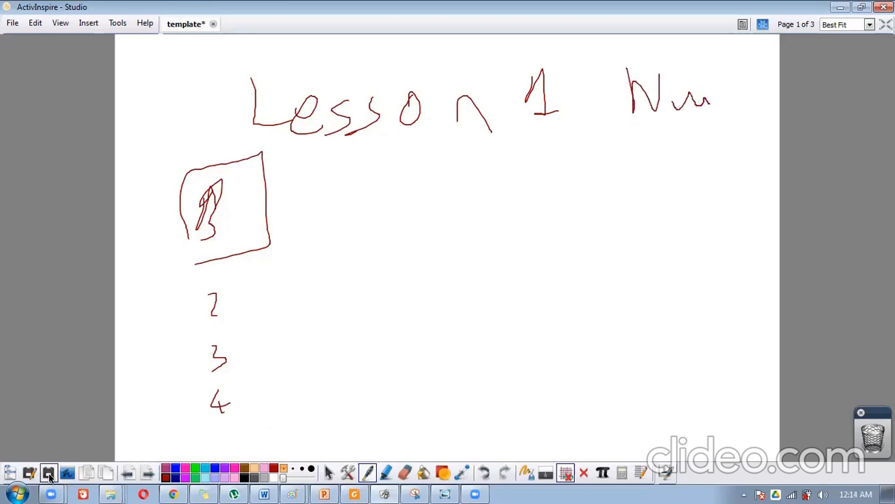
click(31, 473)
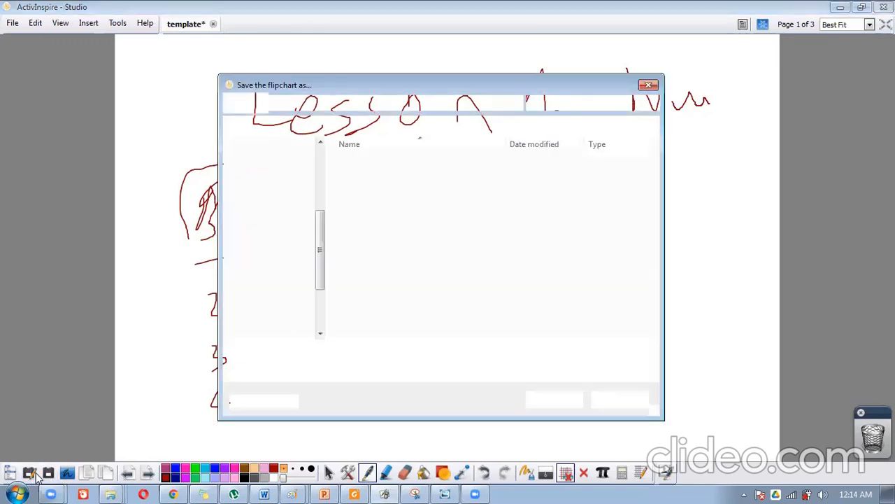
text(9.)
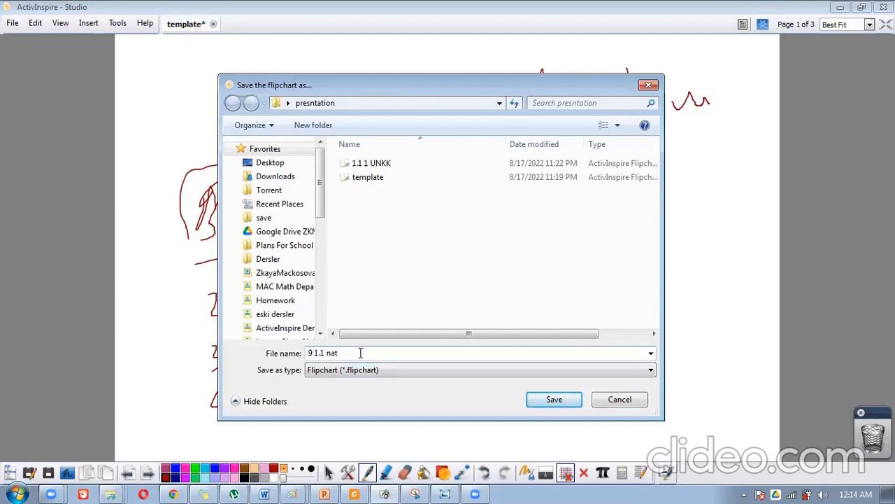
text(1.1 nat)
key(Return)
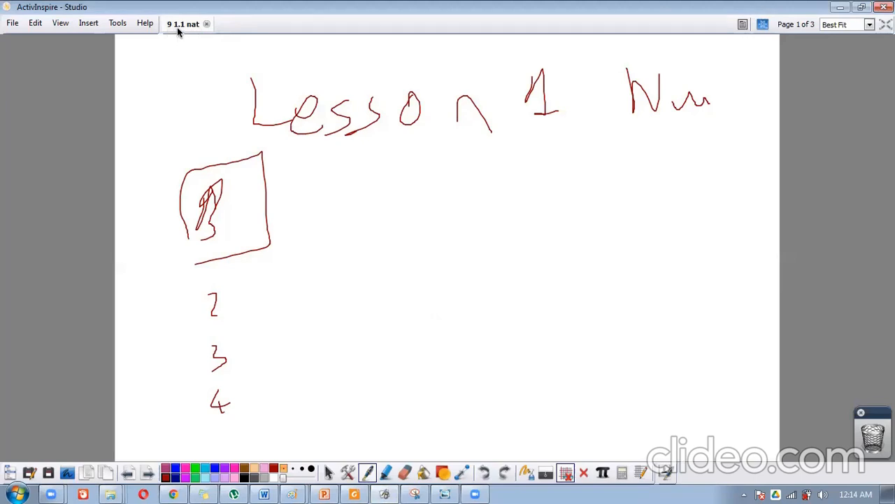
Step: Open the original template flipchart again from the presntation folder and bring ActivInspire to the front
click(117, 490)
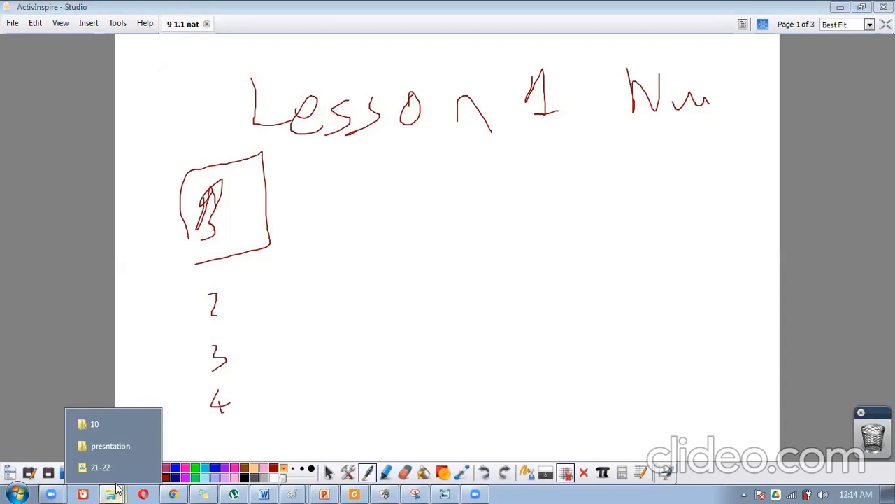
click(100, 447)
click(197, 181)
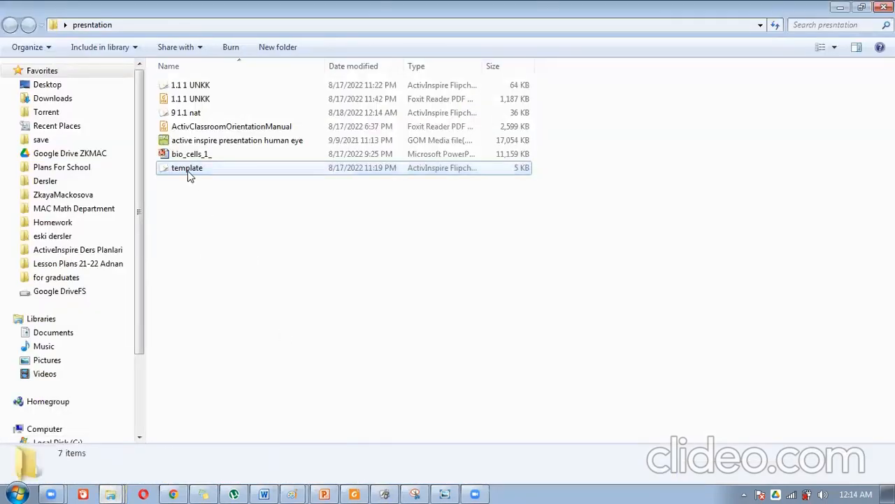
double_click(187, 171)
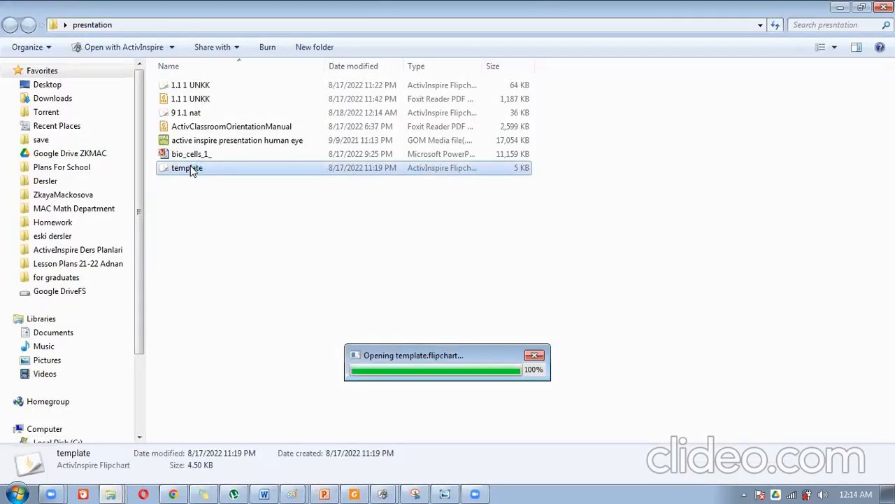
click(291, 493)
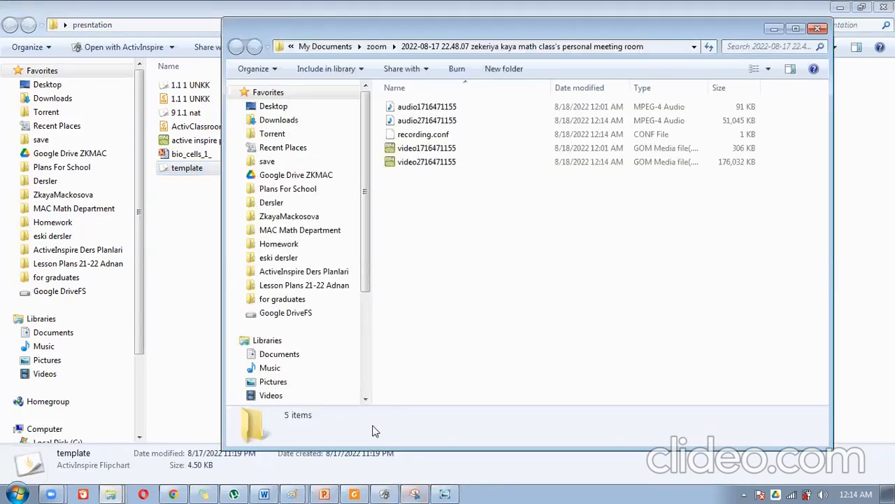
click(384, 494)
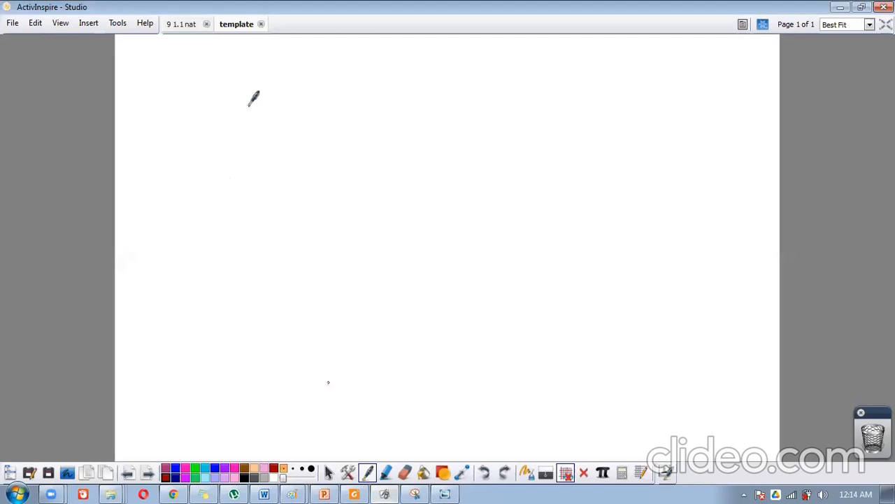
Step: Handwrite a chapter 1 heading on the blank template page, add numbers 1 and 2 with a circle around 2, and some strokes beneath
mouse_move(263, 79)
mouse_down()
mouse_move(262, 121)
mouse_move(347, 109)
mouse_move(414, 139)
mouse_up()
drag(501, 62, 537, 134)
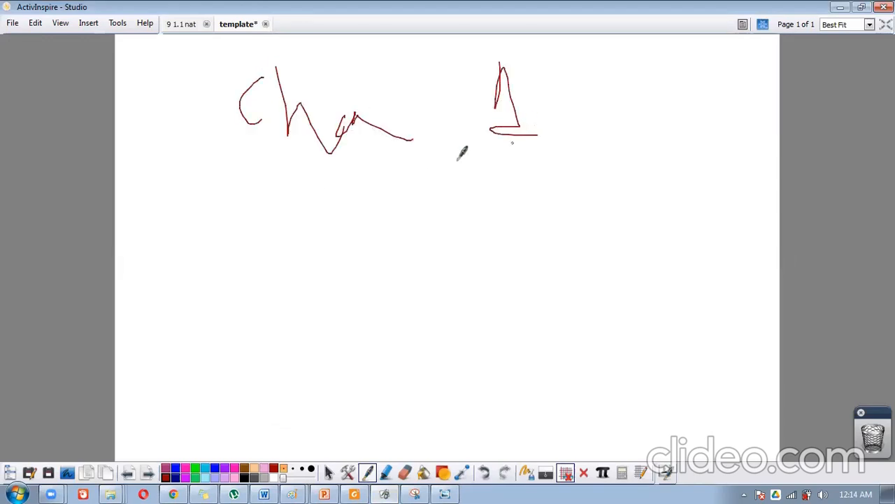
mouse_move(191, 195)
mouse_down()
mouse_move(200, 209)
mouse_move(224, 213)
mouse_up()
mouse_move(192, 254)
mouse_down()
mouse_move(214, 252)
mouse_move(210, 275)
mouse_up()
drag(191, 227, 175, 252)
drag(208, 357, 256, 364)
drag(268, 364, 261, 376)
Step: Add pages up to page 3, draw a wavy stroke there, and save the flipchart as 9 1.2 inte in the presntation folder
click(147, 472)
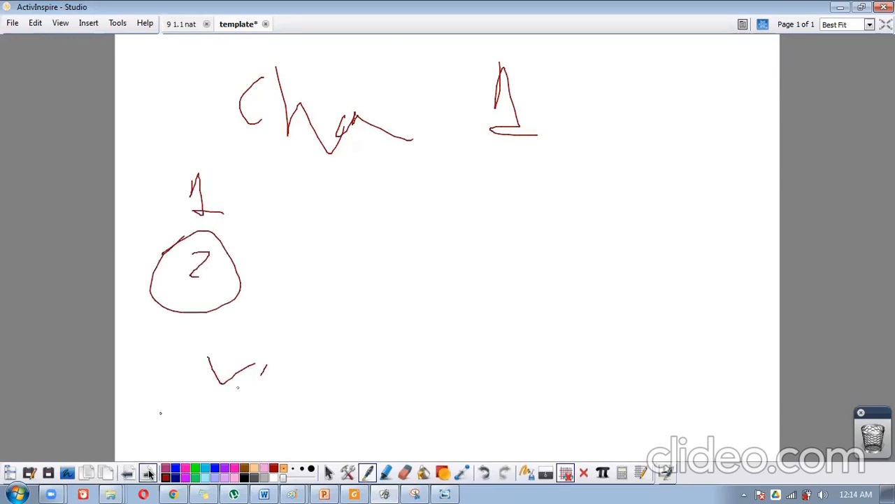
drag(200, 335, 388, 328)
click(29, 473)
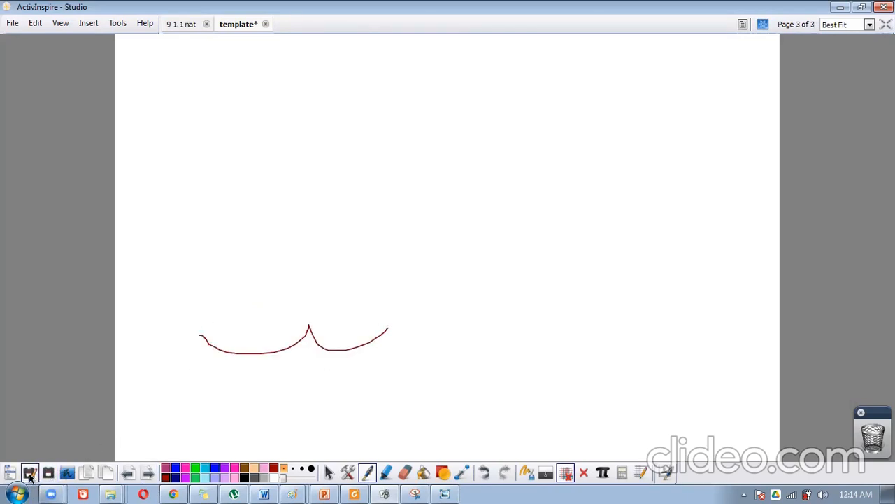
click(48, 473)
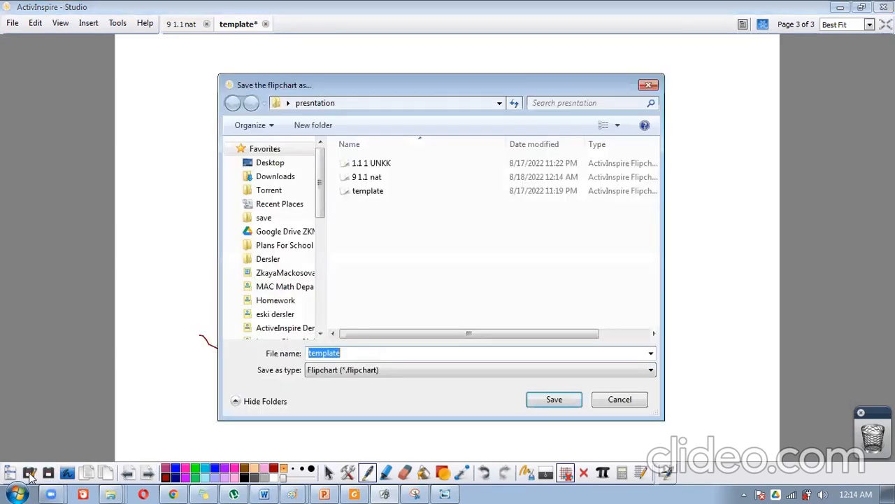
click(367, 179)
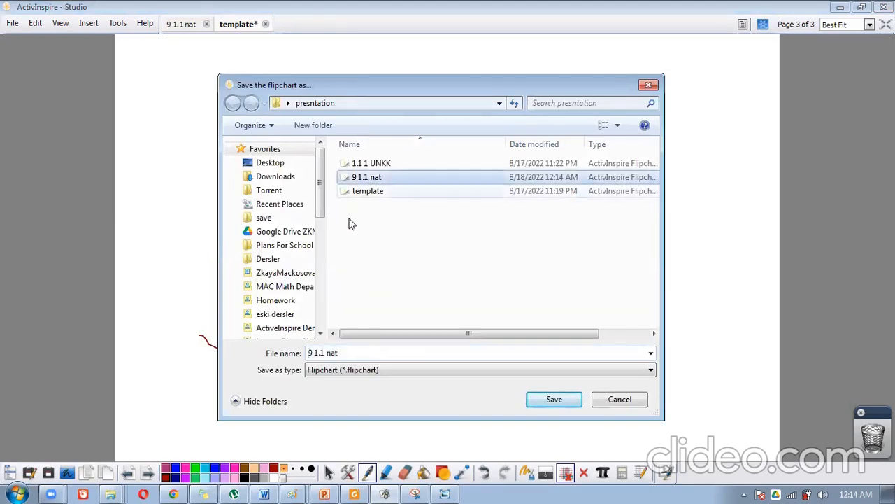
click(323, 353)
drag(321, 352, 336, 353)
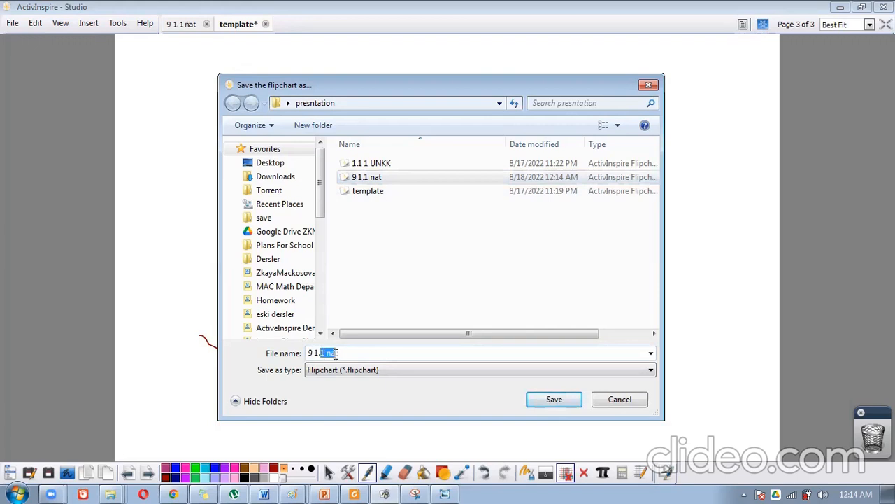
text(2)
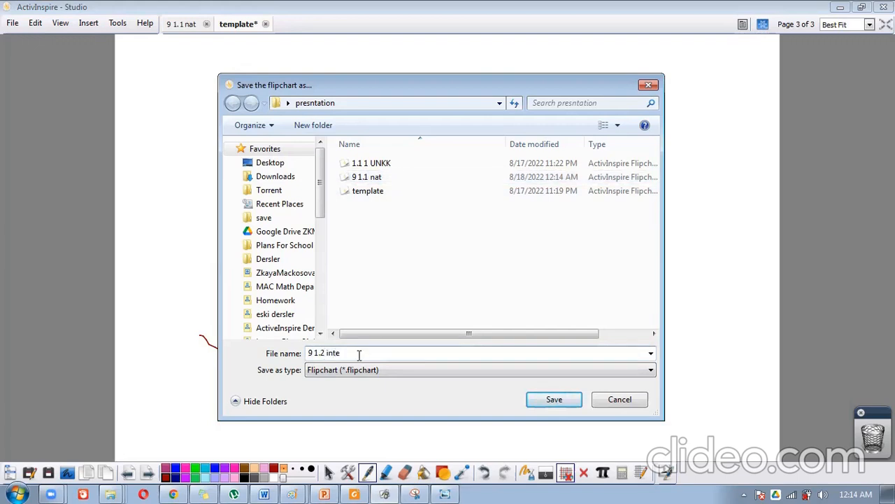
click(554, 400)
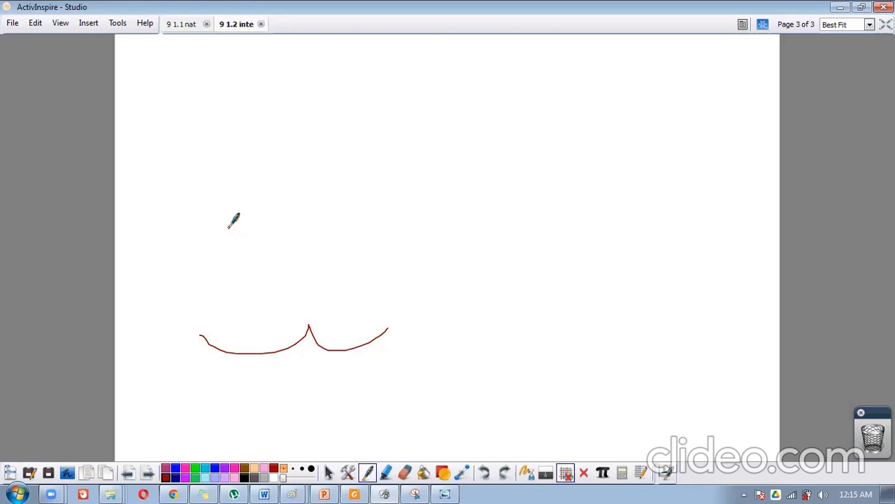
Step: Open the 10 1.1 Logic NB flipchart from folder 10 and bring ActivInspire to the front
right_click(111, 492)
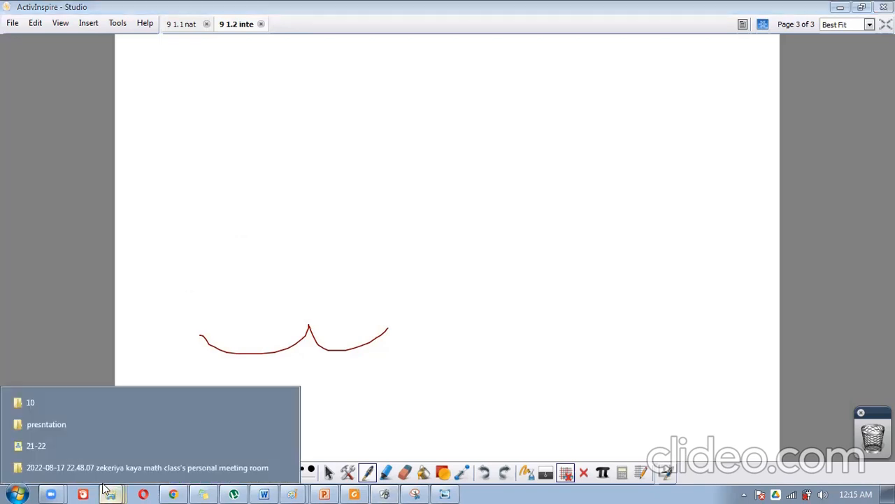
click(60, 403)
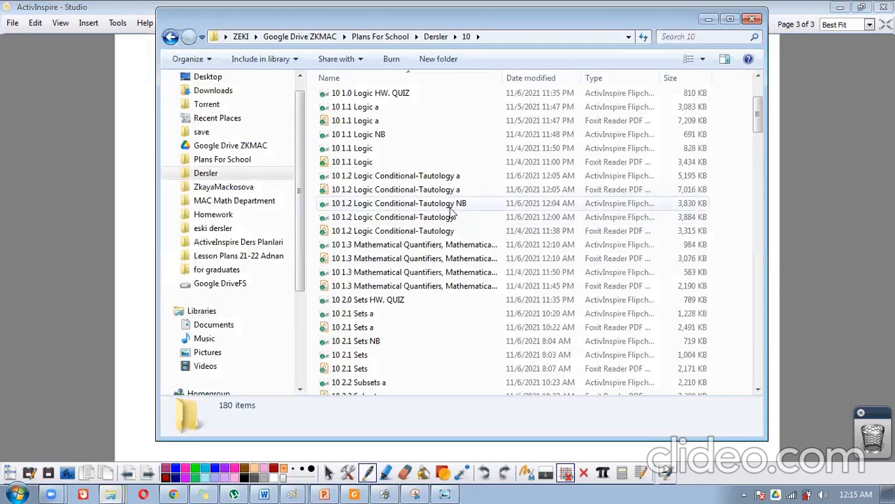
scroll(451, 210, up, 3)
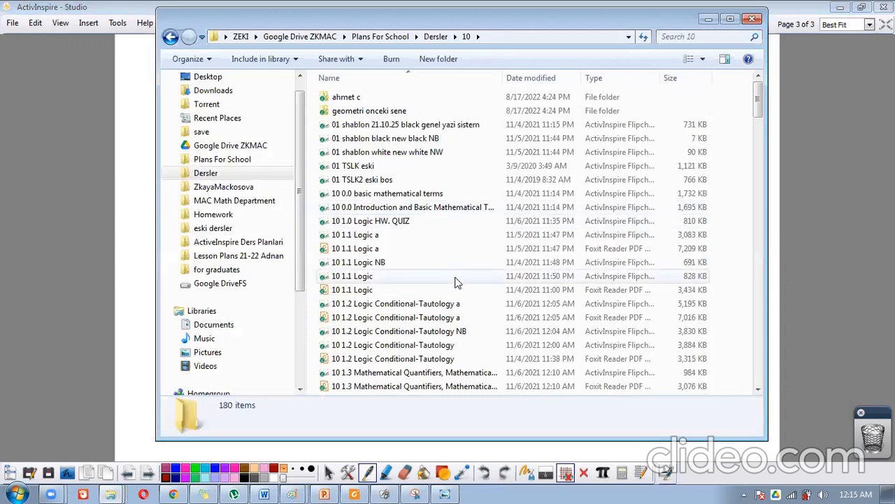
scroll(455, 282, down, 8)
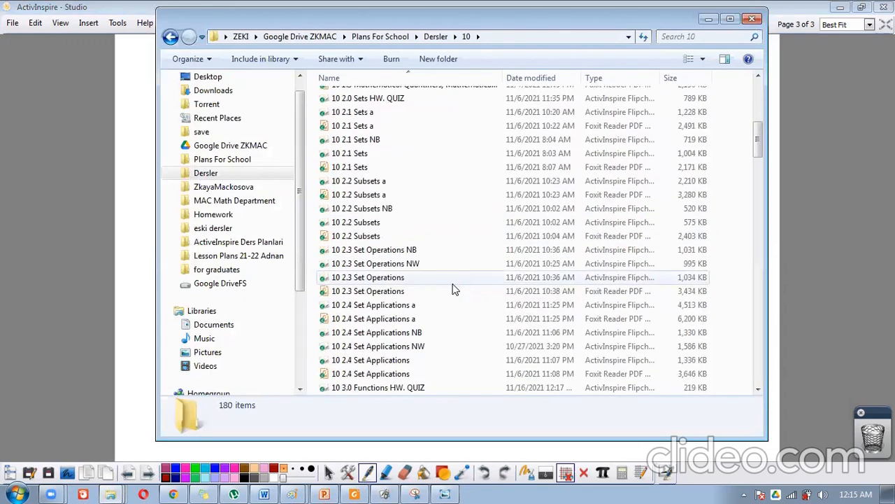
scroll(453, 290, up, 5)
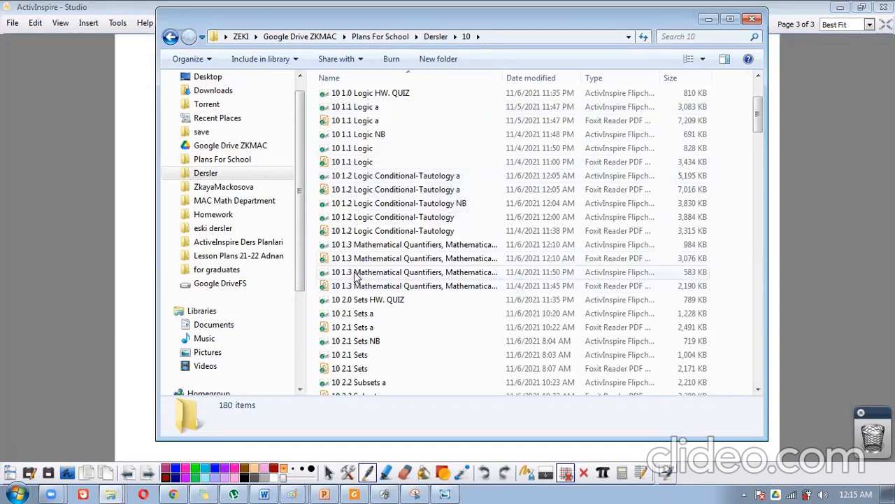
scroll(356, 274, up, 1)
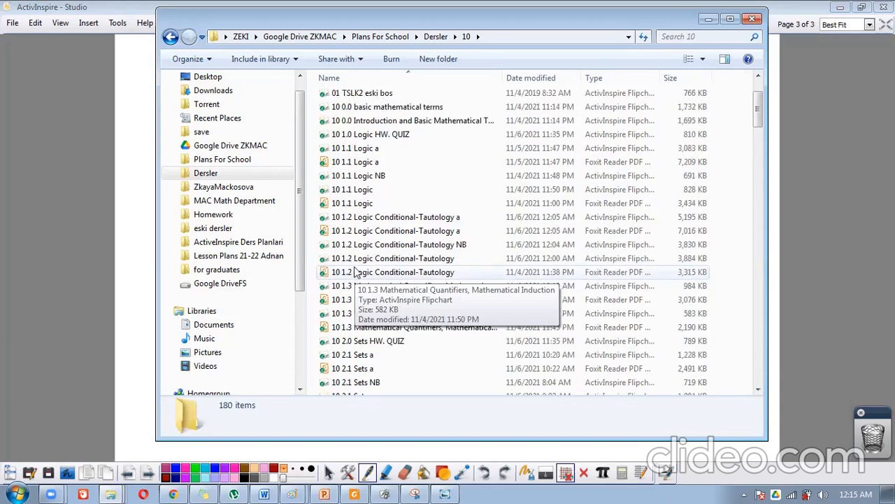
double_click(357, 177)
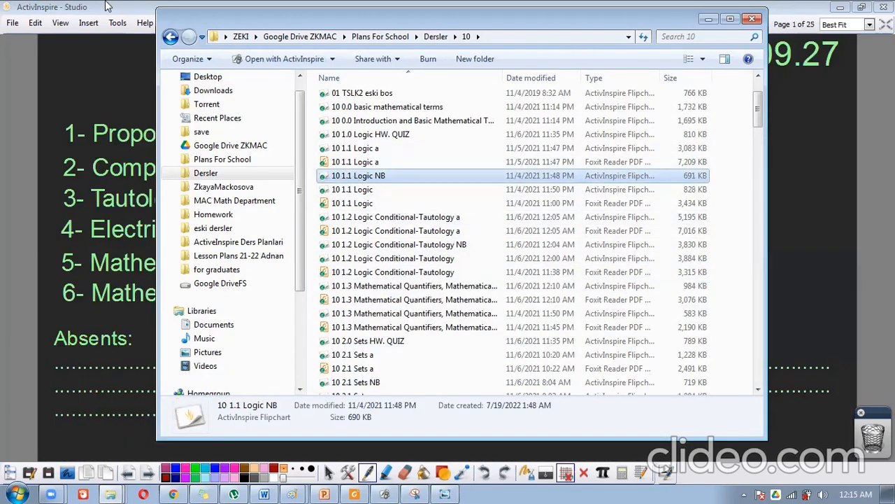
click(109, 6)
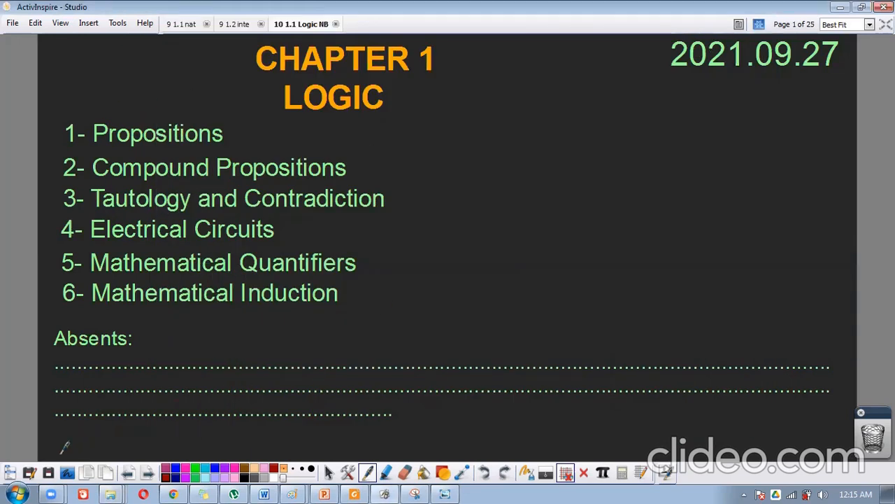
Step: Mark the opening pages with dark red freehand strokes, switch the pen to light blue, and draw wavy strokes on pages 2 and 3
drag(349, 382, 490, 397)
click(147, 473)
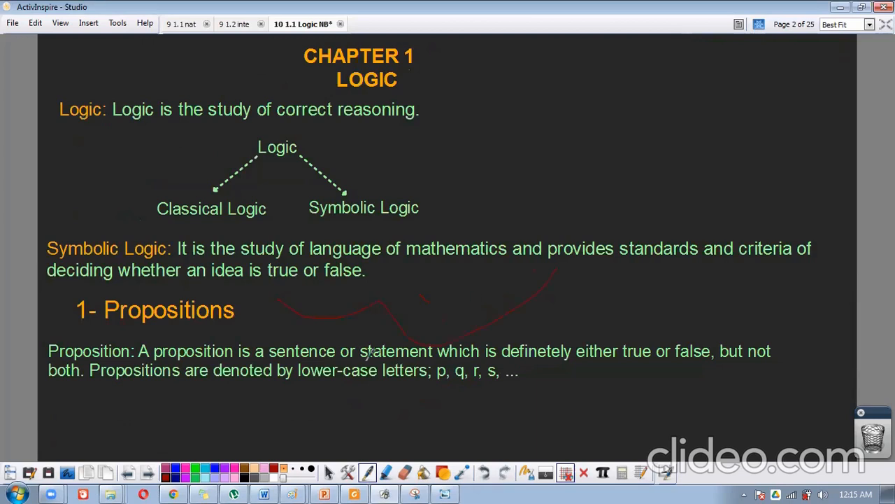
click(205, 467)
drag(490, 162, 708, 149)
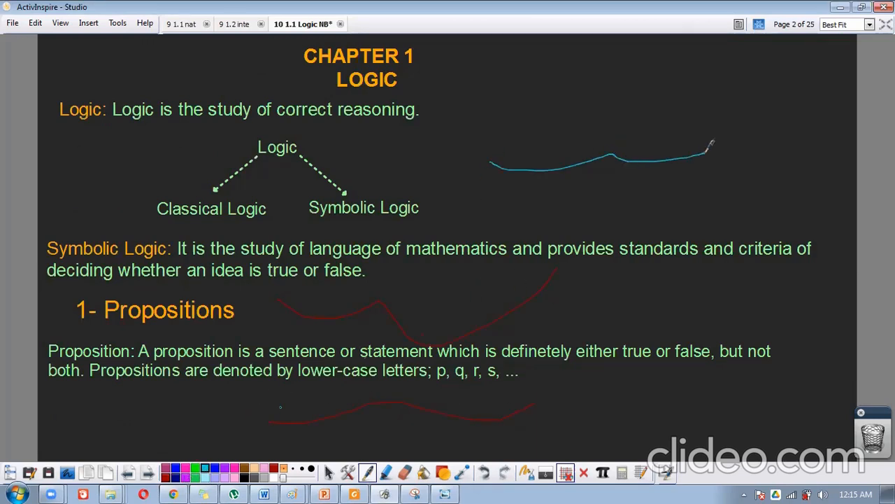
click(147, 472)
drag(464, 149, 702, 179)
drag(439, 243, 644, 276)
drag(451, 314, 640, 338)
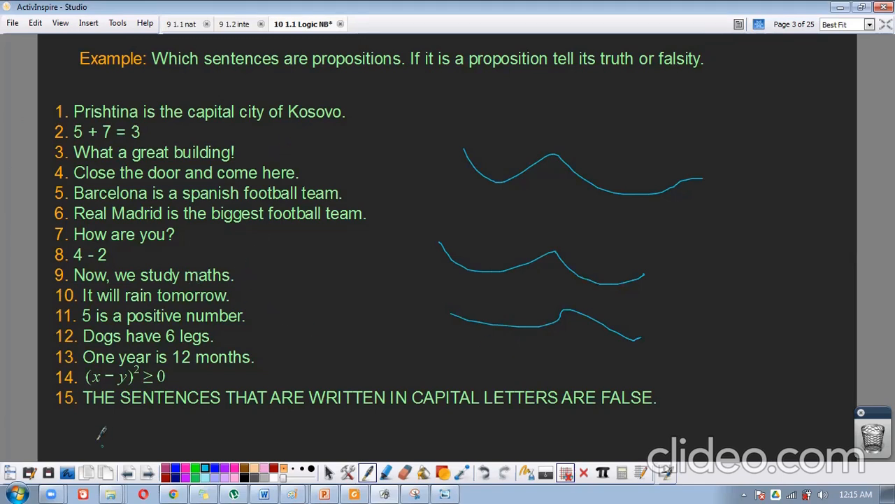
Step: Save the annotated flipchart in the presntation folder as 10b 2022.09.10 1.1 Logic NB
click(30, 474)
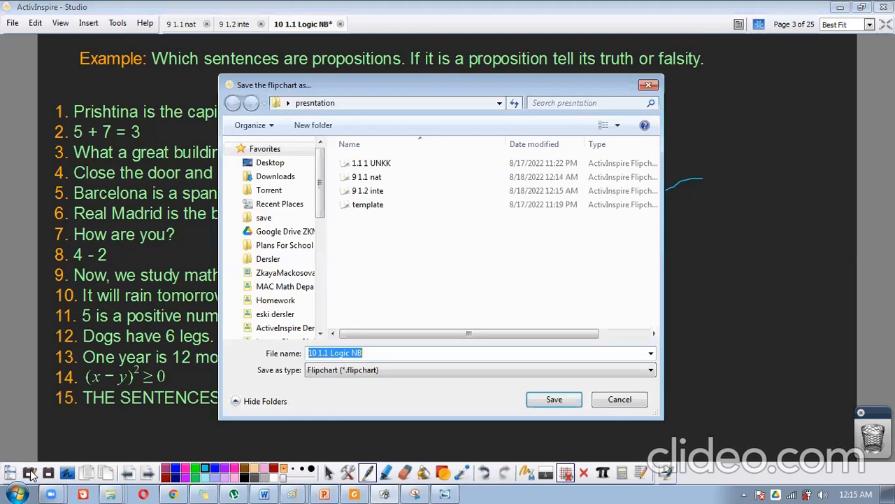
click(318, 353)
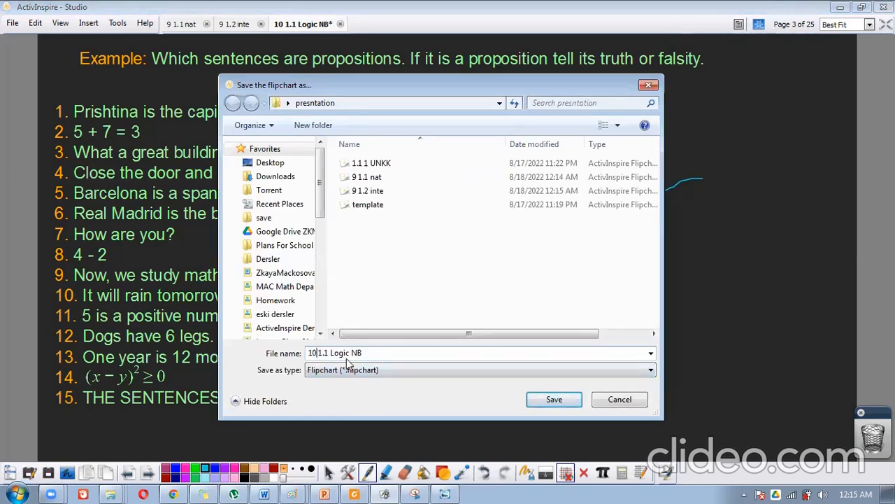
text(b)
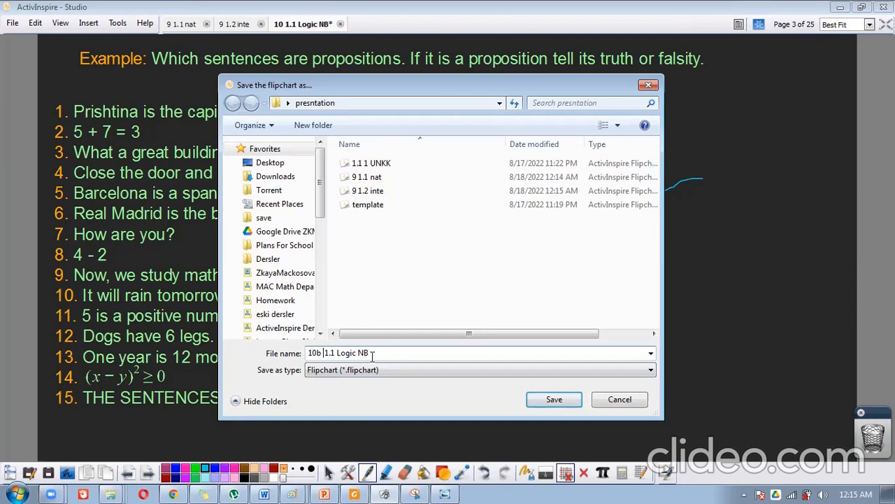
text(2022.09. 10)
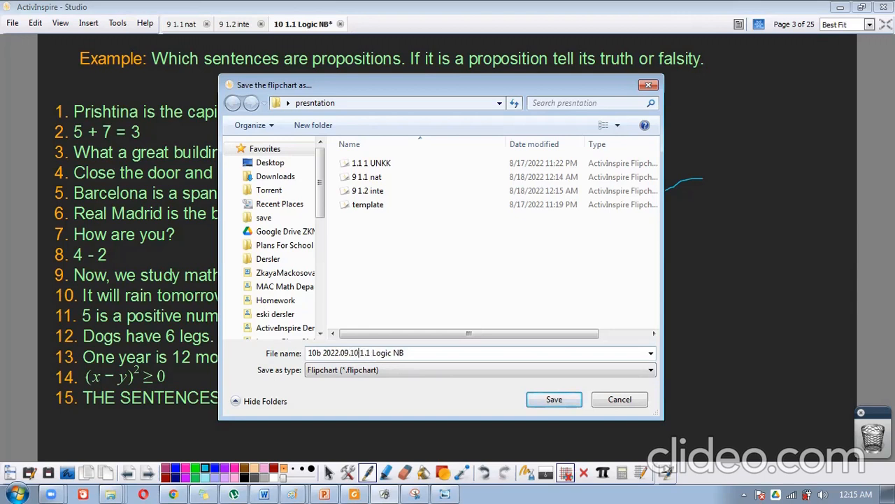
click(554, 399)
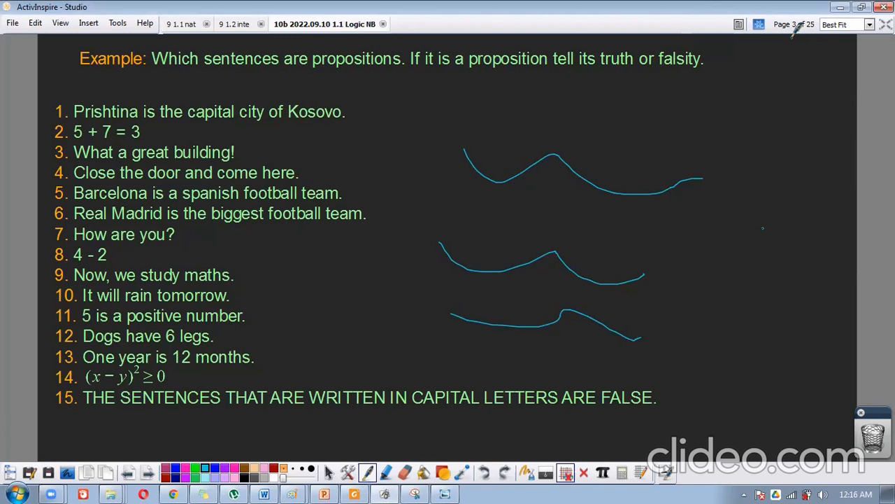
Step: Draw a looping freehand stroke beside the negation symbols on page 7, save the flipchart and close it
click(147, 475)
click(147, 475)
click(147, 475)
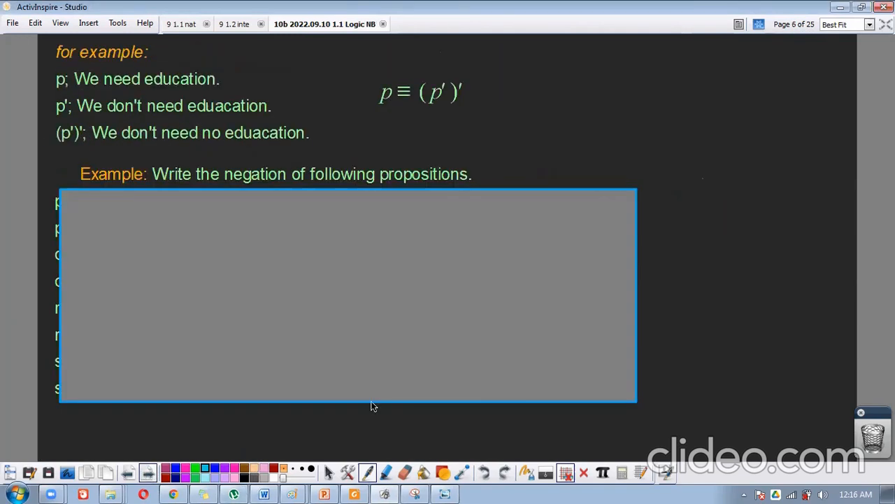
click(148, 472)
mouse_move(714, 186)
mouse_down()
mouse_move(616, 263)
mouse_move(699, 294)
mouse_up()
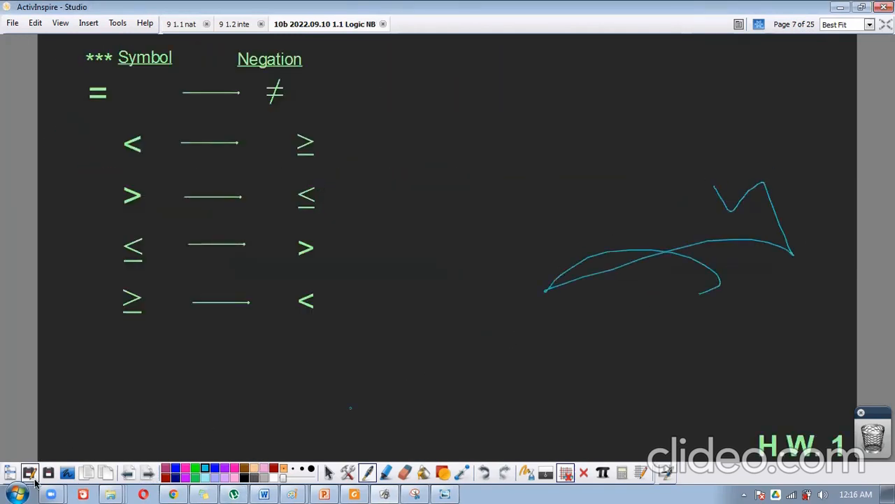
click(47, 473)
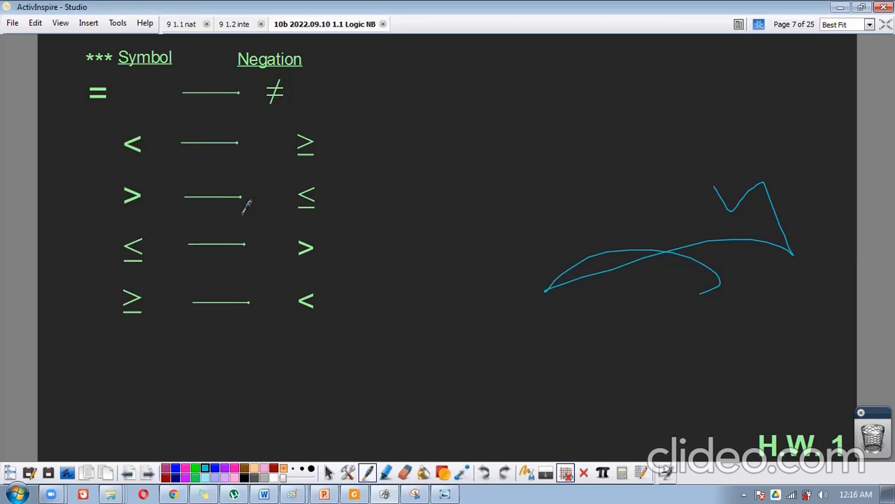
click(384, 24)
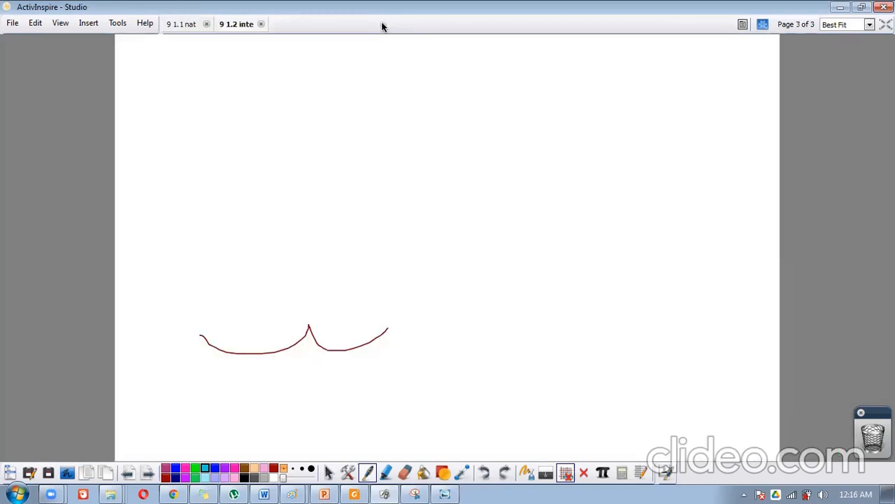
Step: Reopen the original 10 1.1 Logic NB flipchart from folder 10
right_click(112, 494)
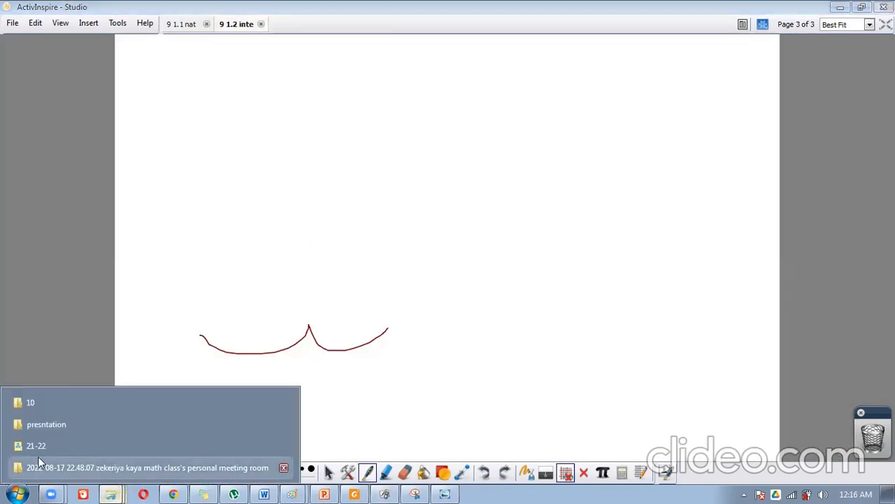
click(37, 402)
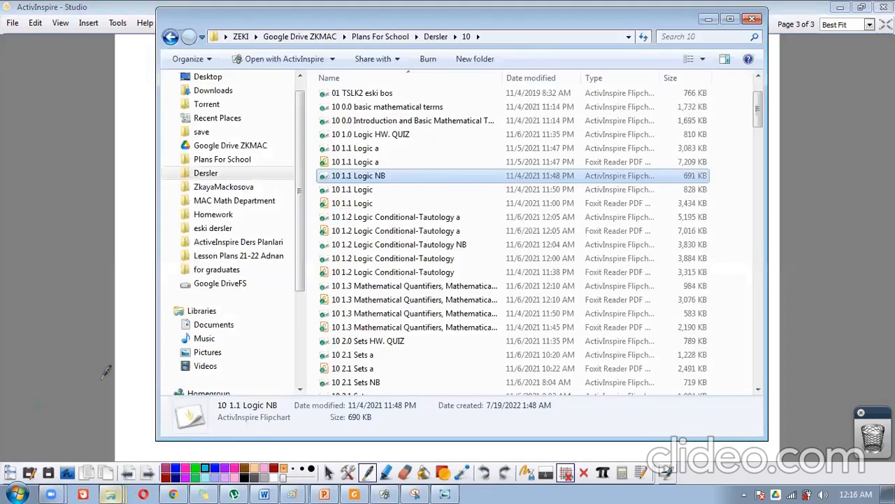
double_click(358, 183)
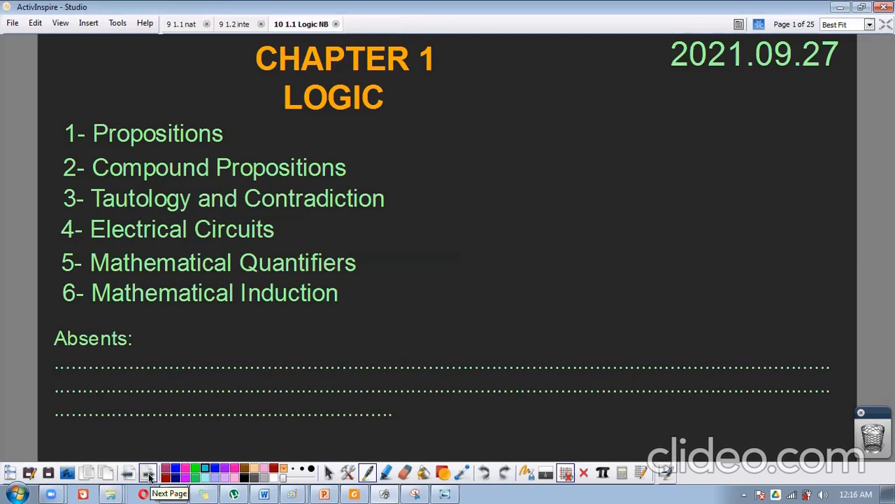
Step: Mark page 2 of the Logic flipchart with several short light blue pen strokes
click(149, 475)
drag(544, 175, 619, 158)
drag(498, 279, 579, 279)
drag(548, 322, 625, 337)
drag(534, 433, 628, 420)
drag(424, 411, 509, 406)
Step: Draw short light blue pen strokes on page 3, including underlines below the title line and sentence 15
click(148, 474)
drag(484, 364, 543, 361)
drag(530, 409, 612, 410)
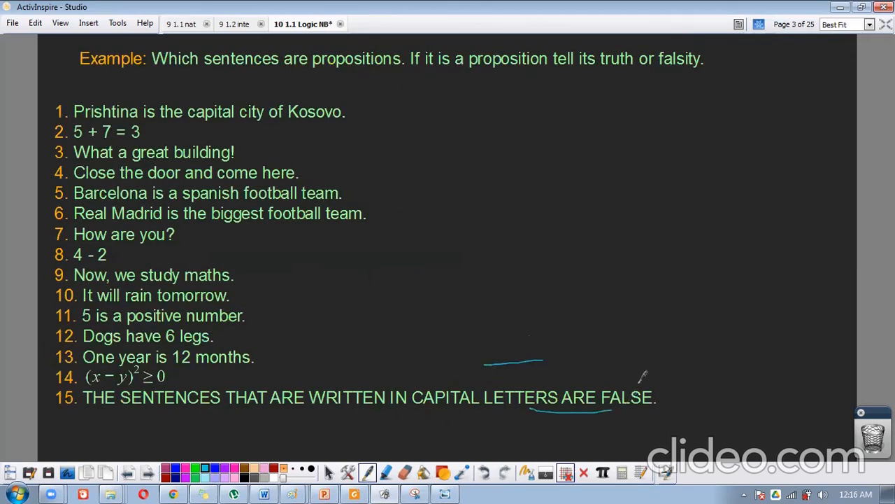
drag(618, 92, 682, 89)
drag(583, 236, 617, 230)
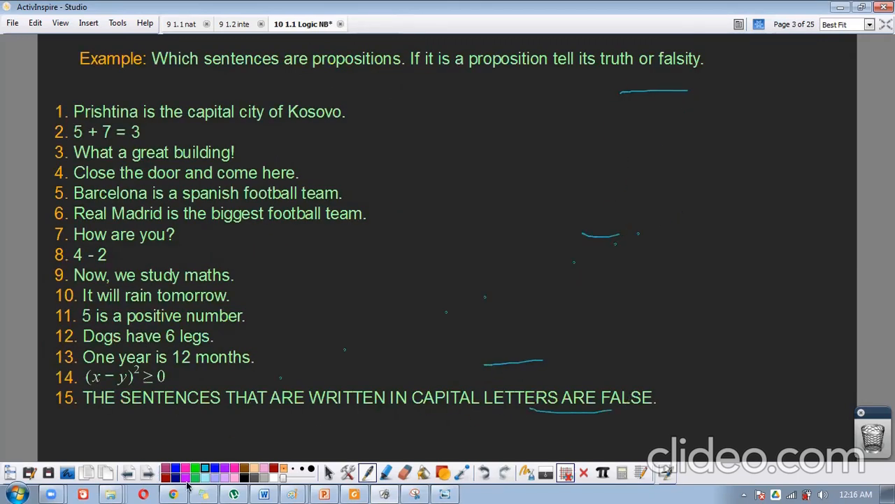
Step: Underline "winter season", the p ≡ q ≡ 1 expression and "truth value" on page 4 with the light blue pen
click(148, 473)
drag(201, 334, 279, 323)
drag(375, 319, 439, 306)
drag(465, 228, 561, 218)
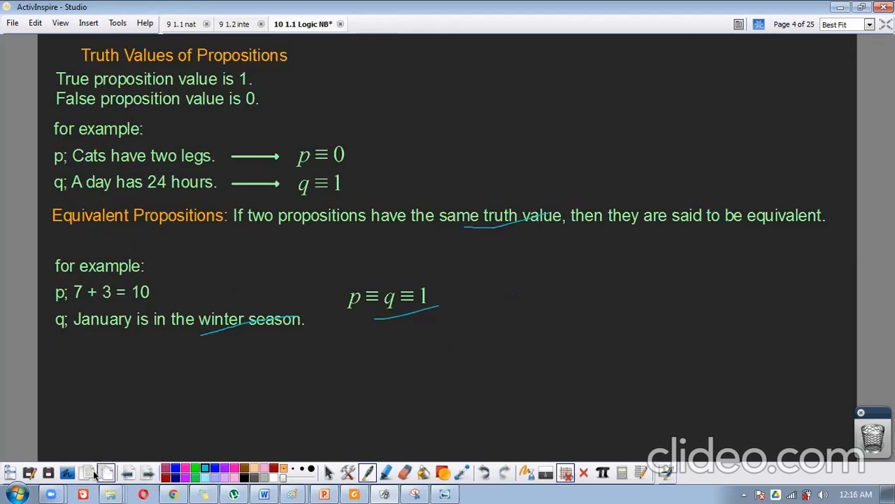
click(88, 23)
mouse_move(115, 41)
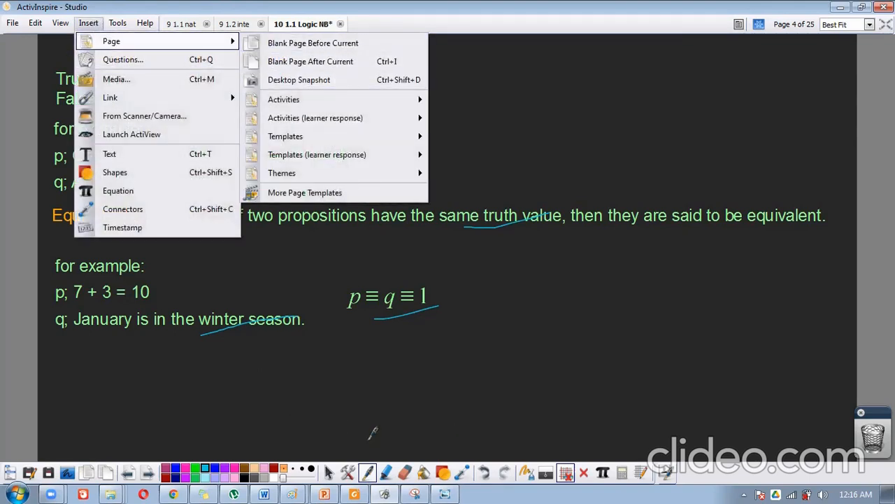
click(178, 432)
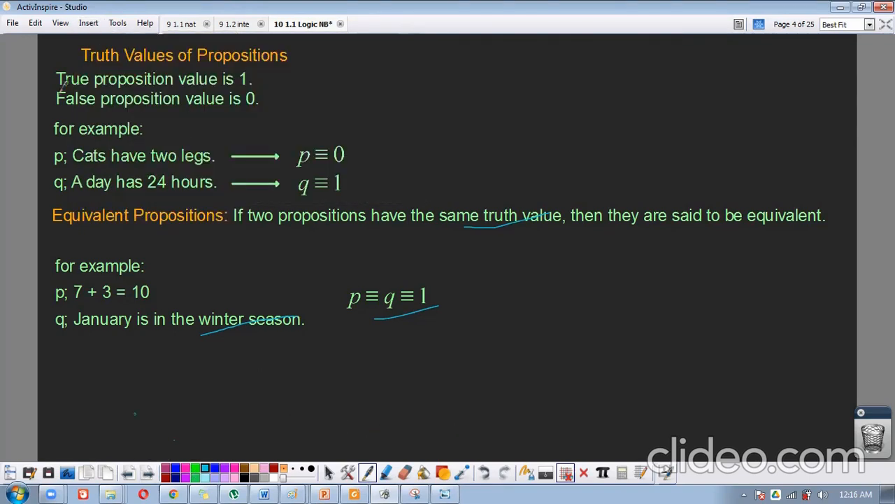
Step: Save the annotated Logic flipchart as "10d 2022.09.10 1.1 Logic NB" in the presntation folder and close it
click(13, 24)
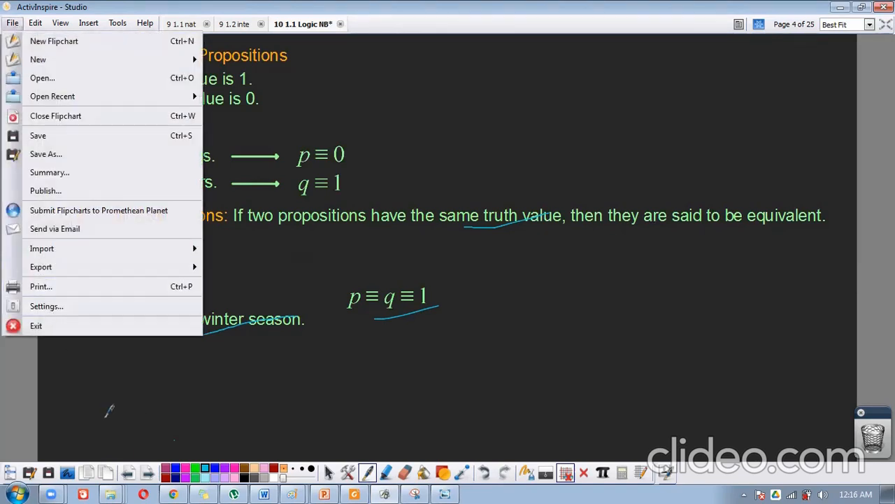
click(109, 411)
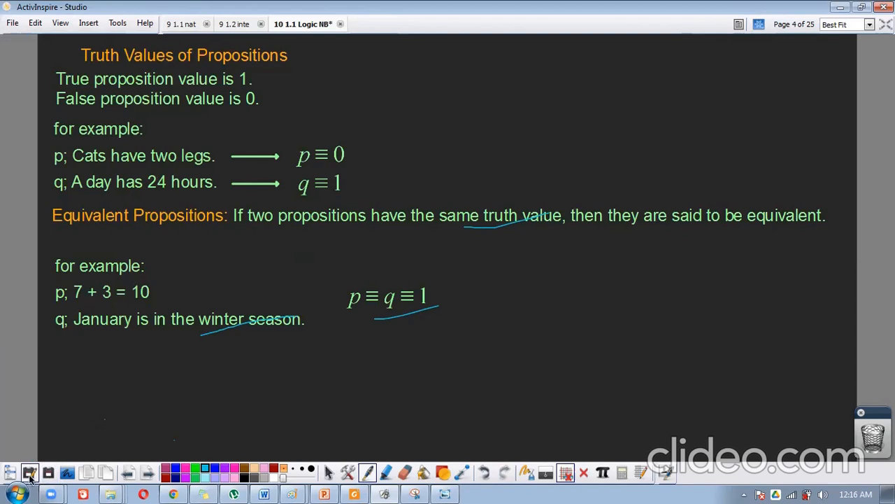
click(47, 473)
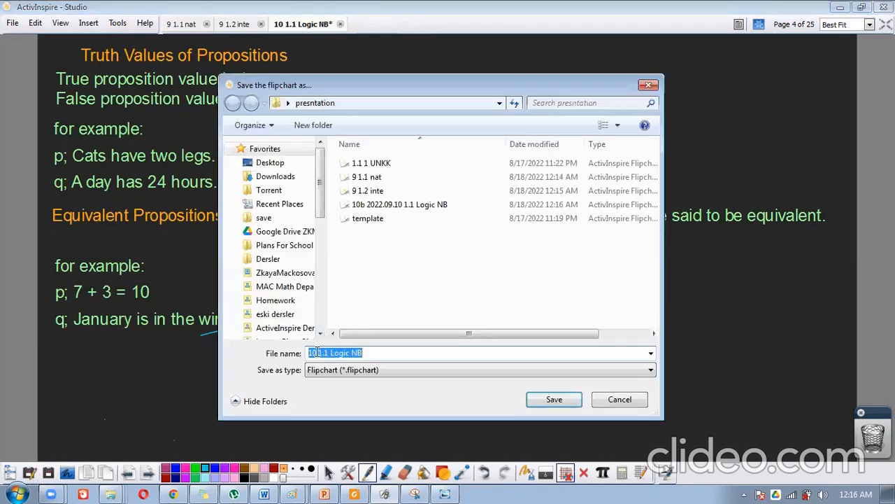
text(d )
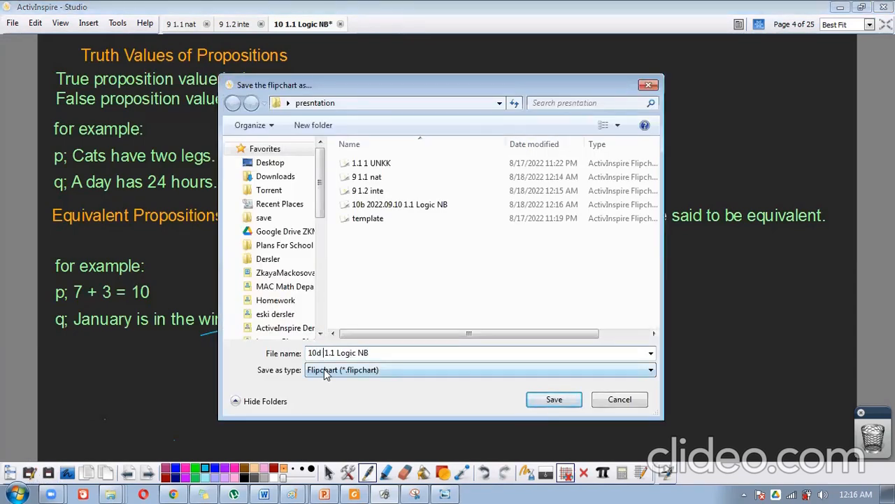
text(2022.)
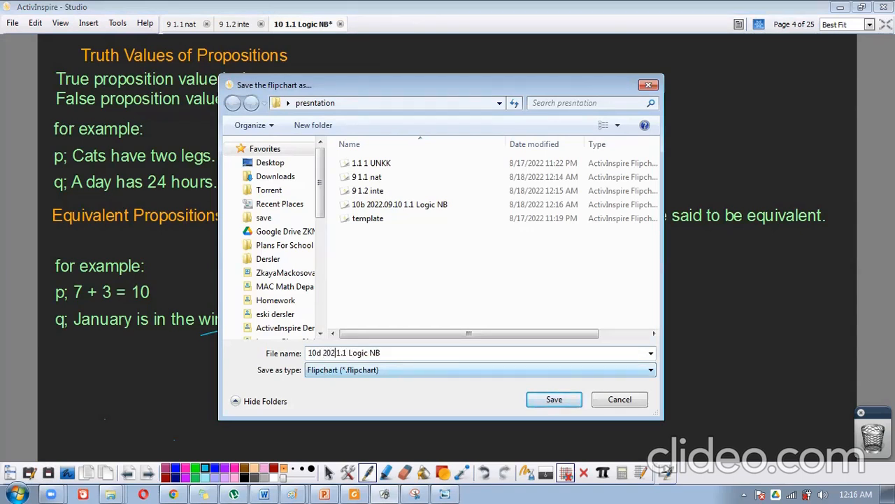
text(09.10)
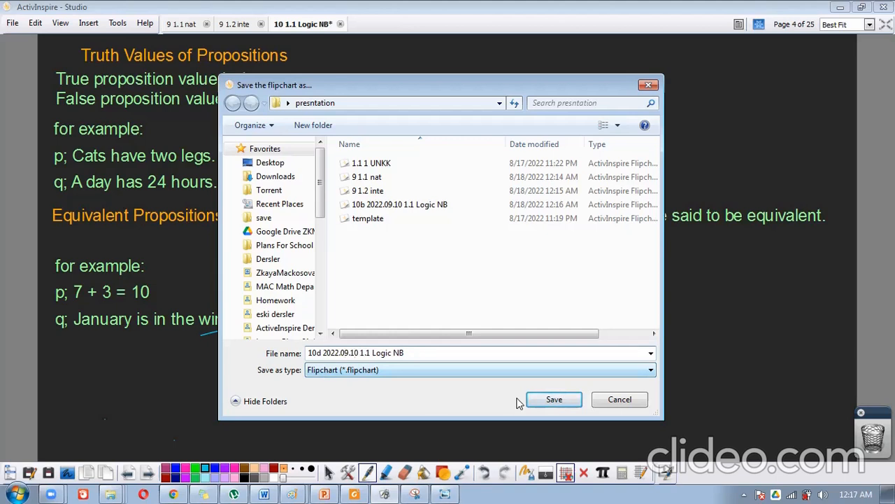
click(554, 399)
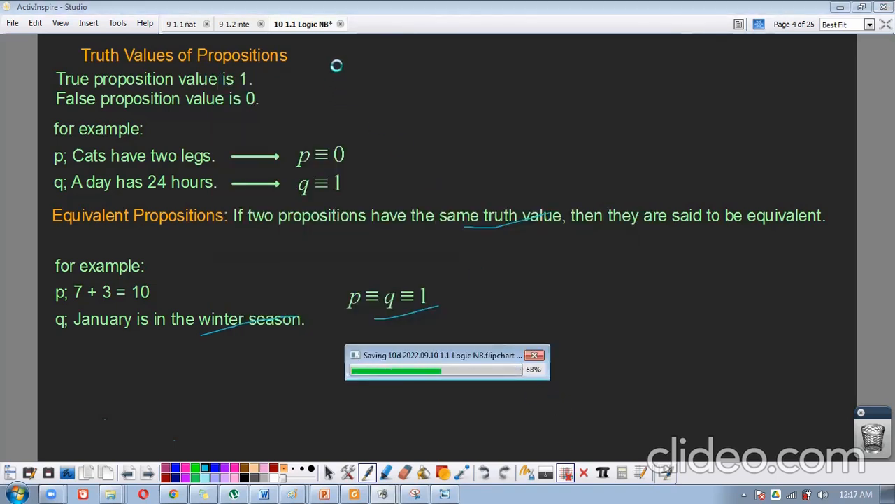
click(383, 24)
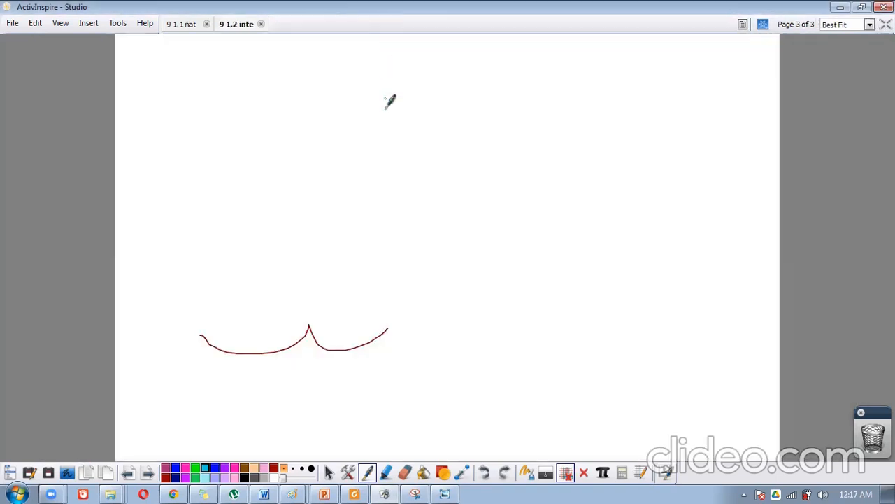
Step: Reopen the saved 10b 2022.09.10 1.1 Logic NB flipchart from the presntation folder in ActivInspire
right_click(108, 494)
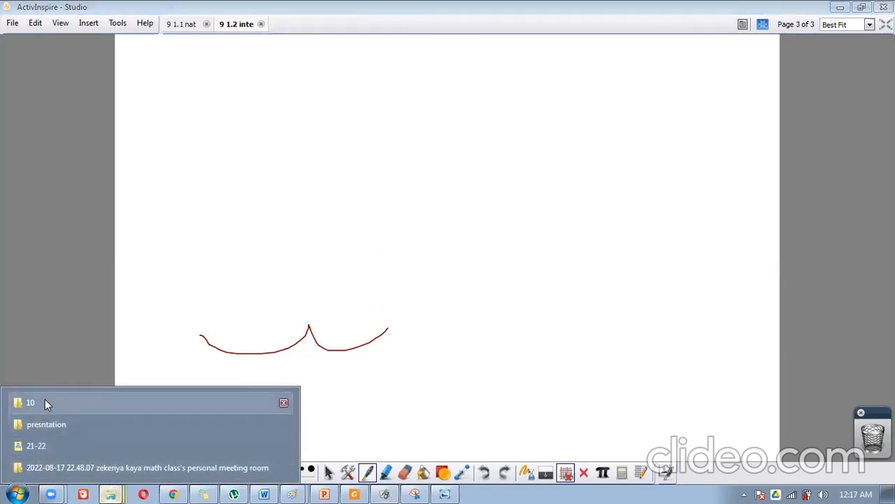
click(42, 422)
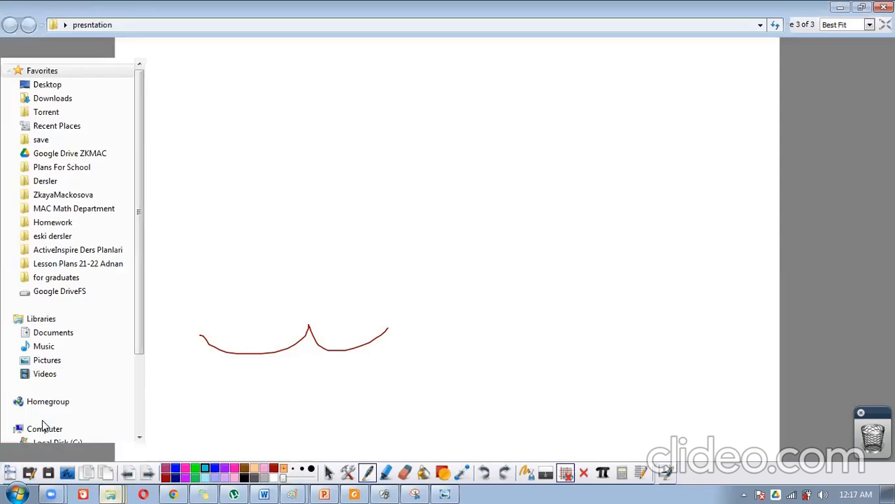
click(198, 142)
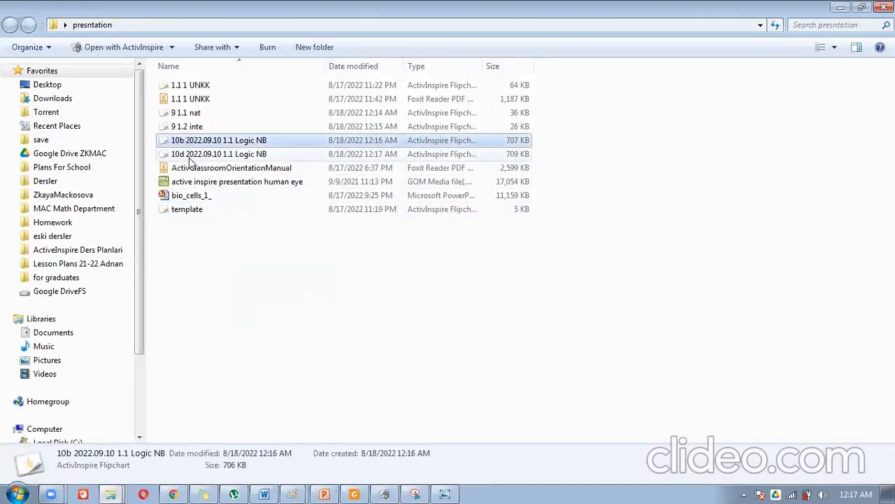
click(196, 154)
click(196, 143)
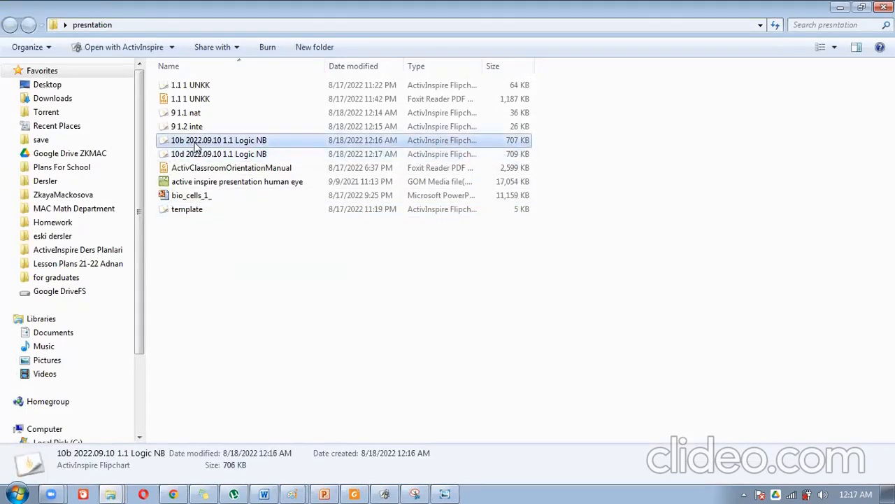
click(198, 155)
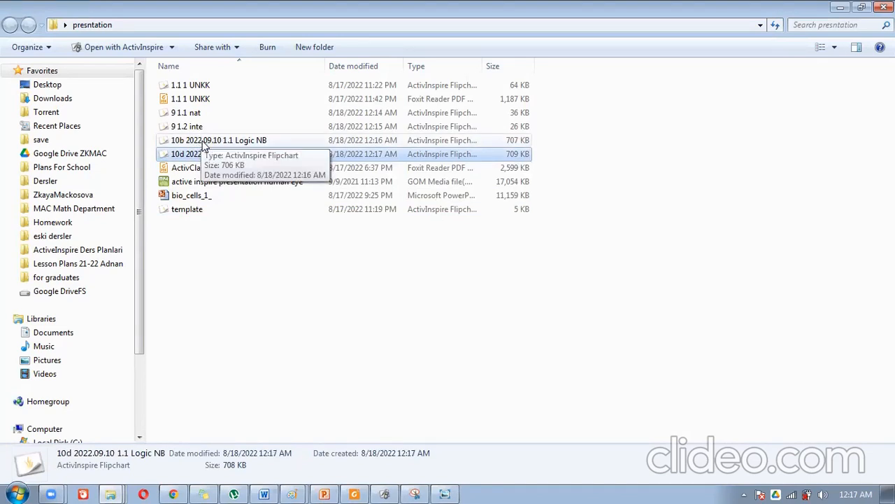
double_click(204, 142)
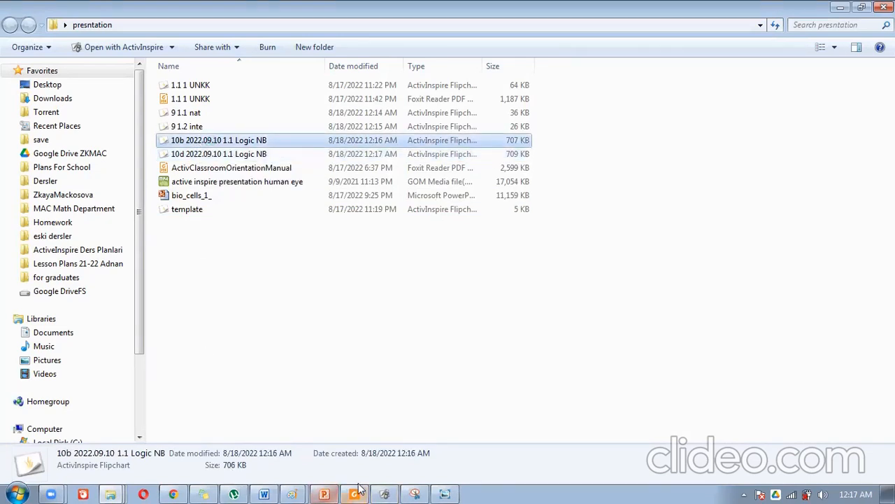
click(384, 493)
Step: Go to page 7 of the flipchart and draw a wavy light blue pen stroke beside the Symbol and Negation table
click(148, 474)
click(148, 474)
click(148, 474)
click(148, 475)
click(148, 474)
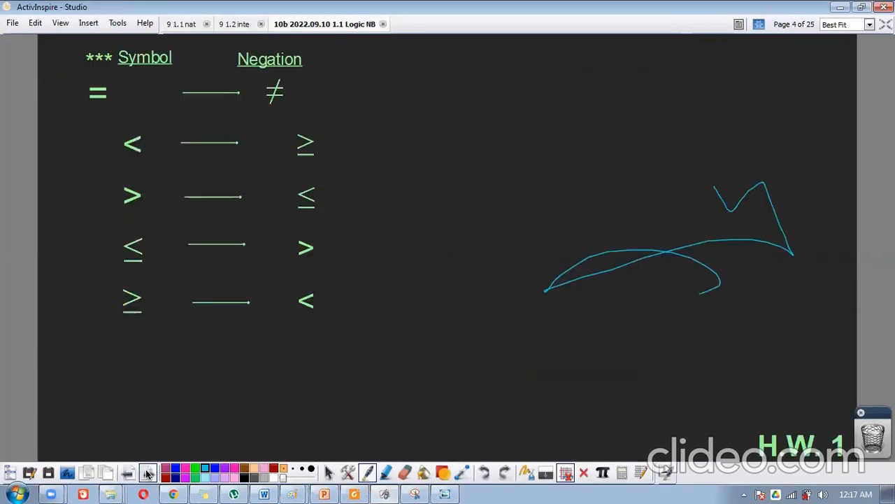
mouse_move(605, 327)
mouse_down()
mouse_move(735, 320)
mouse_move(826, 257)
mouse_up()
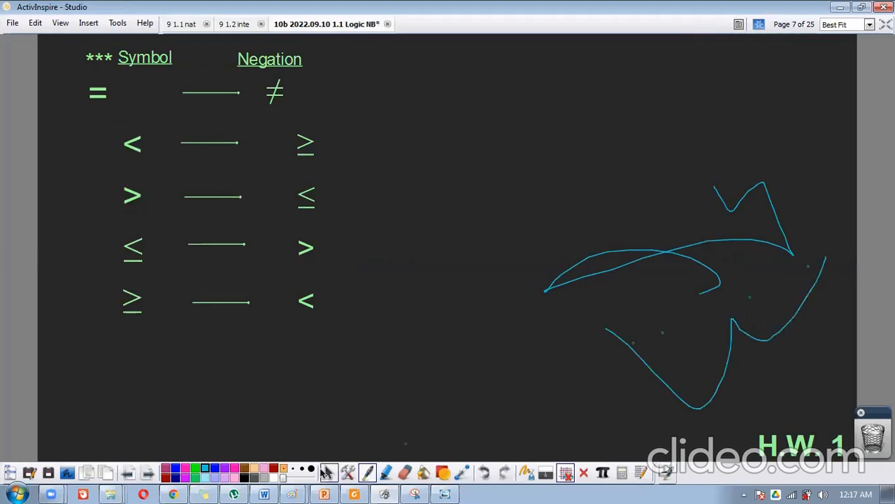
Step: Handwrite "9. 11th" with a double underline on page 8, Compound Propositions, and add two short name notes beneath it
click(148, 474)
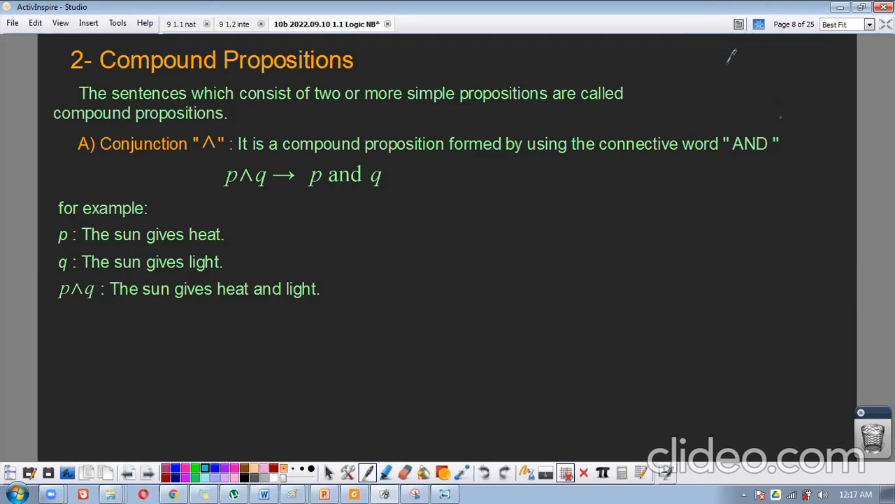
drag(728, 63, 727, 81)
mouse_move(772, 51)
mouse_down()
mouse_move(776, 90)
mouse_move(792, 89)
mouse_move(813, 53)
mouse_move(806, 63)
mouse_up()
mouse_move(814, 43)
mouse_down()
mouse_move(823, 42)
mouse_move(829, 63)
mouse_up()
drag(726, 102, 817, 93)
drag(723, 104, 862, 101)
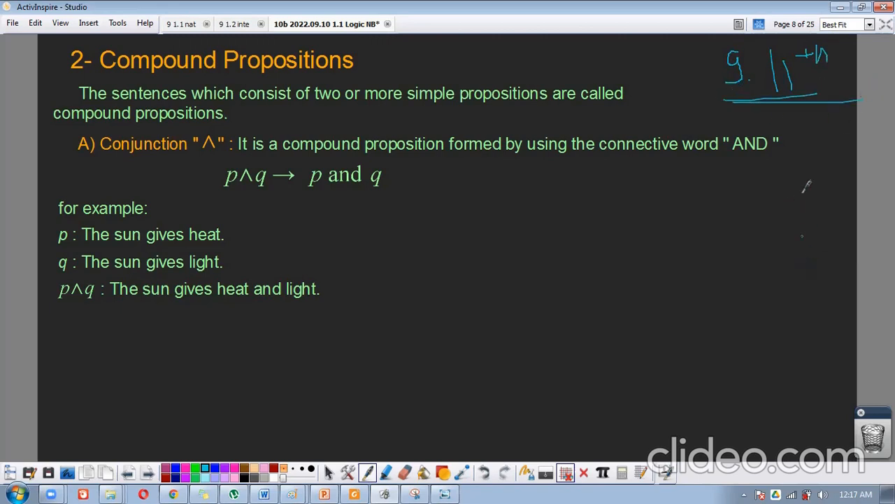
mouse_move(804, 139)
mouse_down()
mouse_move(811, 119)
mouse_move(819, 140)
mouse_up()
mouse_move(805, 132)
mouse_down()
mouse_move(817, 130)
mouse_move(842, 162)
mouse_up()
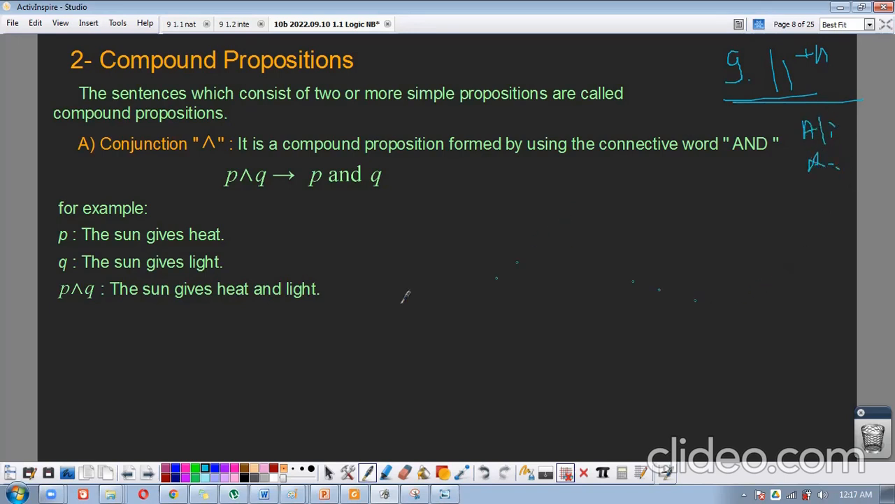
Step: Draw curved light blue pen strokes below the text on pages 8 to 10, and save the flipchart
mouse_move(476, 353)
mouse_down()
mouse_move(376, 361)
mouse_move(390, 386)
mouse_move(401, 383)
mouse_up()
click(148, 474)
drag(328, 387, 396, 399)
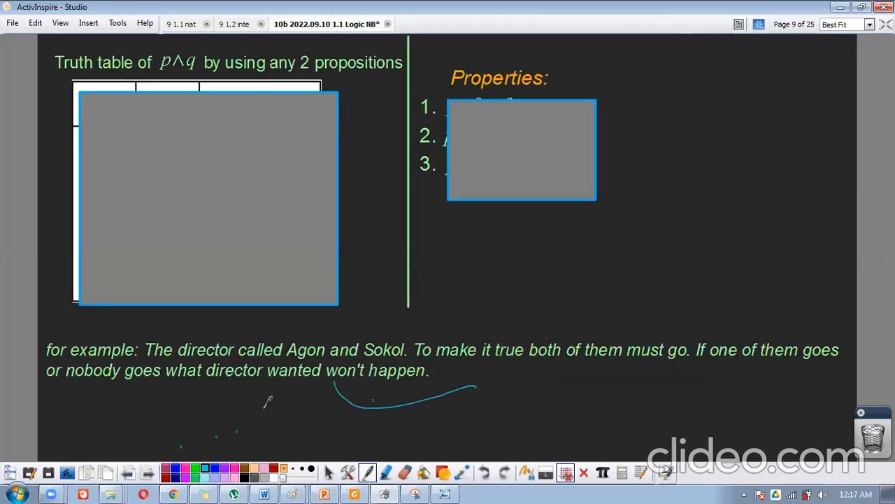
click(148, 473)
drag(258, 354, 447, 368)
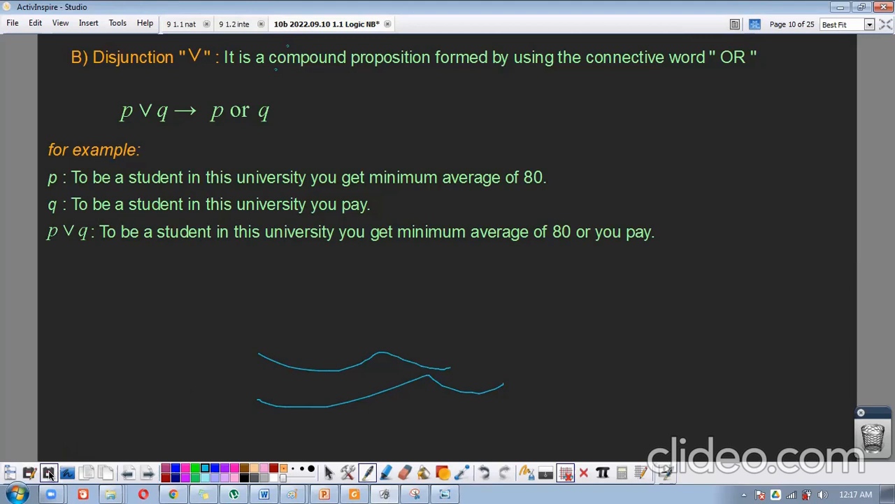
click(49, 473)
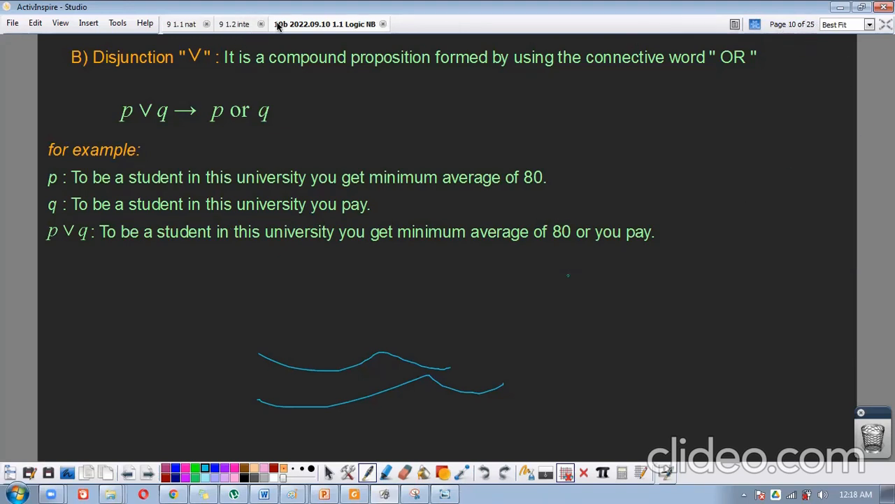
Step: Export the whole flipchart to PDF as "10b 2022.09.10 1.1 Logic NB" in the MAC 10th Grade folder under Homework
click(13, 23)
click(39, 287)
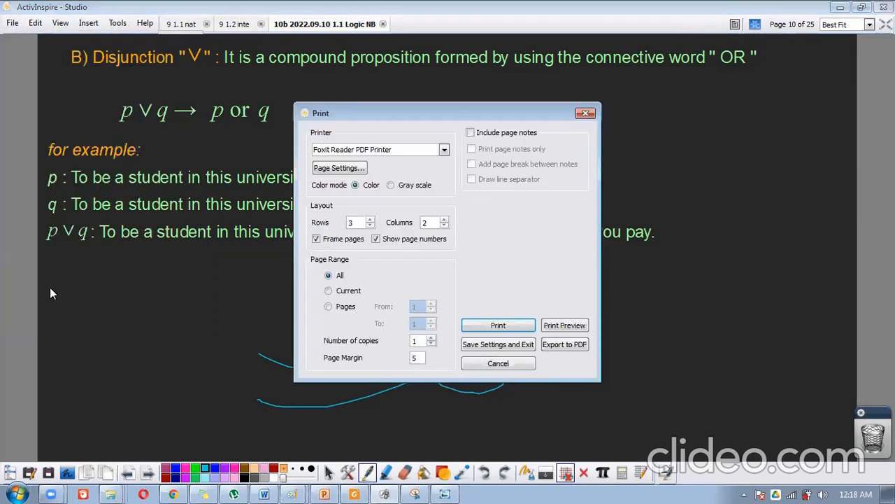
click(564, 344)
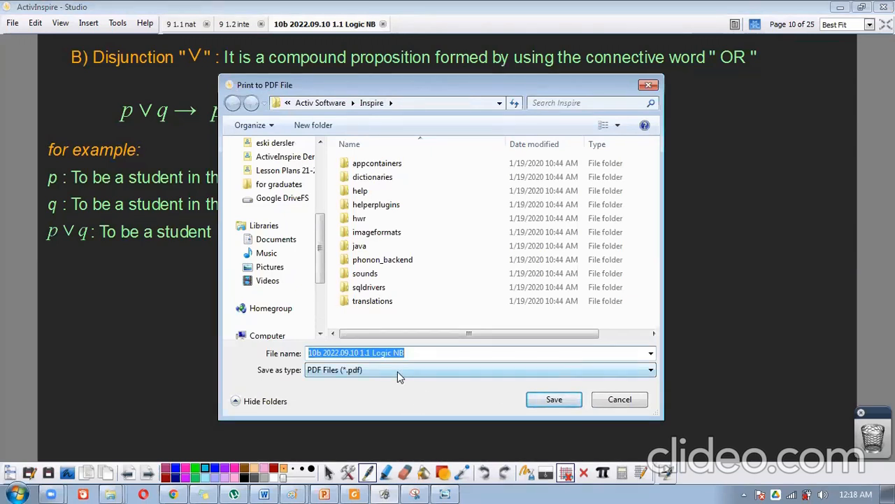
scroll(280, 278, up, 3)
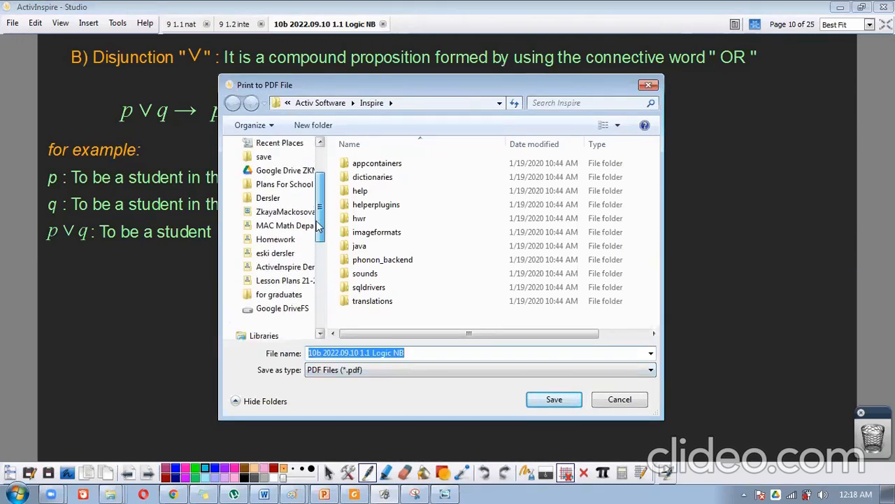
click(280, 239)
click(400, 164)
double_click(400, 164)
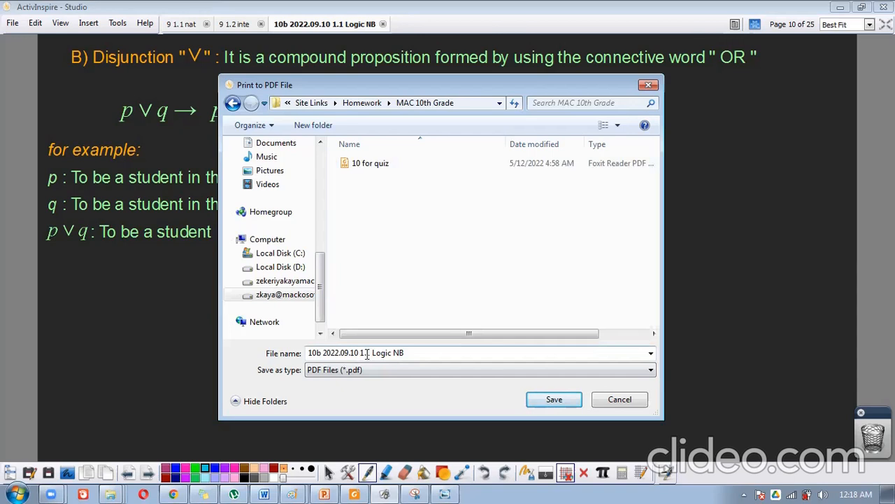
click(554, 399)
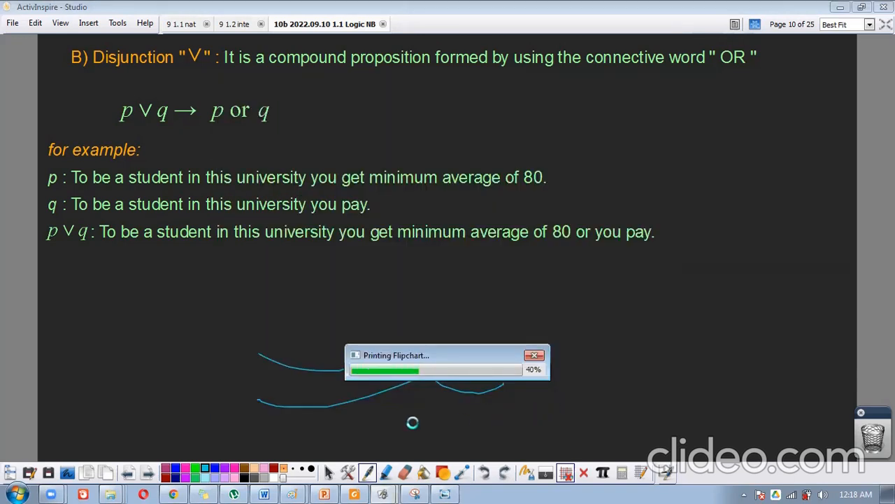
Step: Switch to Chrome, refresh the math site's home page, and check the Google Drive sync activity for the exported PDF
click(175, 490)
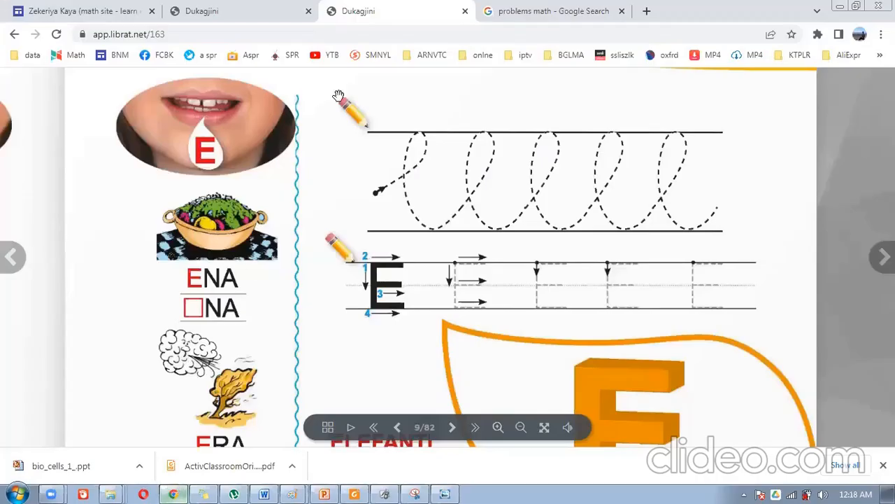
click(67, 9)
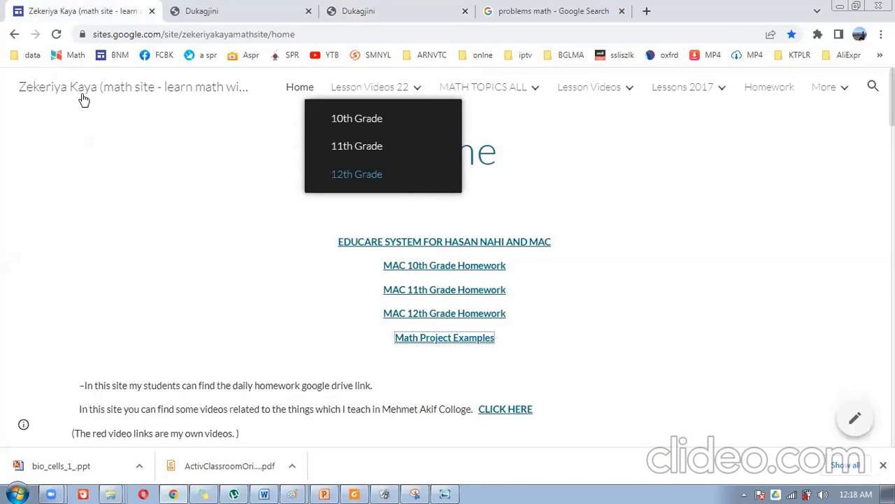
click(56, 35)
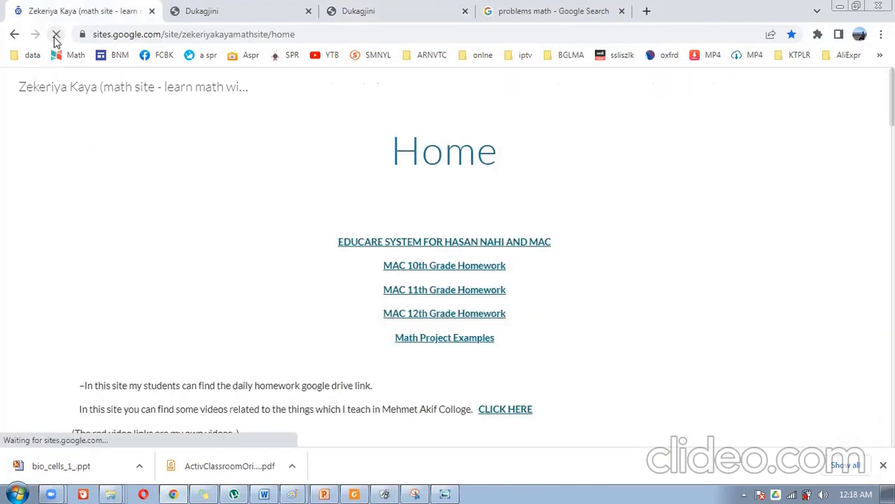
click(775, 492)
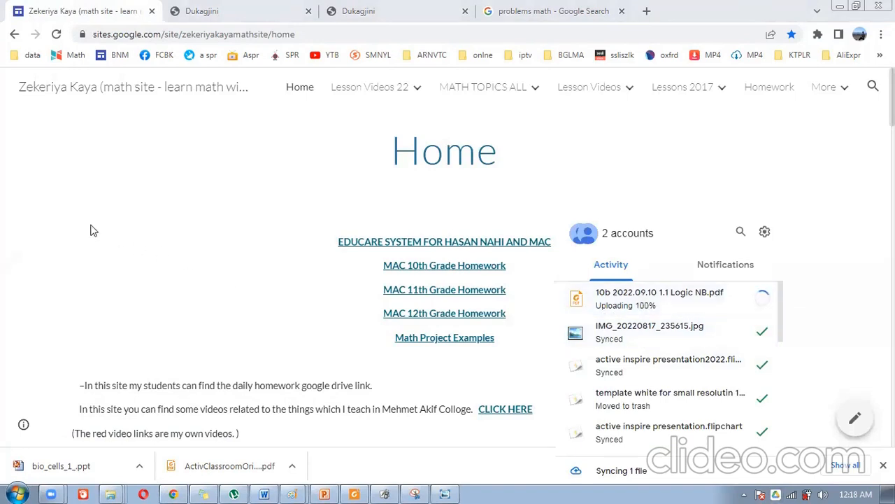
click(70, 218)
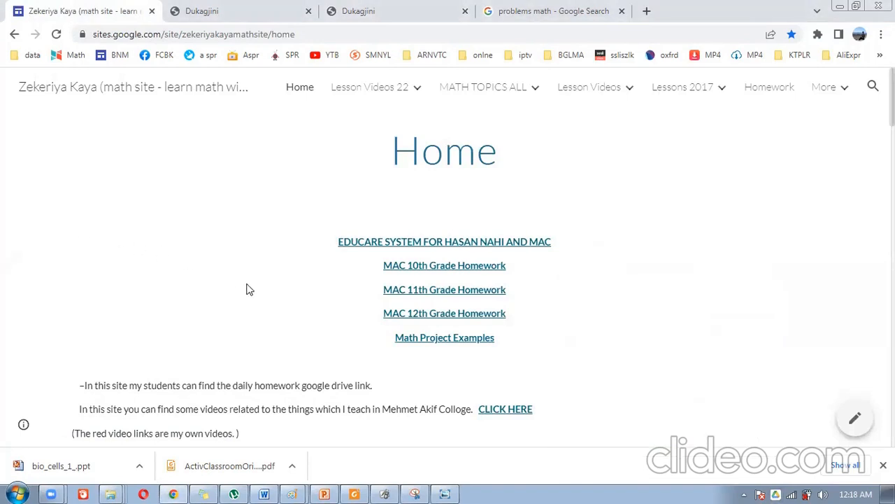
Step: Follow the MAC 10th Grade Homework link and preview 10b 2022.09.10 1.1 Logic NB.pdf in Google Drive
click(438, 269)
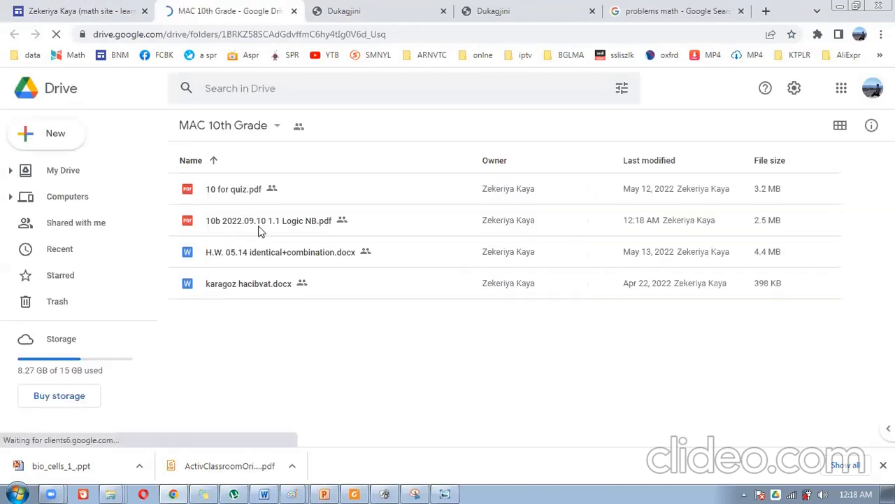
click(263, 224)
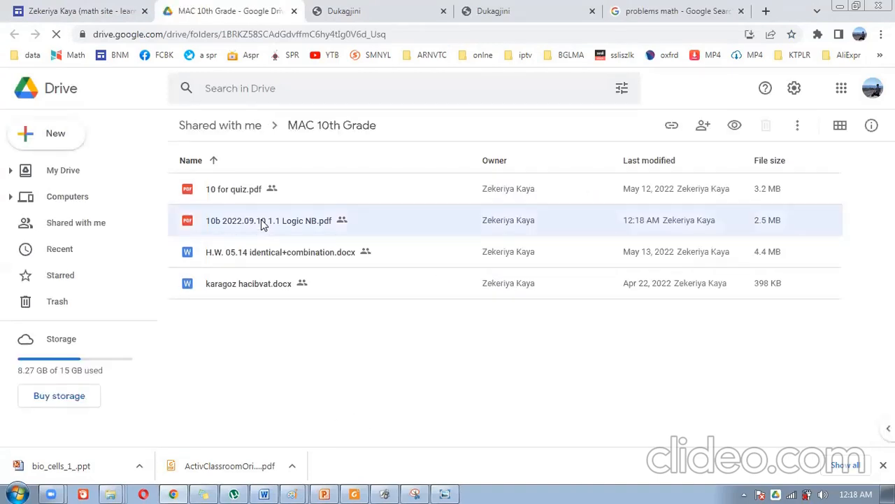
double_click(262, 221)
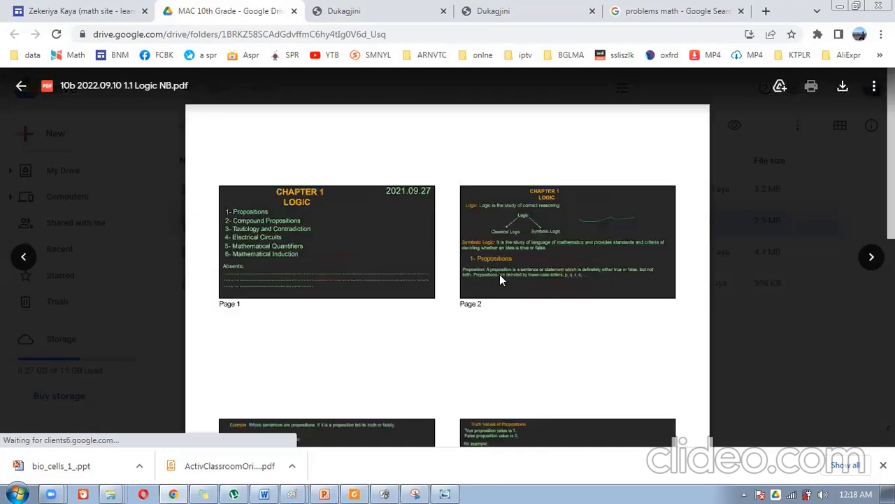
Step: Look through the pages of the Logic PDF preview, and return to the MAC 10th Grade folder listing
scroll(528, 315, down, 4)
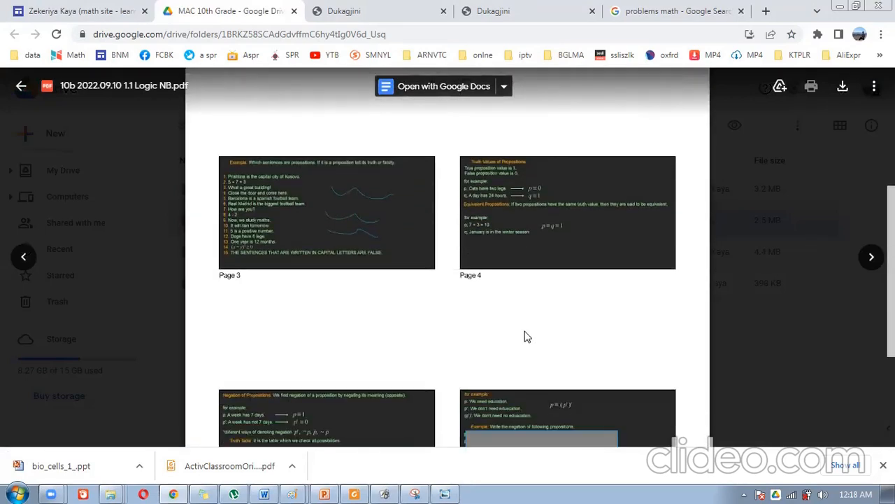
scroll(528, 337, down, 5)
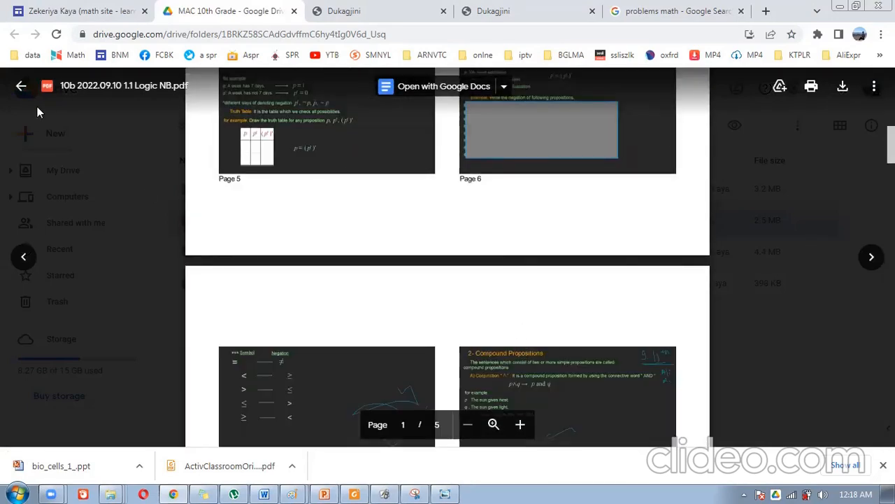
click(21, 85)
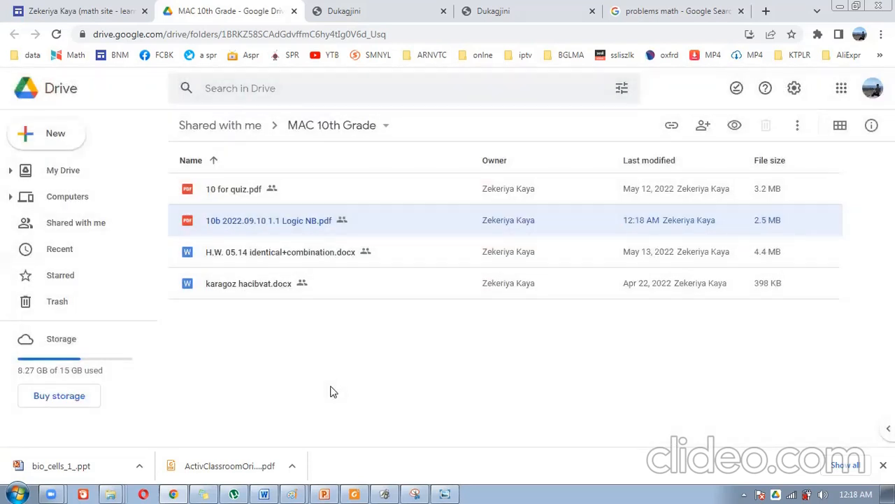
Step: Switch to the 21-22 folder window in Windows Explorer and review the saved 11a and 11b lesson flipcharts
right_click(110, 493)
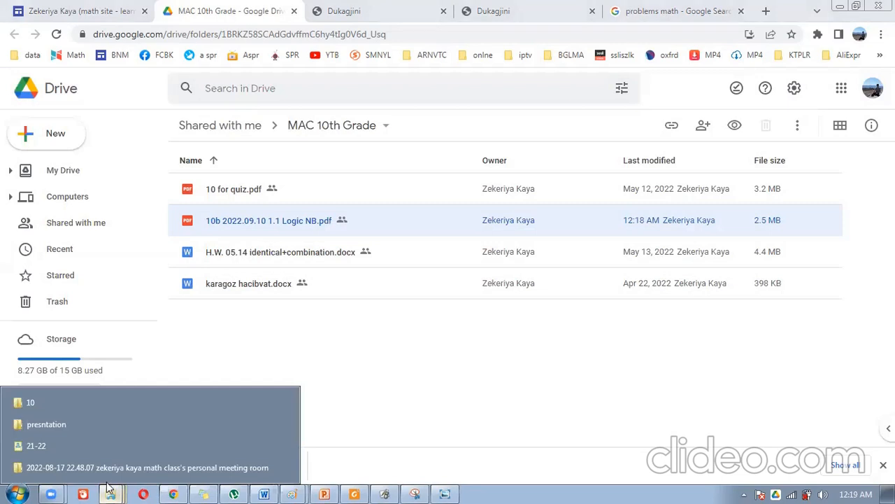
click(52, 447)
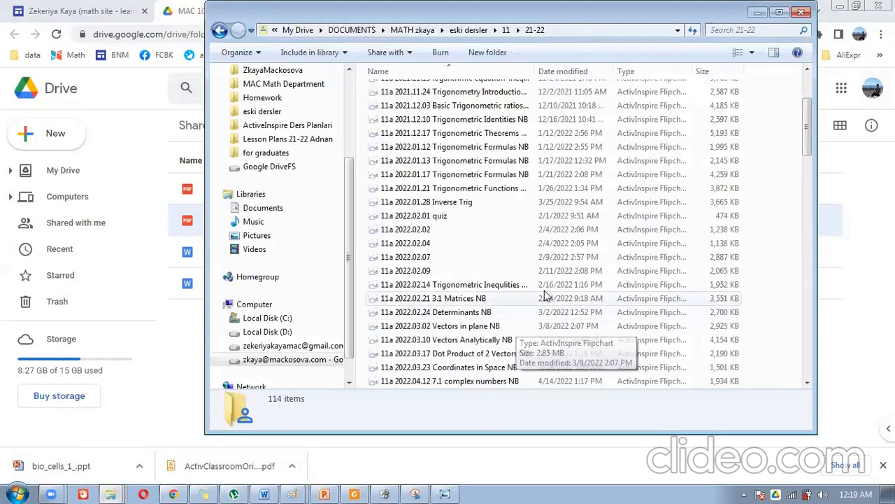
scroll(553, 308, up, 3)
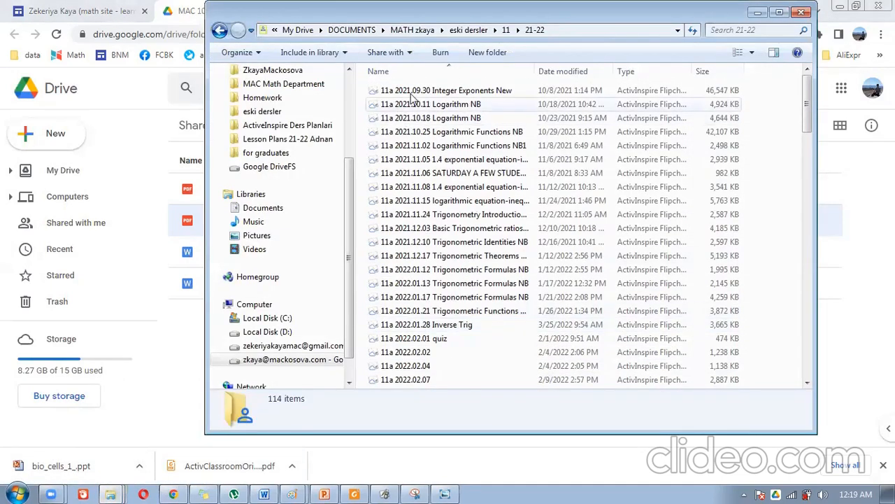
scroll(429, 355, down, 3)
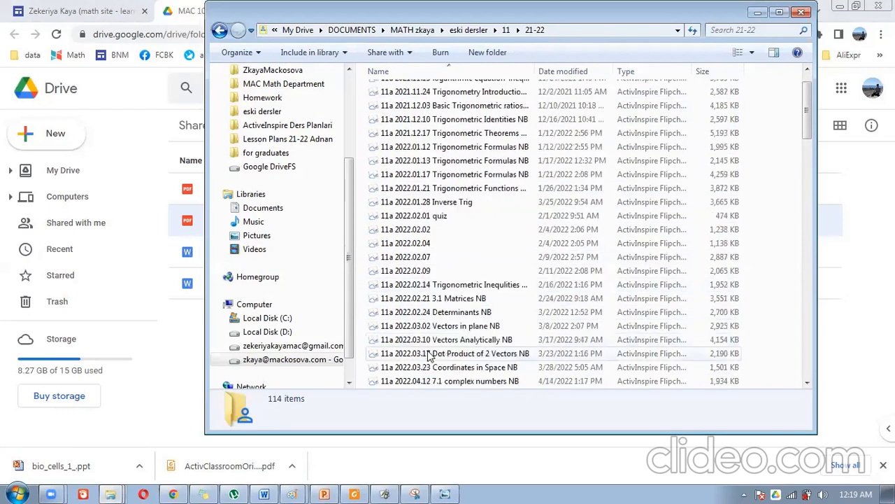
scroll(429, 355, down, 1)
scroll(430, 355, down, 3)
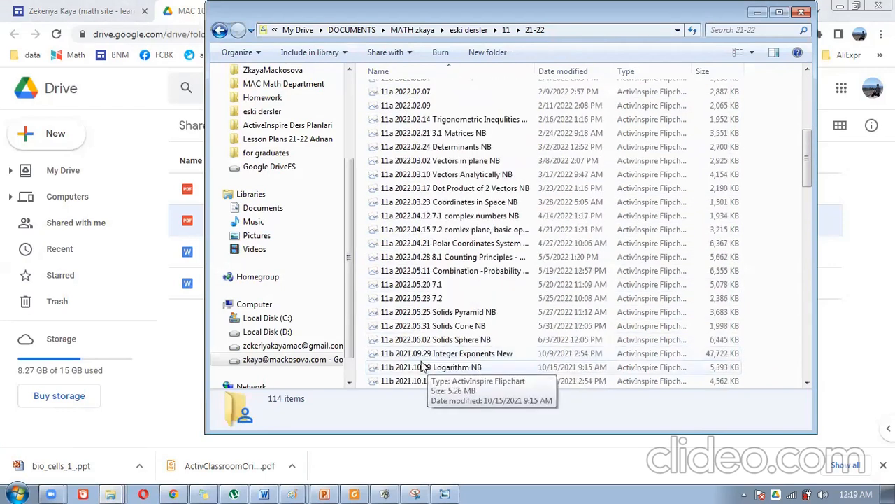
click(422, 341)
scroll(434, 350, down, 6)
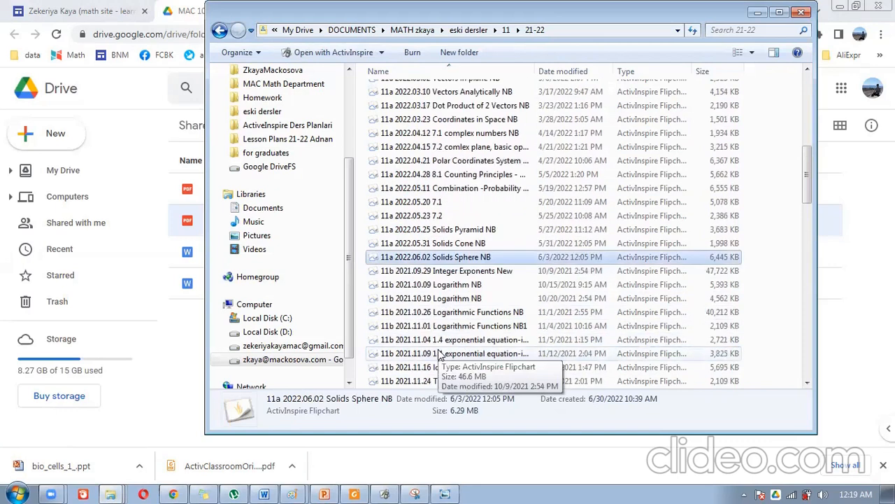
scroll(450, 345, down, 4)
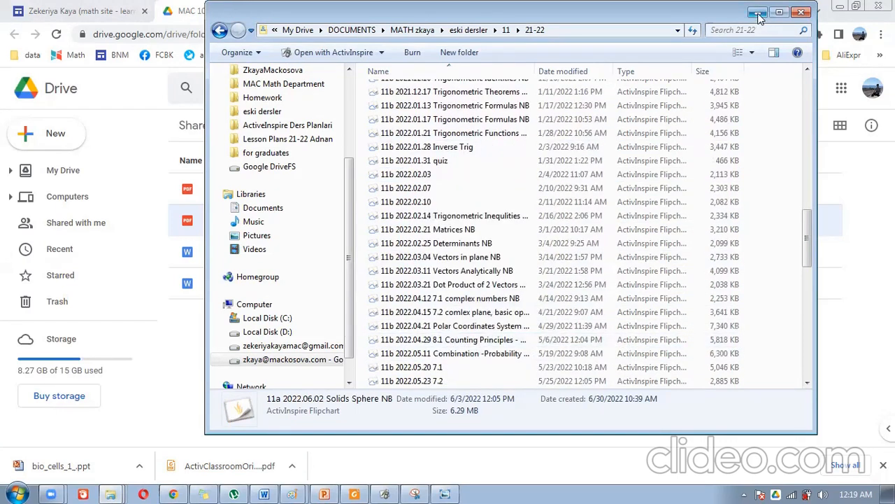
drag(735, 20, 687, 43)
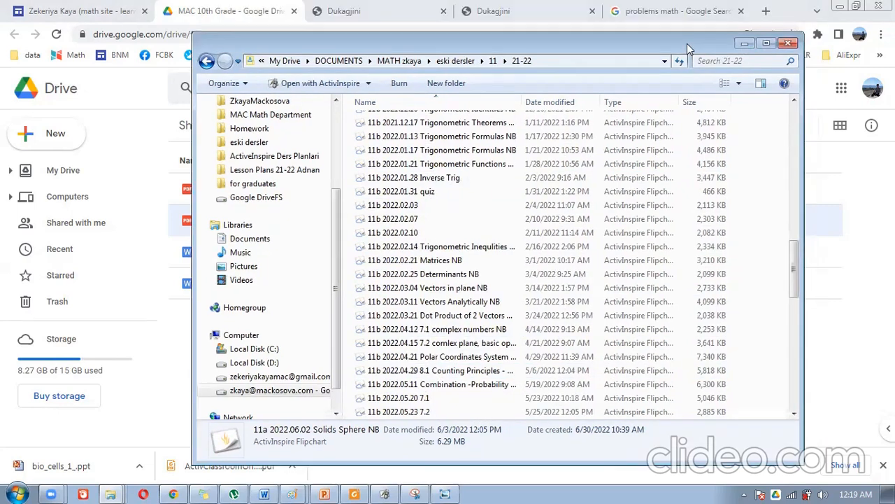